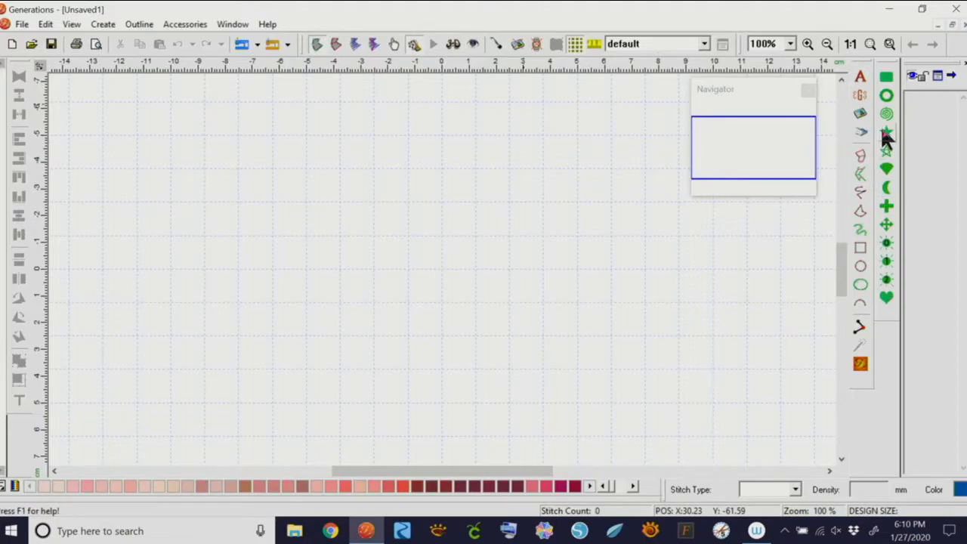
# Draw a cross-arrow preset shape with short arrow heads and narrower arms, and stitch it
pyautogui.click(886, 225)
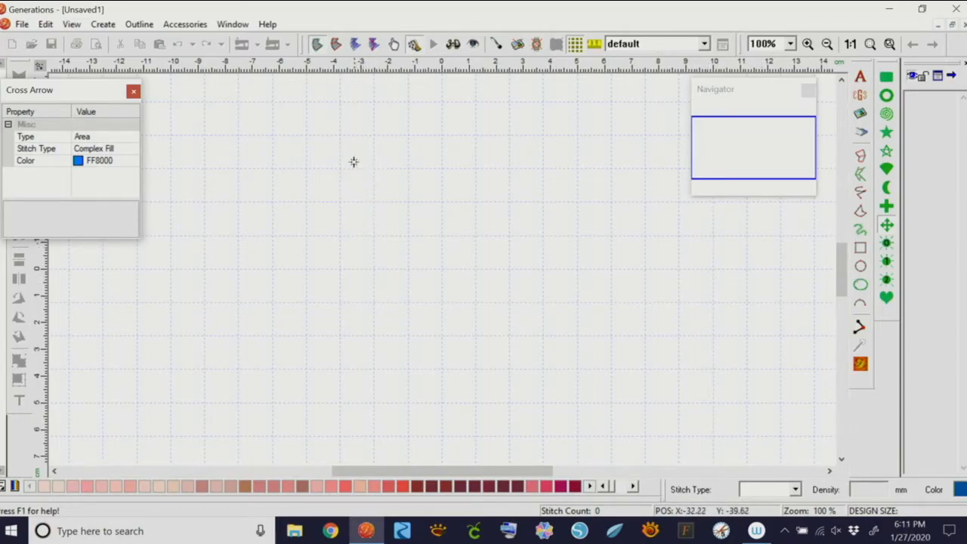
pyautogui.moveTo(355, 156); pyautogui.dragTo(539, 356)
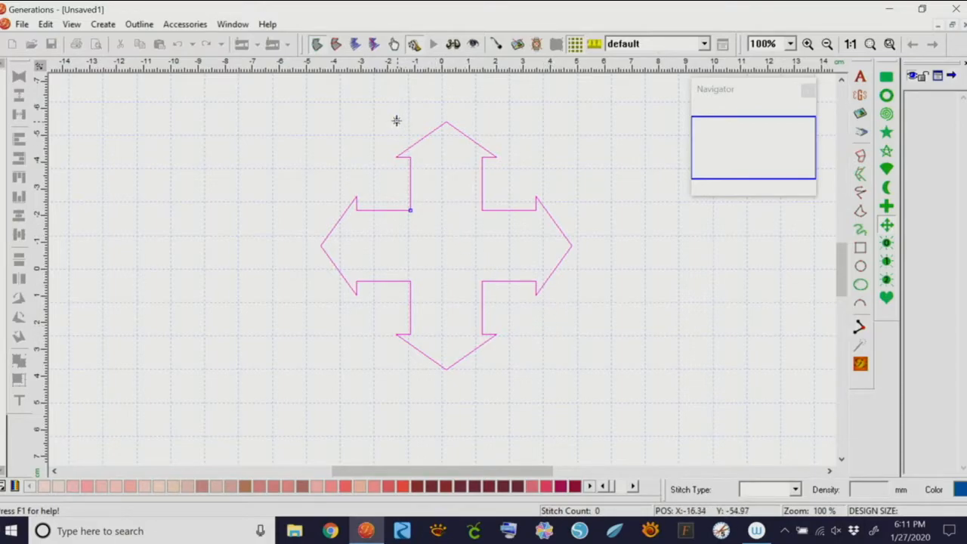
pyautogui.click(410, 209)
pyautogui.moveTo(395, 121); pyautogui.dragTo(439, 119)
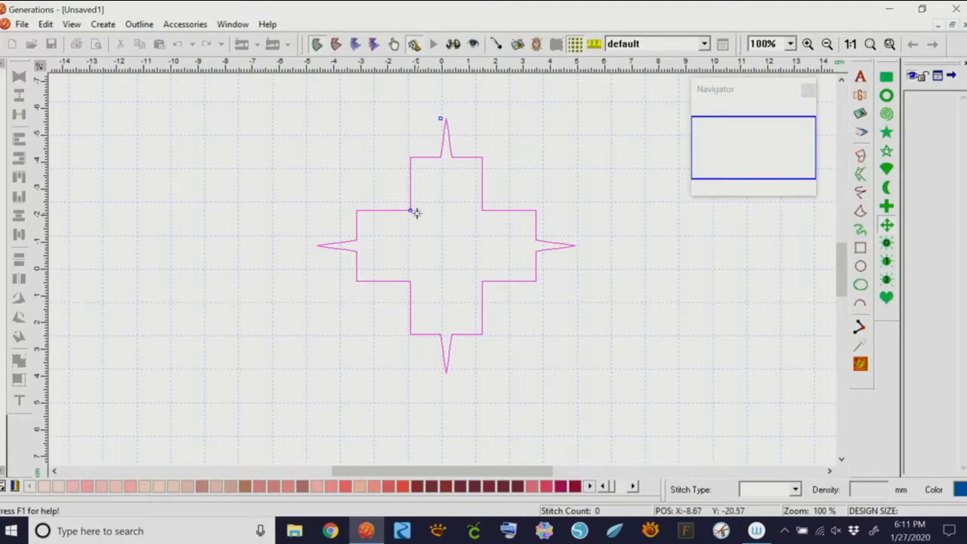
pyautogui.moveTo(410, 210); pyautogui.dragTo(388, 189)
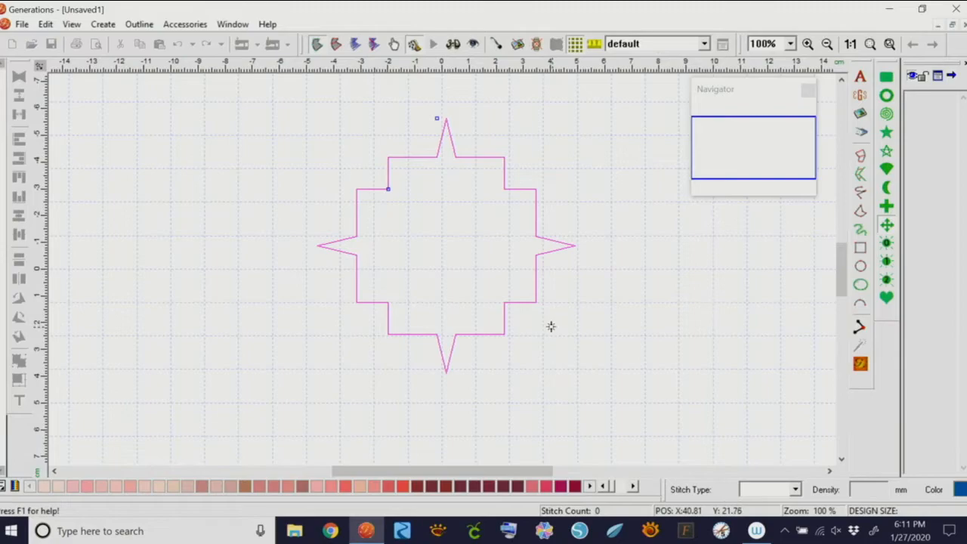
pyautogui.press('Return')
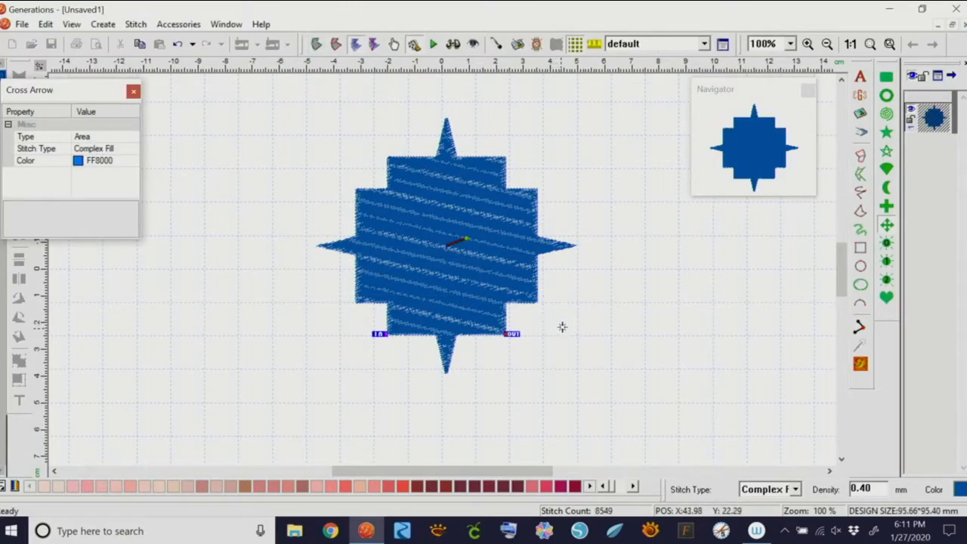
# View the cross-arrow as a realistic solid fill, then delete it
pyautogui.click(453, 47)
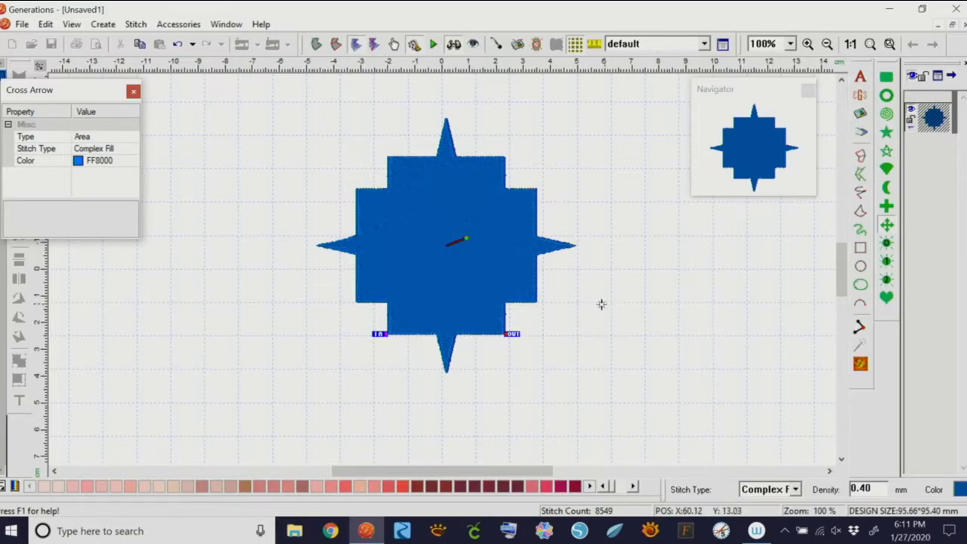
pyautogui.moveTo(93, 90); pyautogui.dragTo(183, 117)
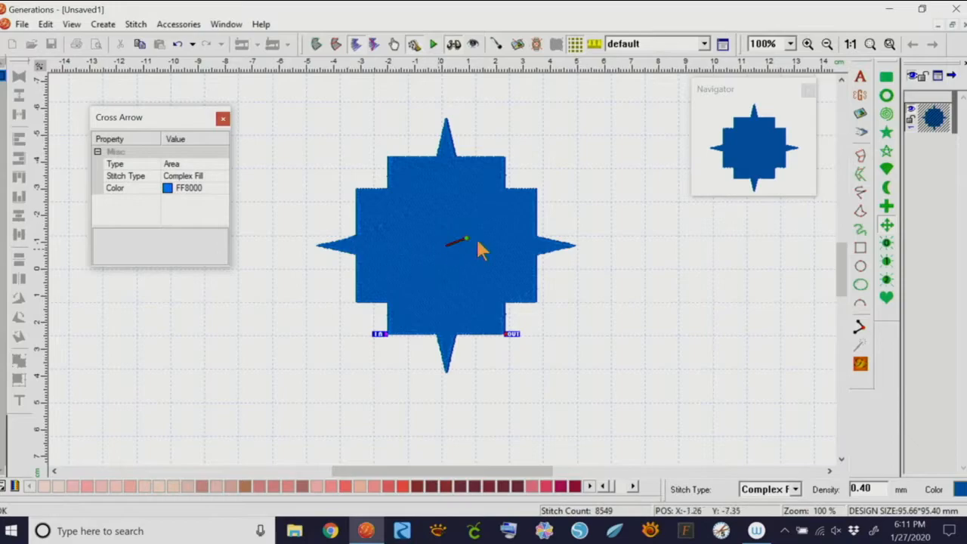
pyautogui.rightClick(498, 218)
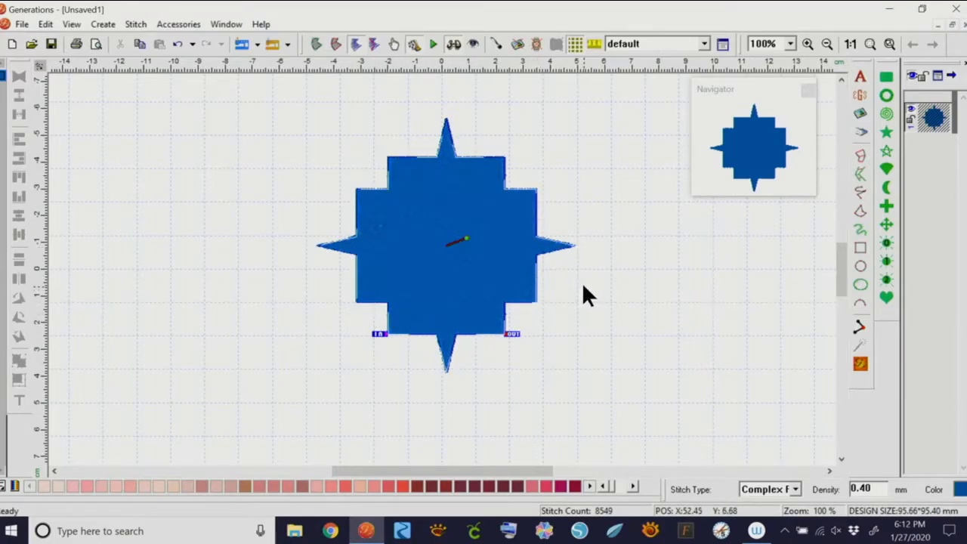
pyautogui.press('Delete')
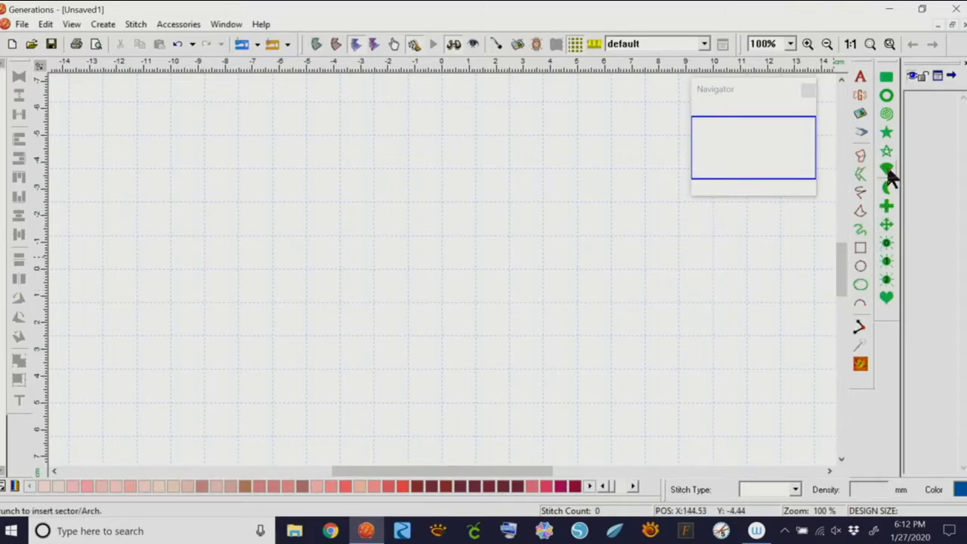
# Set up the Star tool with Type Auto, Satin Border stitch type and 5 points
pyautogui.click(885, 135)
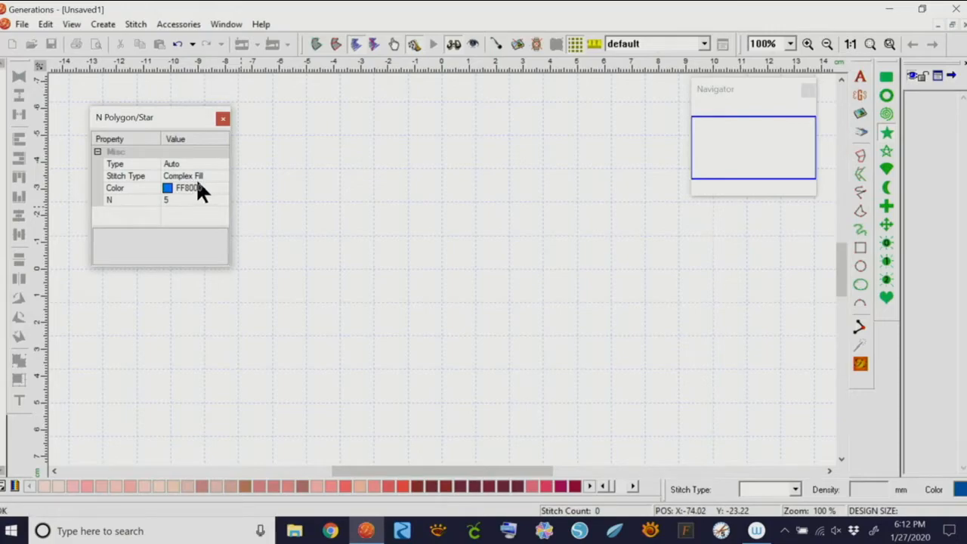
pyautogui.click(213, 163)
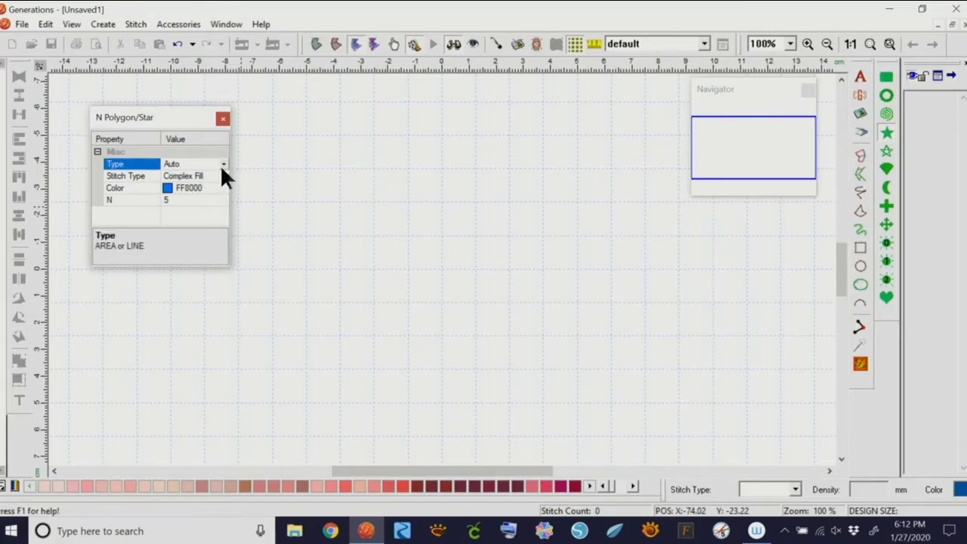
pyautogui.click(223, 163)
pyautogui.click(222, 163)
pyautogui.click(213, 176)
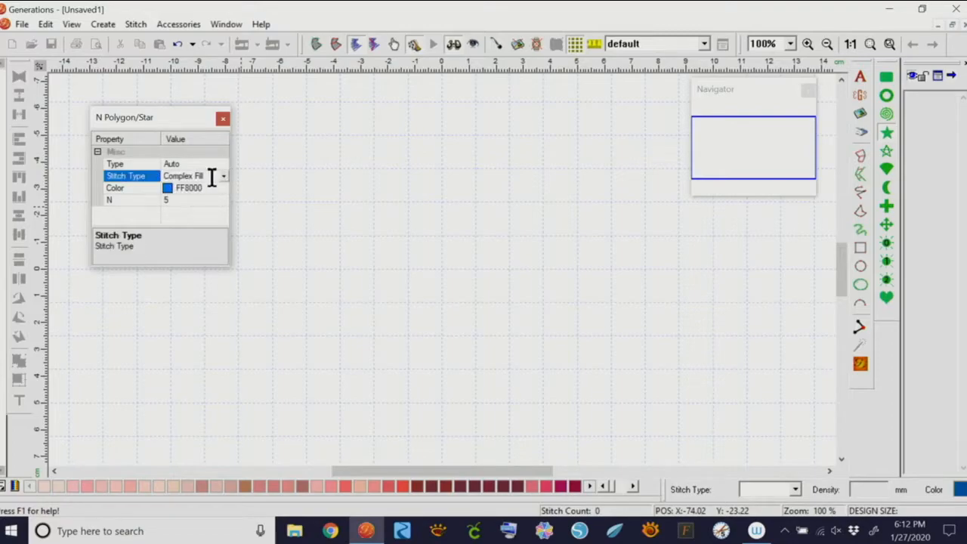
pyautogui.click(223, 177)
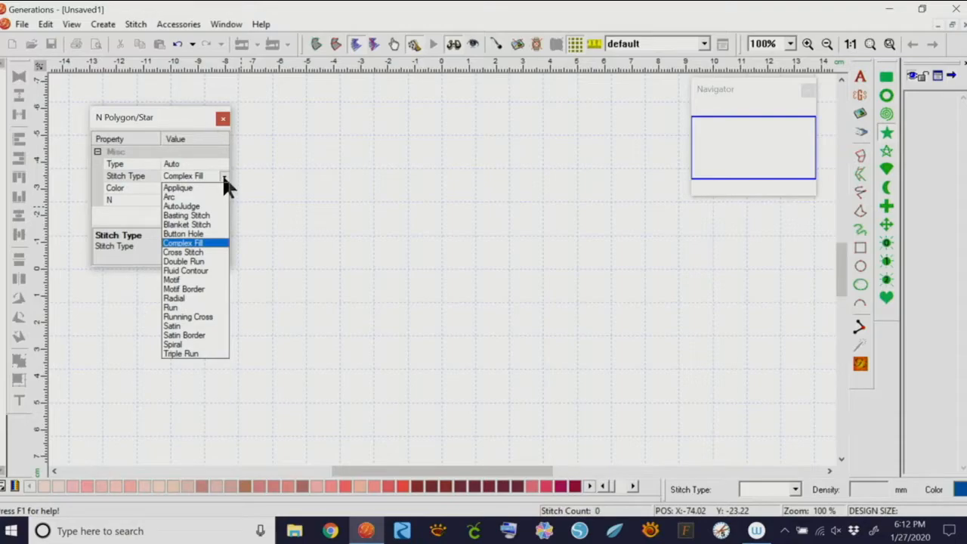
pyautogui.click(195, 334)
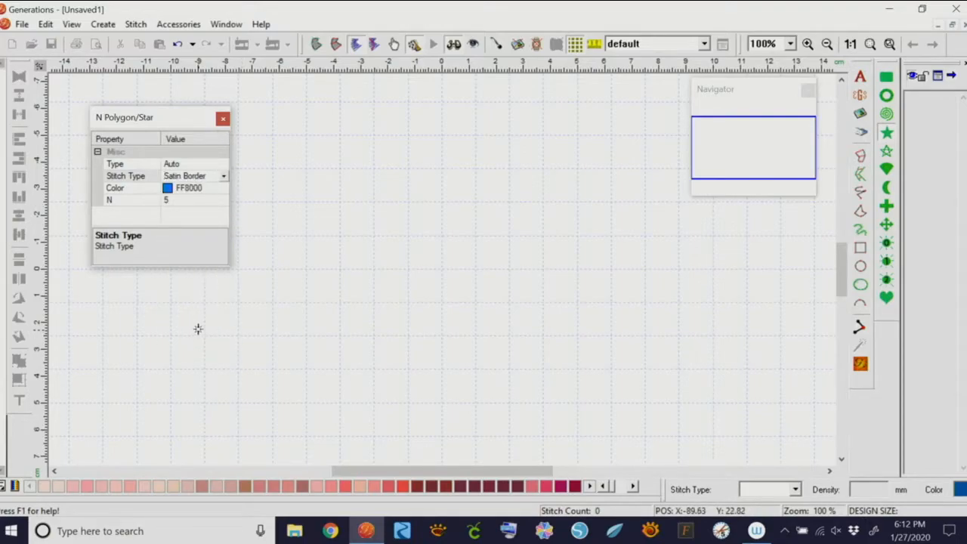
pyautogui.click(197, 198)
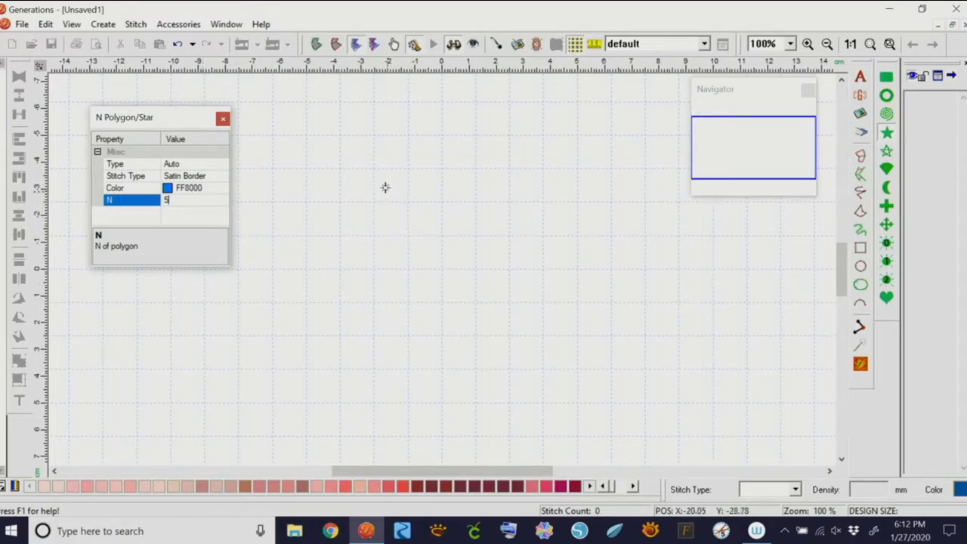
pyautogui.press('Return')
# Draw a five-pointed star with concave curved edges, stitch its satin border, then delete it
pyautogui.moveTo(358, 163); pyautogui.dragTo(602, 398)
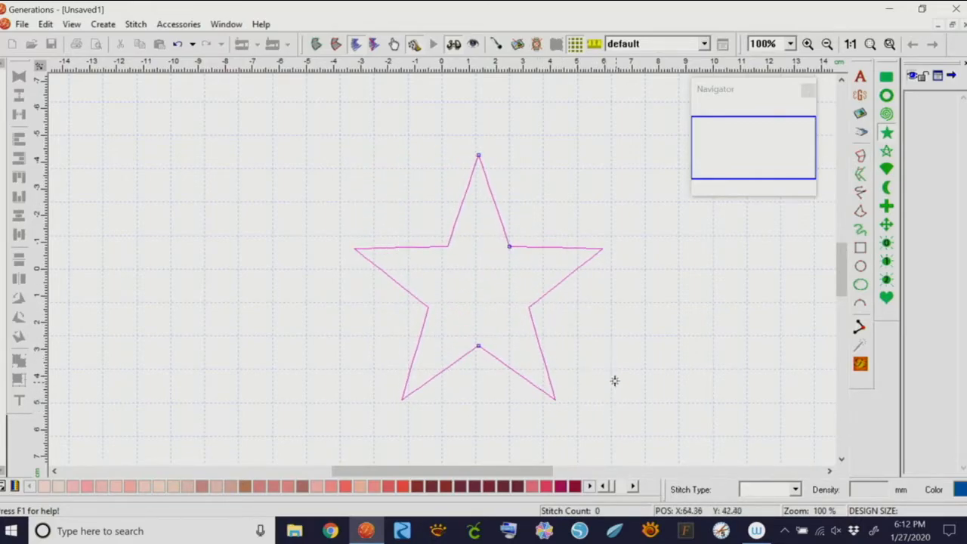
pyautogui.moveTo(507, 248); pyautogui.dragTo(554, 213)
pyautogui.moveTo(478, 155)
pyautogui.mouseDown()
pyautogui.moveTo(478, 204)
pyautogui.moveTo(478, 155)
pyautogui.mouseUp()
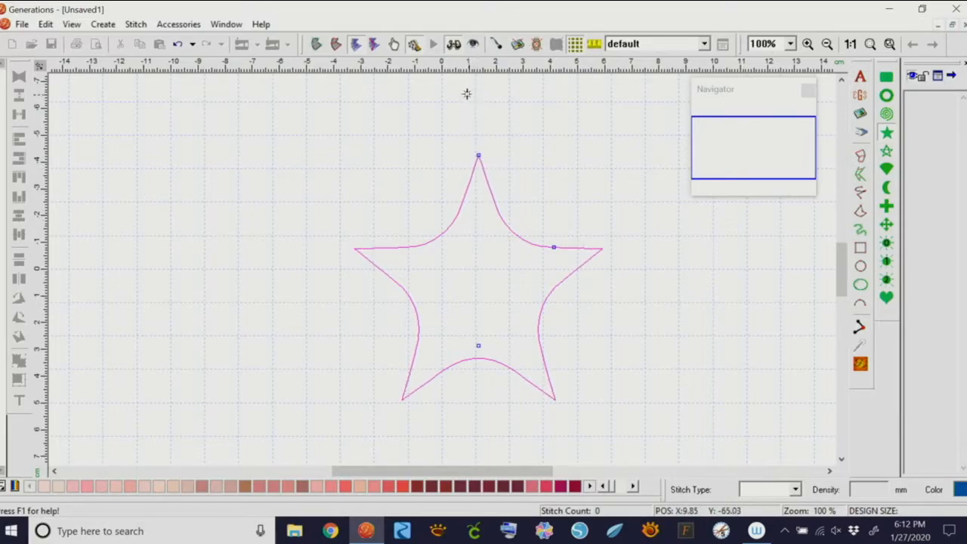
pyautogui.moveTo(478, 345); pyautogui.dragTo(478, 310)
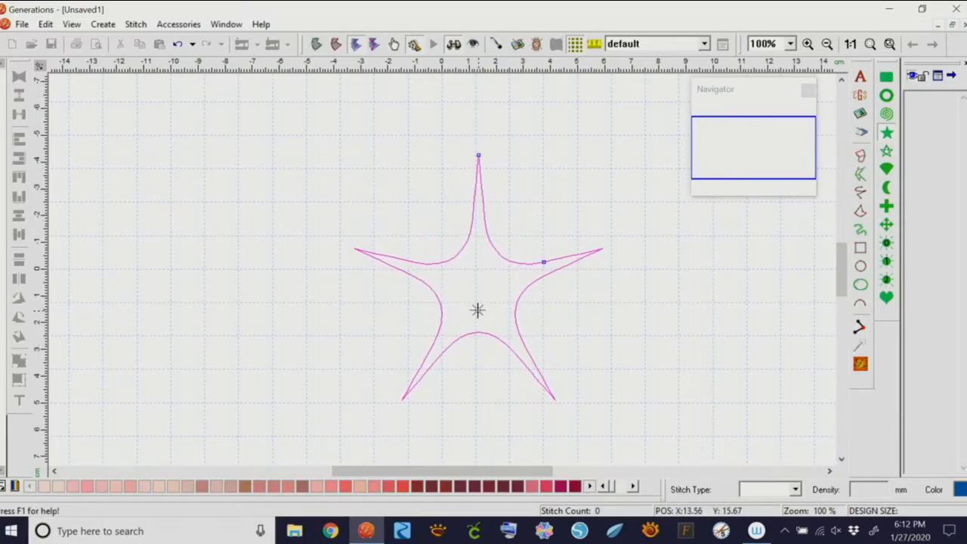
pyautogui.rightClick(571, 295)
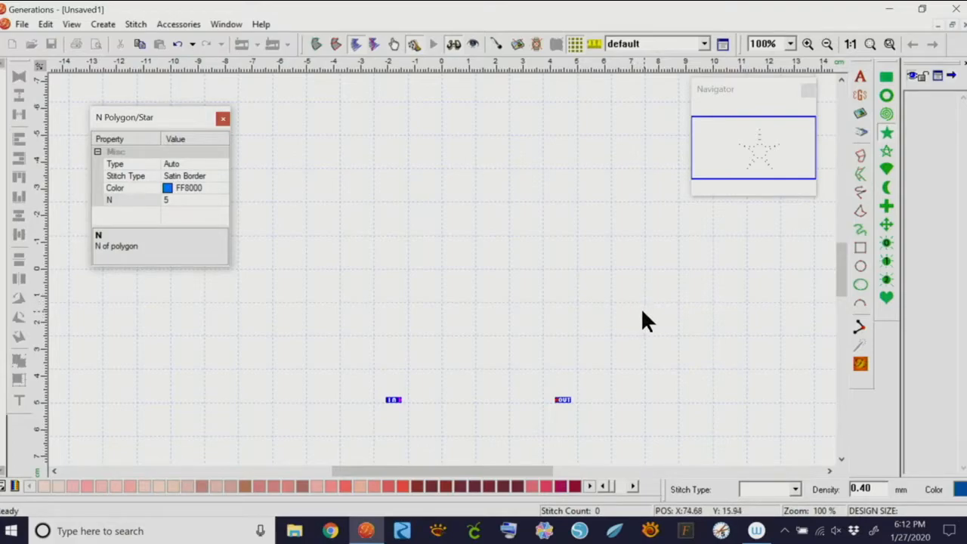
pyautogui.click(858, 362)
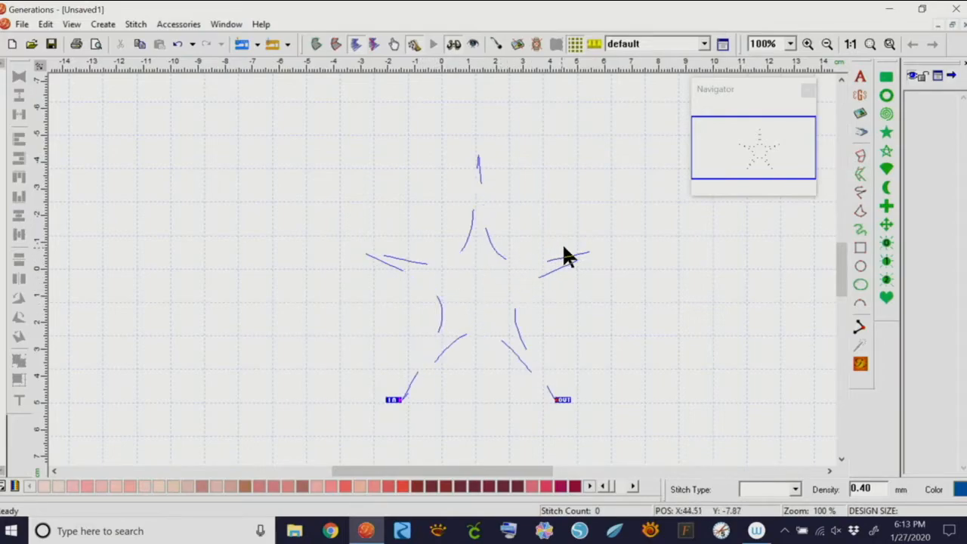
pyautogui.press('Delete')
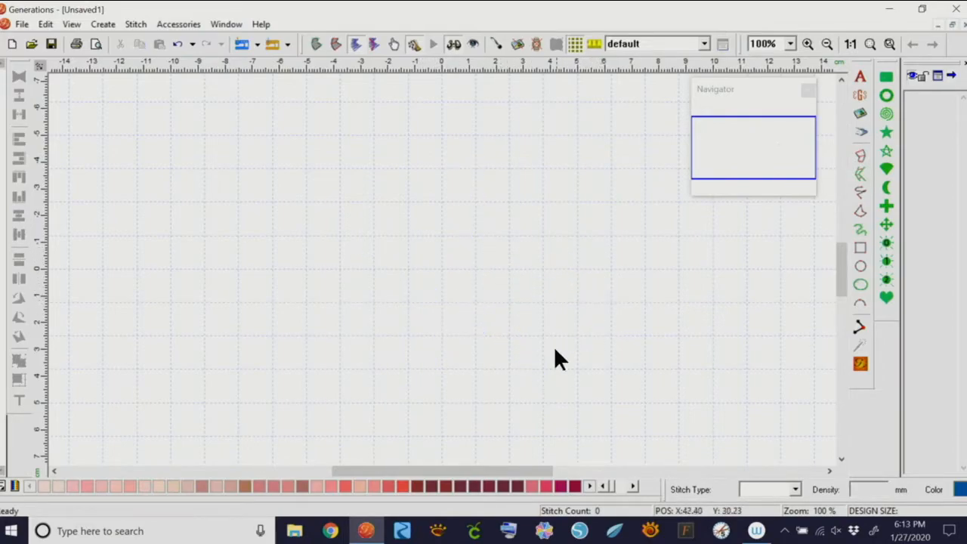
# Start a Cross preset shape and set its colour to pink
pyautogui.click(886, 207)
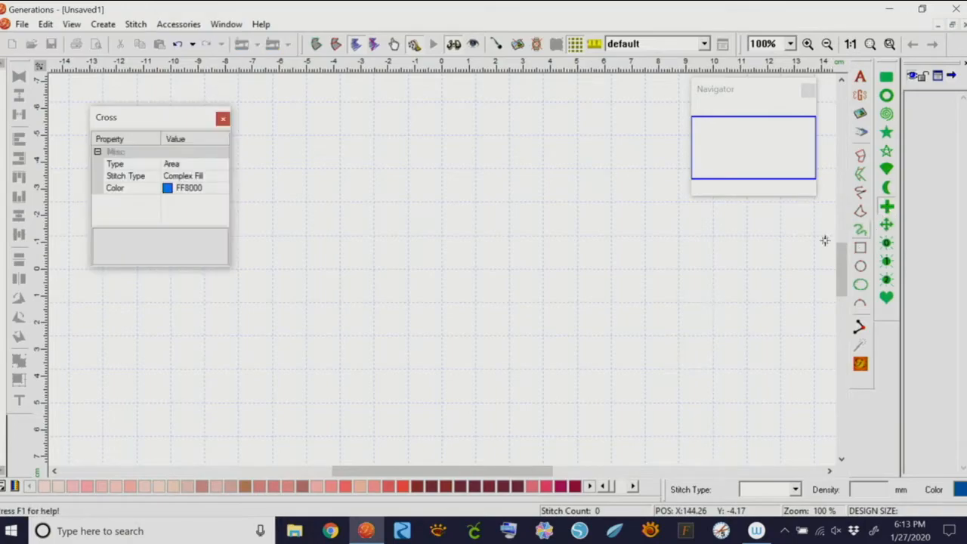
pyautogui.click(215, 175)
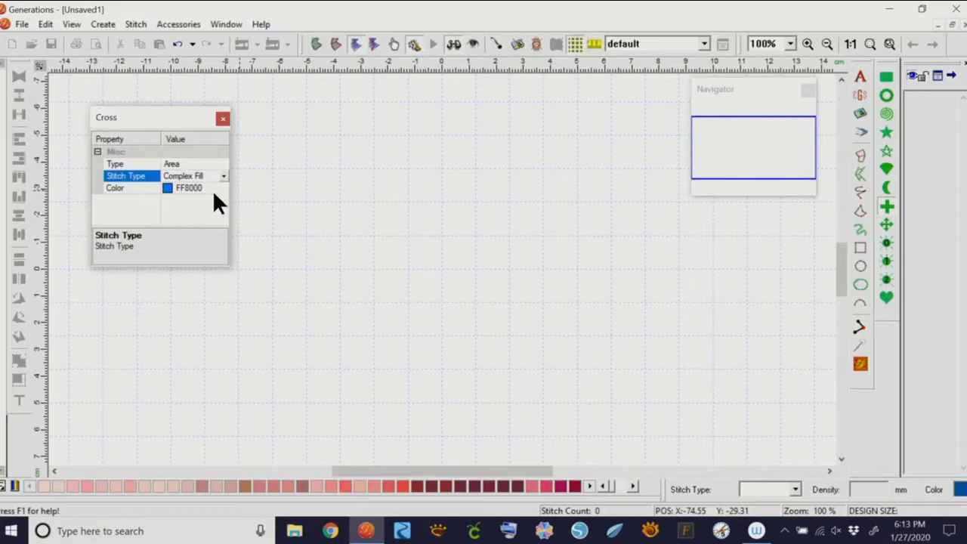
pyautogui.click(168, 188)
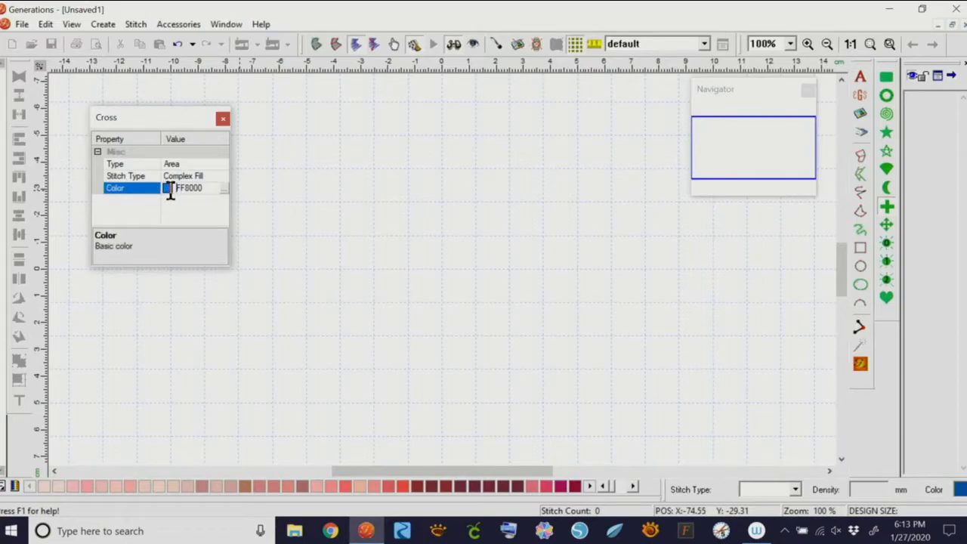
pyautogui.click(222, 187)
pyautogui.click(547, 185)
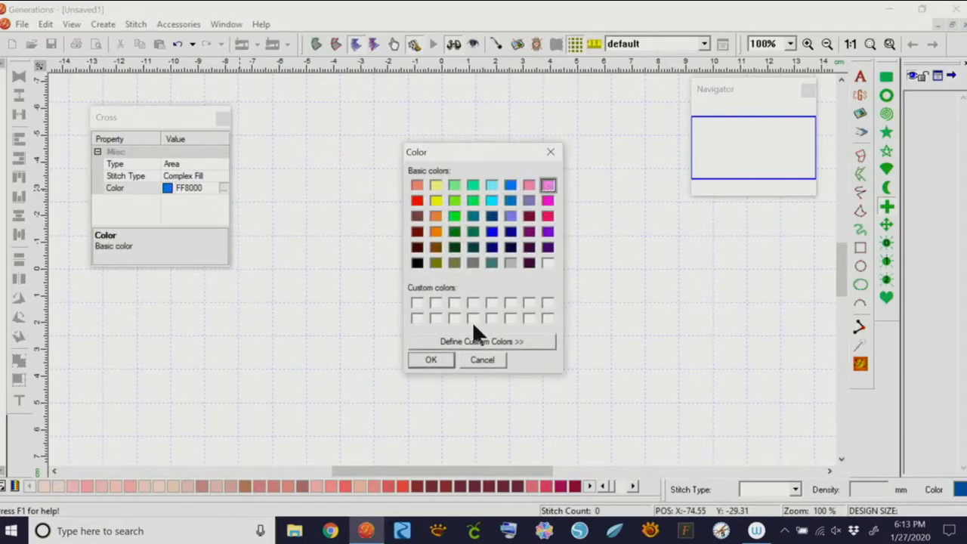
pyautogui.click(431, 359)
# Draw the pink cross with narrower arms, stitch it, view it realistically, then delete it
pyautogui.moveTo(371, 156); pyautogui.dragTo(595, 409)
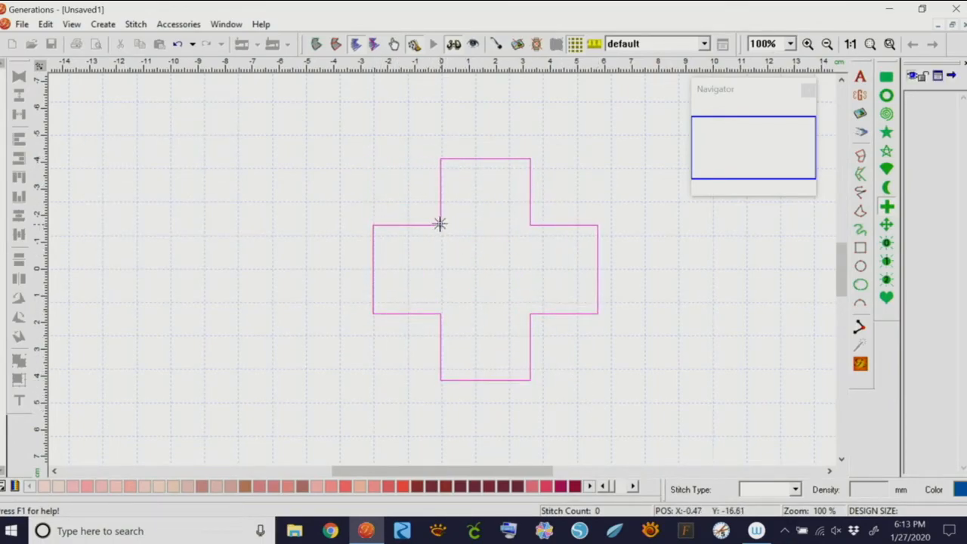
pyautogui.moveTo(439, 224); pyautogui.dragTo(496, 263)
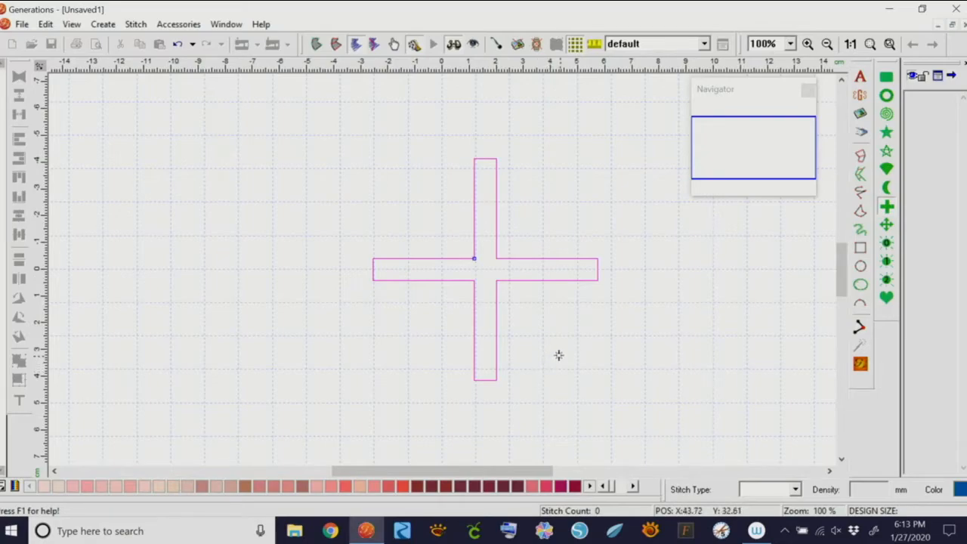
pyautogui.rightClick(540, 328)
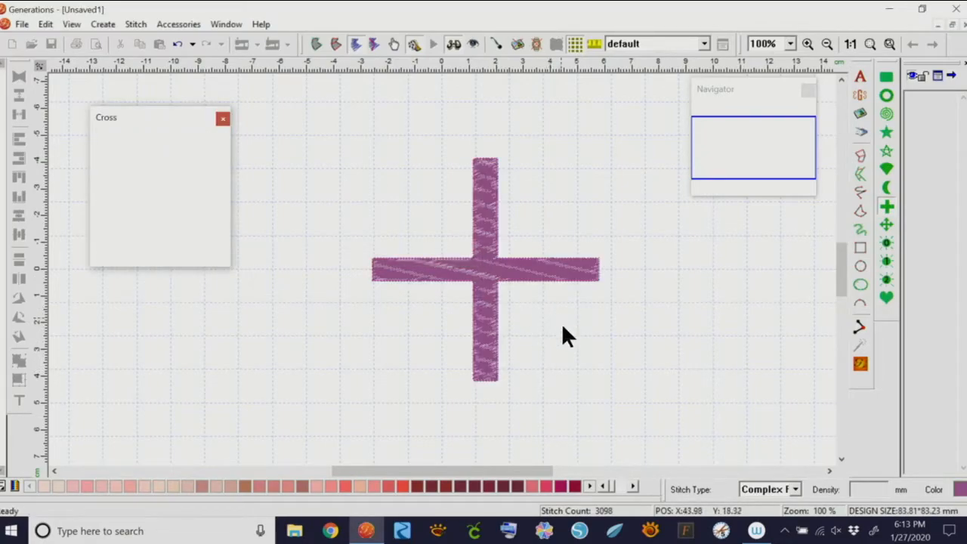
pyautogui.click(452, 44)
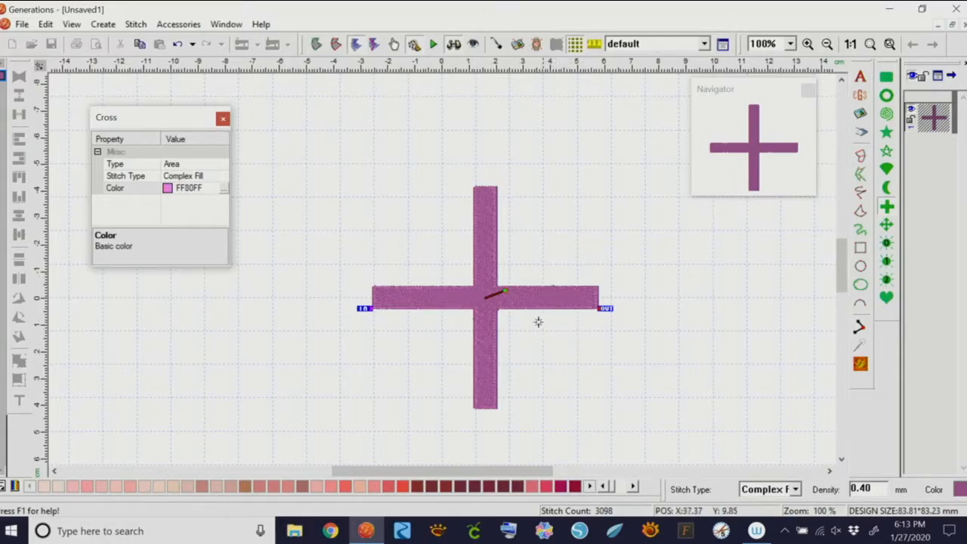
pyautogui.rightClick(538, 317)
pyautogui.press('Delete')
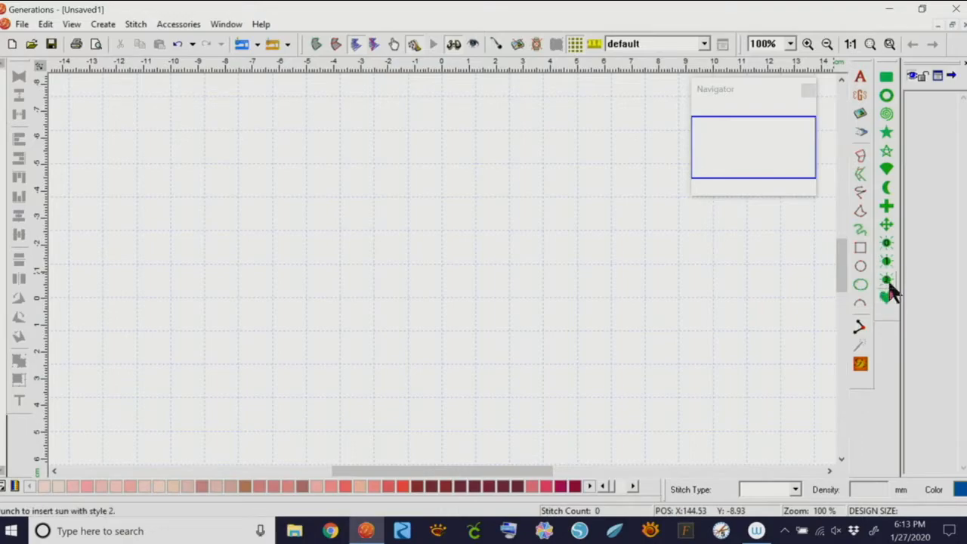
# Draw an eight-ray sun with long spiked rays and a smaller centre, stitch it, and move it upper left
pyautogui.click(887, 249)
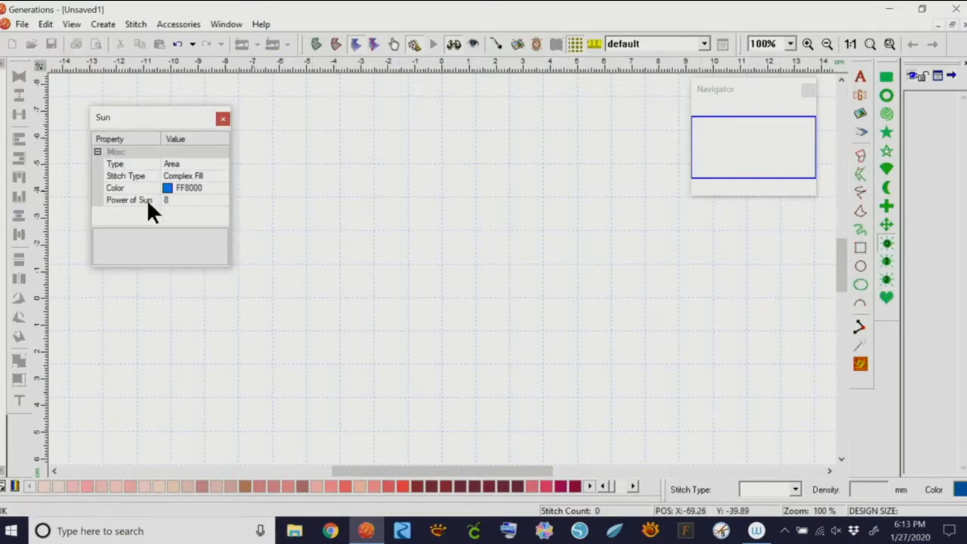
pyautogui.click(179, 199)
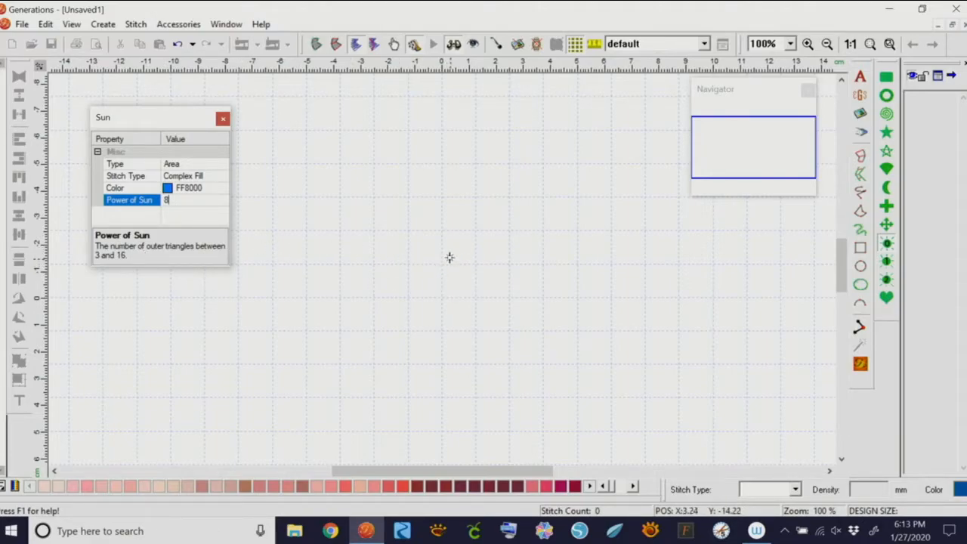
pyautogui.moveTo(352, 159); pyautogui.dragTo(578, 383)
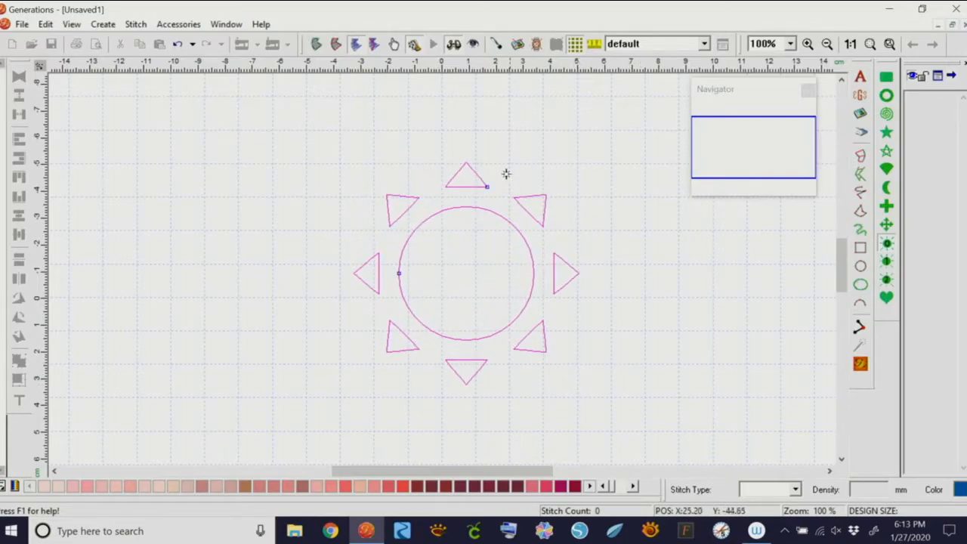
pyautogui.moveTo(486, 186)
pyautogui.mouseDown()
pyautogui.moveTo(526, 194)
pyautogui.moveTo(494, 179)
pyautogui.moveTo(483, 154)
pyautogui.moveTo(475, 205)
pyautogui.moveTo(475, 197)
pyautogui.moveTo(526, 189)
pyautogui.moveTo(484, 201)
pyautogui.mouseUp()
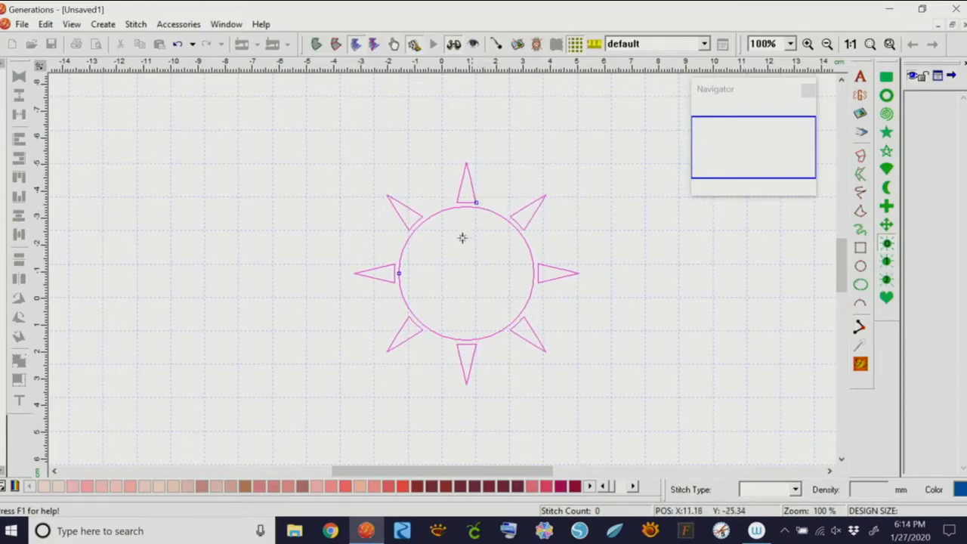
pyautogui.moveTo(399, 272)
pyautogui.mouseDown()
pyautogui.moveTo(423, 270)
pyautogui.moveTo(401, 269)
pyautogui.moveTo(408, 273)
pyautogui.mouseUp()
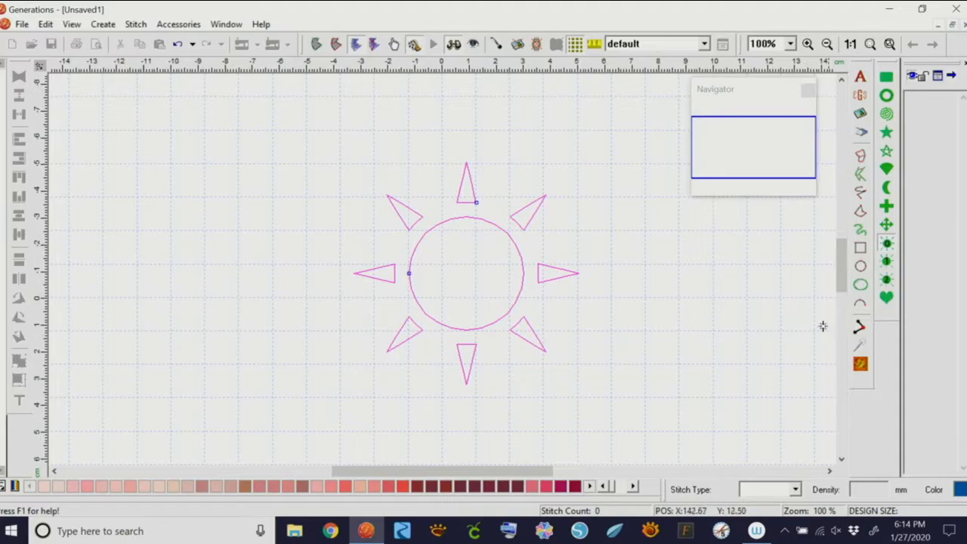
pyautogui.press('Return')
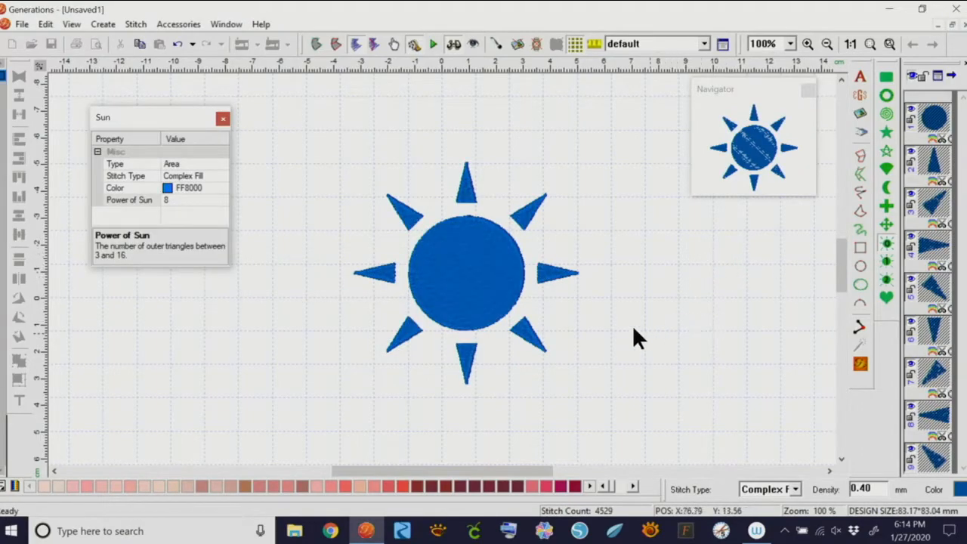
pyautogui.click(506, 272)
pyautogui.moveTo(506, 272); pyautogui.dragTo(298, 199)
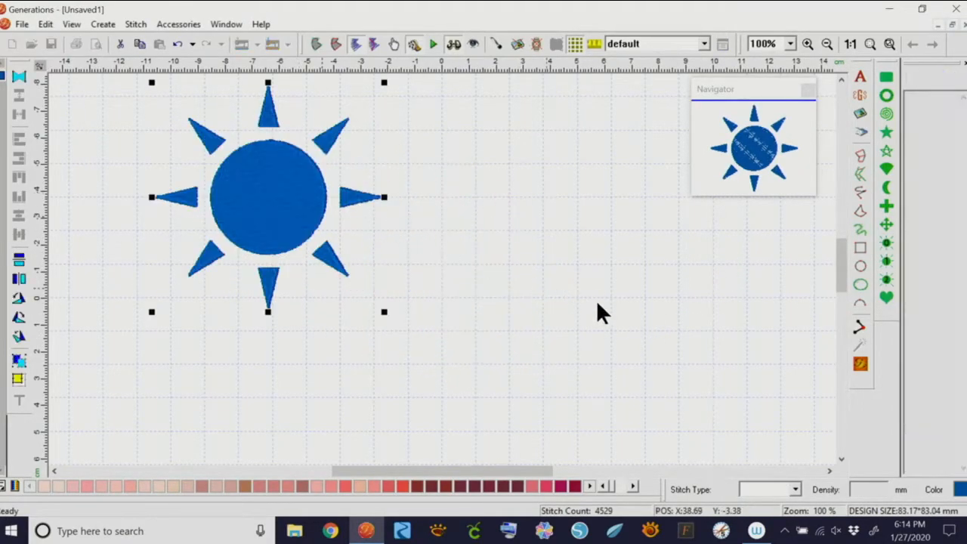
# Draw a twelve-ray sun outline on the right and narrow its rays into thin spikes
pyautogui.click(888, 249)
pyautogui.click(167, 199)
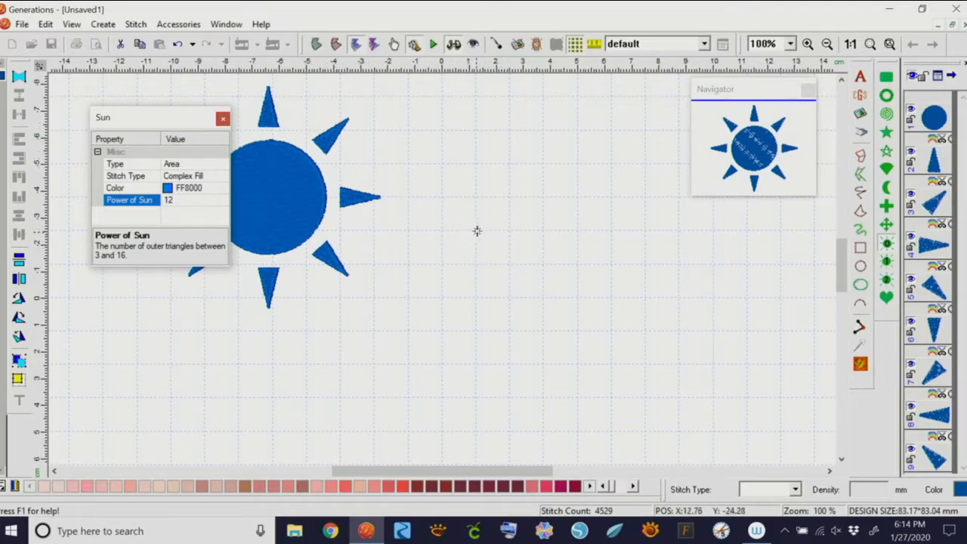
pyautogui.moveTo(471, 206); pyautogui.dragTo(658, 405)
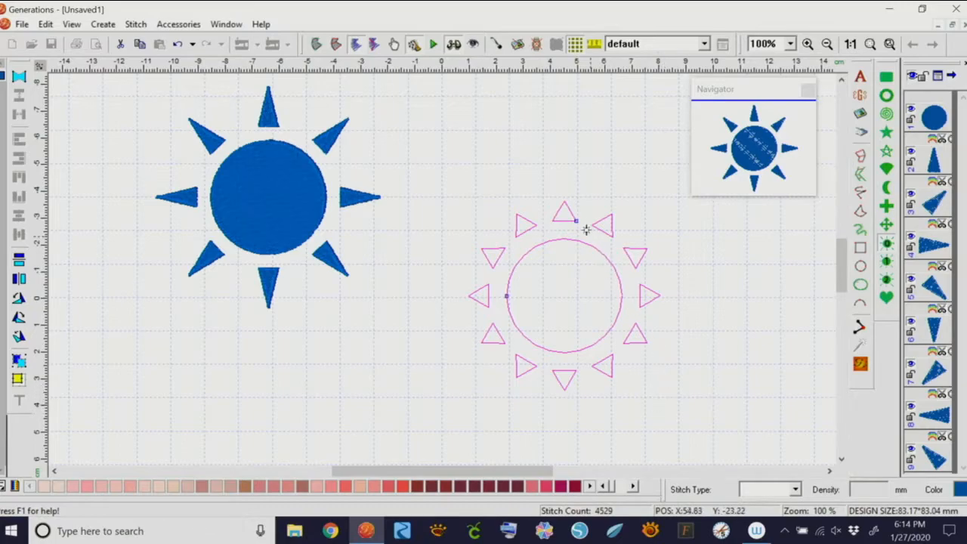
pyautogui.moveTo(576, 221); pyautogui.dragTo(567, 221)
pyautogui.moveTo(505, 296); pyautogui.dragTo(496, 296)
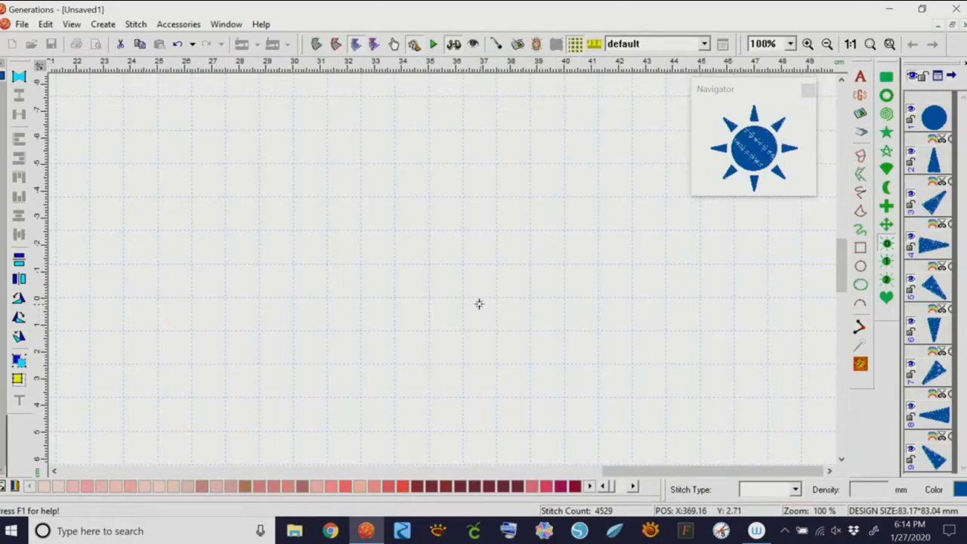
# Zoom to fit the whole design, select everything, then return the view to actual size
pyautogui.press('F4')
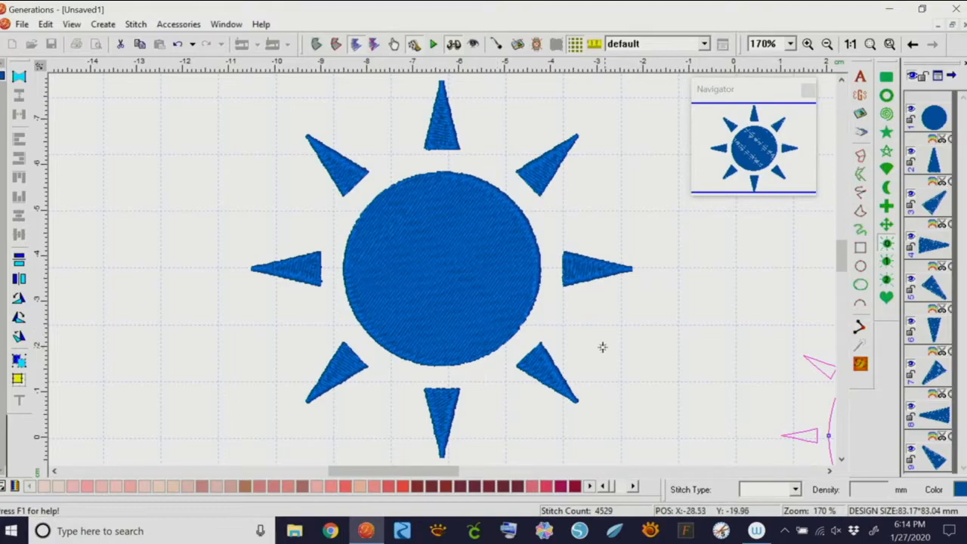
pyautogui.hotkey('ctrl', 'a')
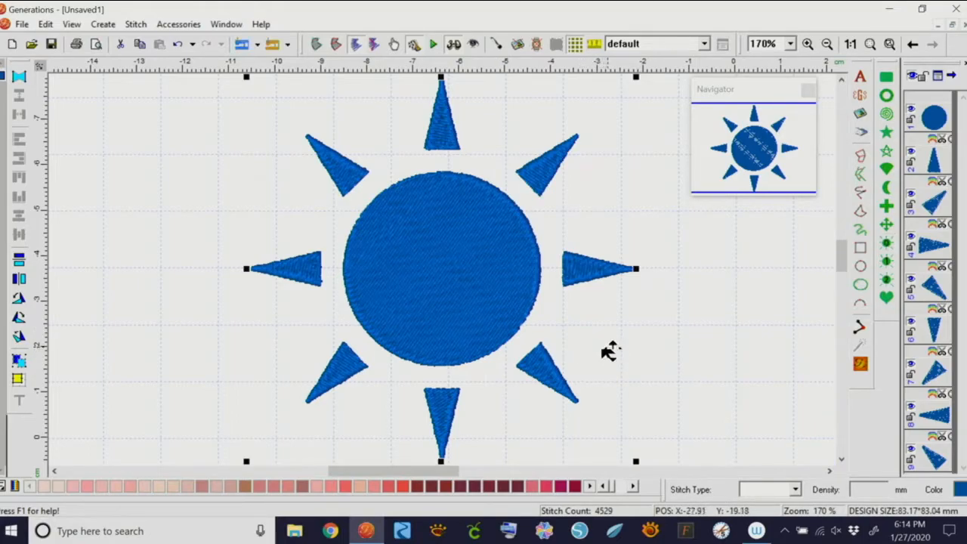
pyautogui.moveTo(455, 473); pyautogui.dragTo(492, 470)
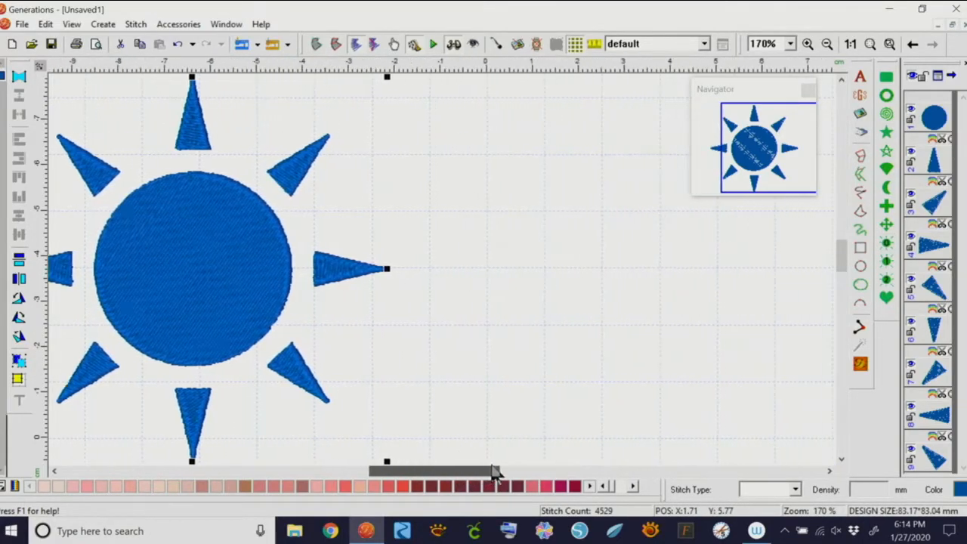
pyautogui.moveTo(842, 254); pyautogui.dragTo(844, 258)
pyautogui.moveTo(463, 468); pyautogui.dragTo(471, 469)
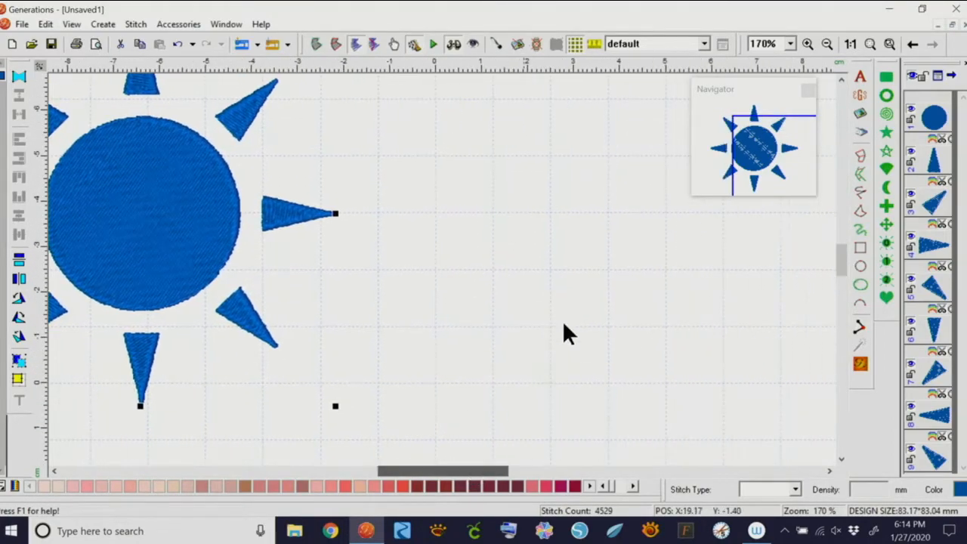
pyautogui.click(850, 43)
# Move the first sun left and set the Sun tool's ray count to 12
pyautogui.moveTo(507, 298); pyautogui.dragTo(300, 293)
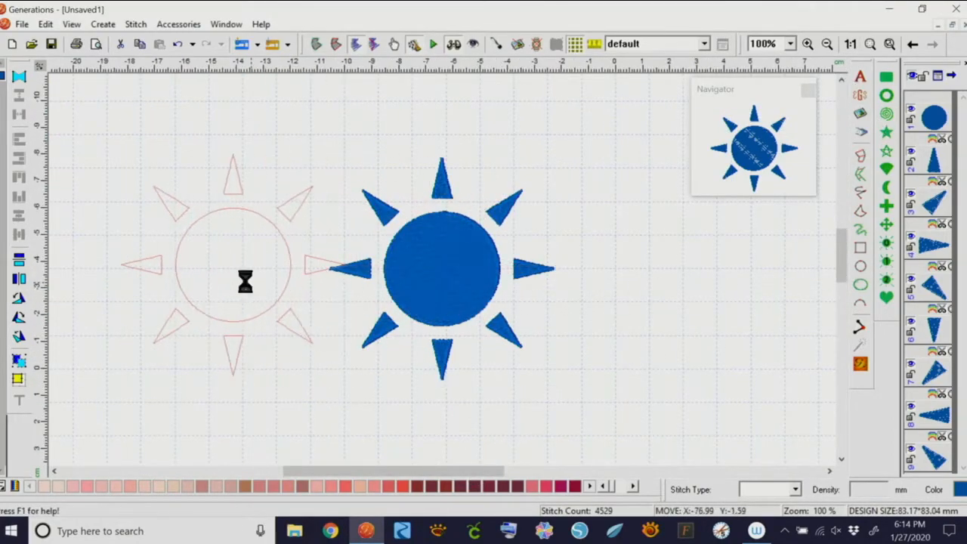
pyautogui.click(885, 242)
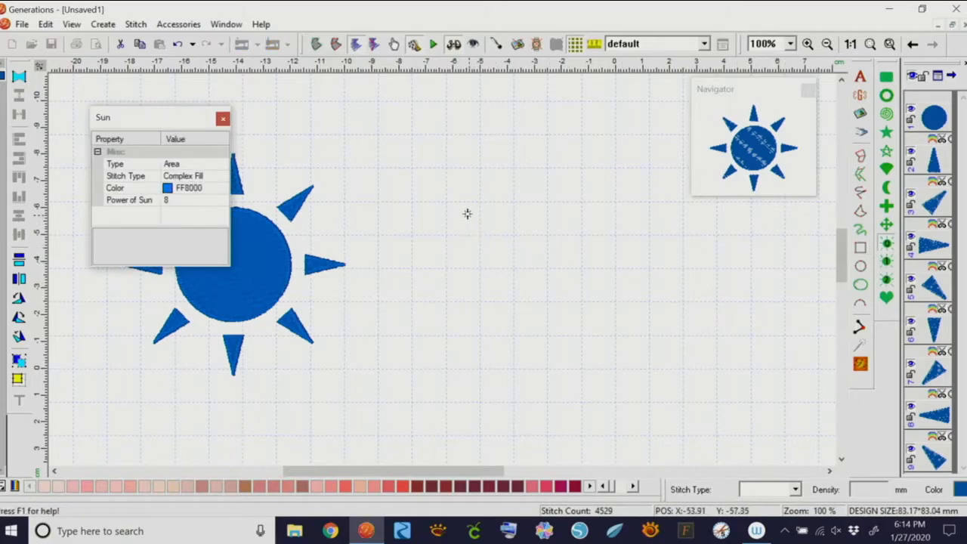
pyautogui.click(172, 199)
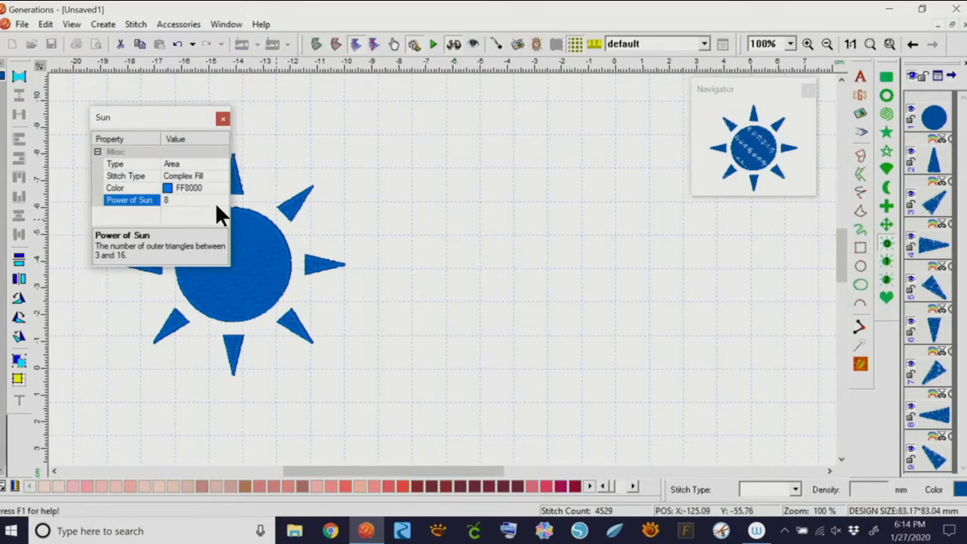
pyautogui.press('BackSpace')
pyautogui.write('12')
# Draw the twelve-ray sun right of the first with long narrow rays and a smaller centre, and stitch it
pyautogui.moveTo(426, 186); pyautogui.dragTo(558, 352)
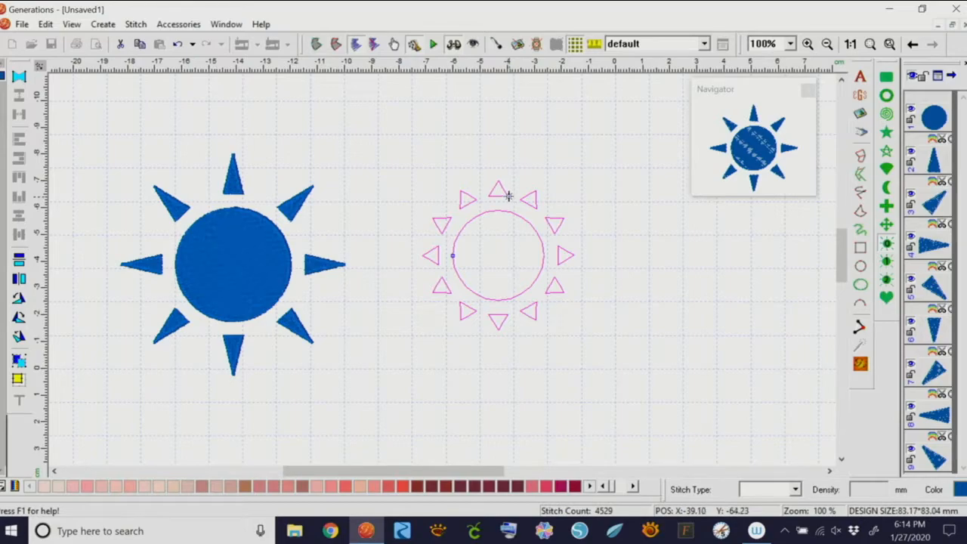
pyautogui.moveTo(507, 194); pyautogui.dragTo(502, 196)
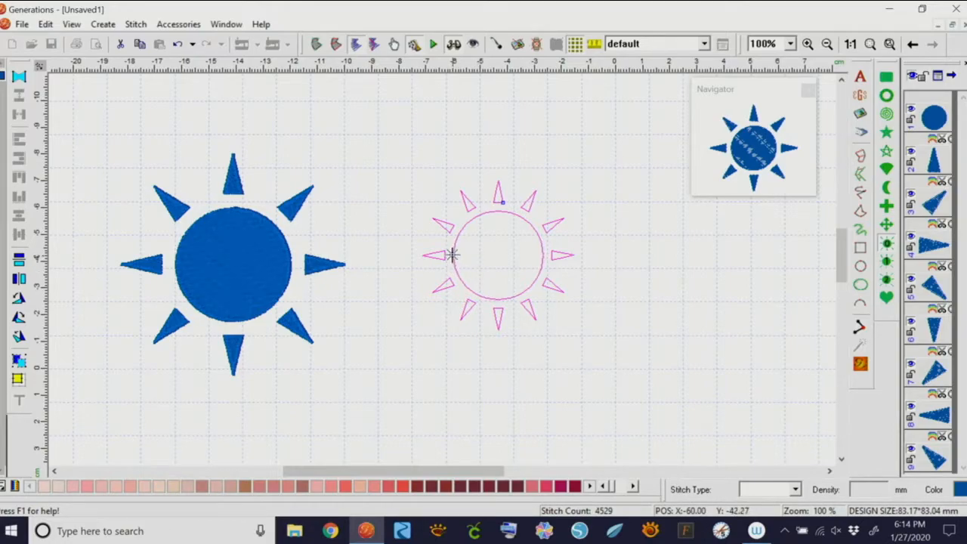
pyautogui.moveTo(452, 255); pyautogui.dragTo(462, 254)
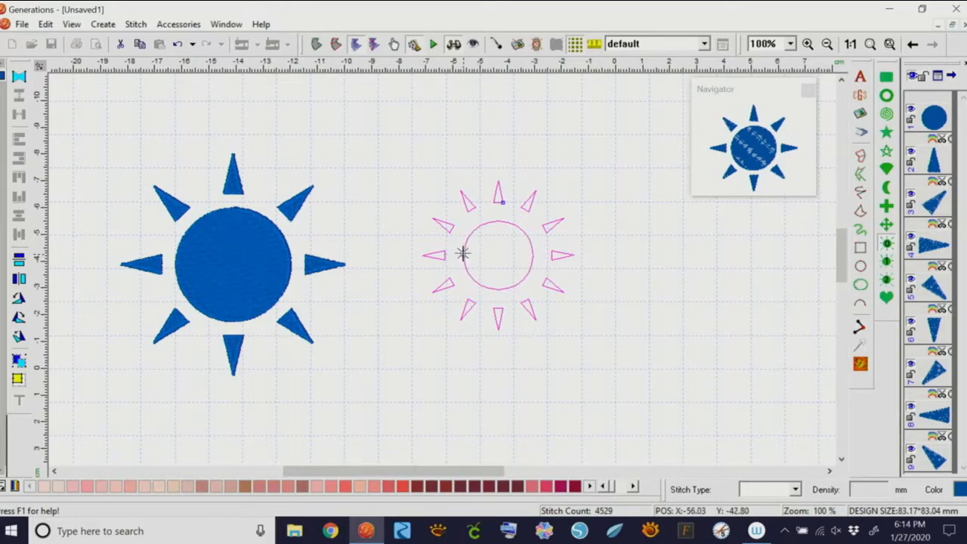
pyautogui.rightClick(515, 313)
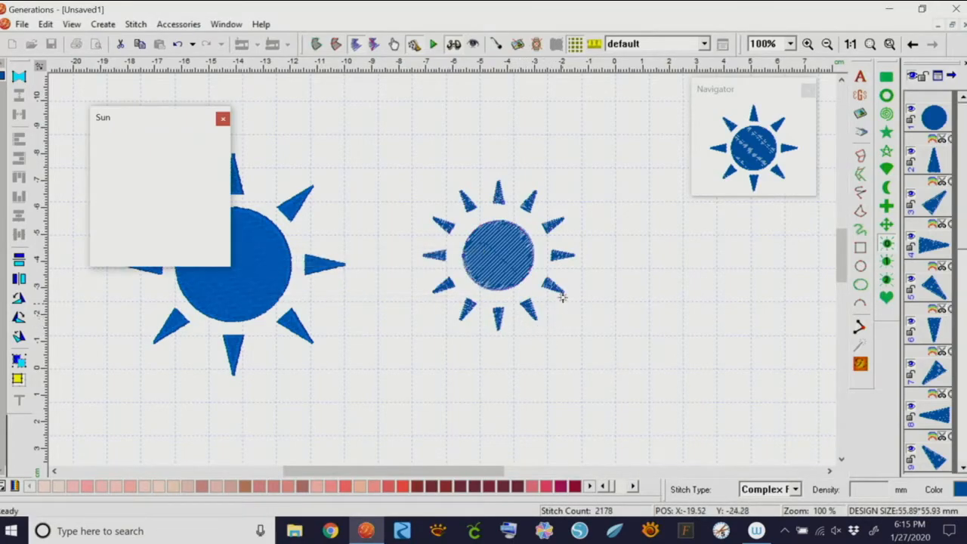
pyautogui.moveTo(166, 117); pyautogui.dragTo(179, 477)
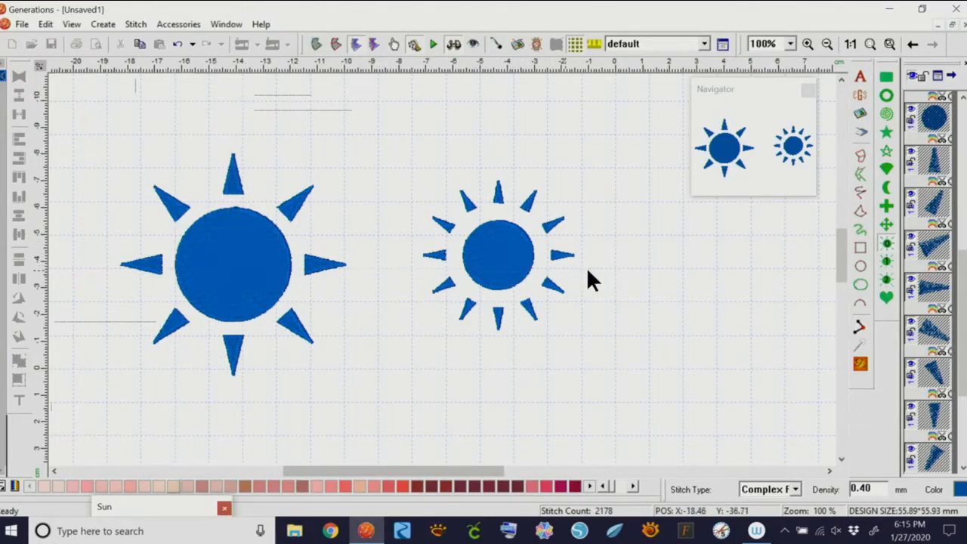
pyautogui.click(613, 250)
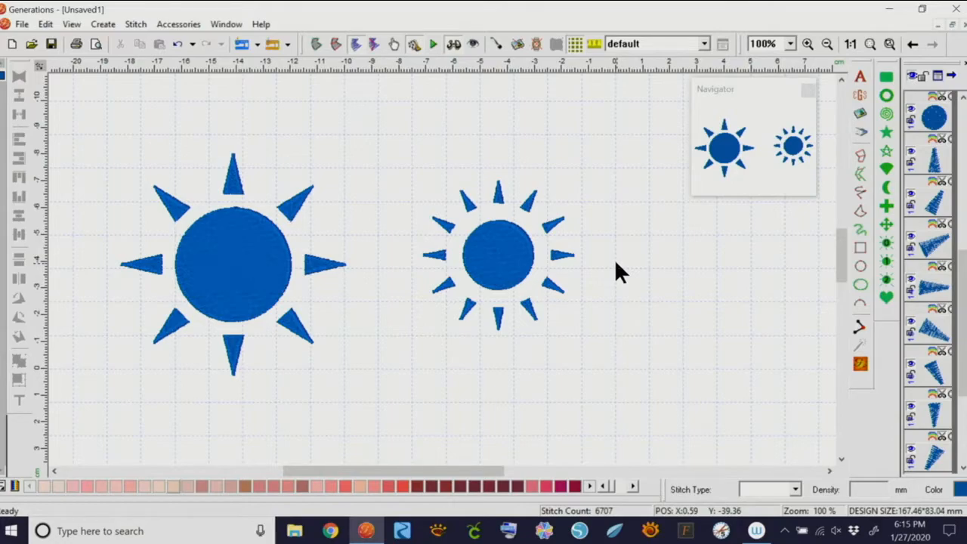
# Box-select both blue suns and delete them
pyautogui.moveTo(96, 119); pyautogui.dragTo(608, 397)
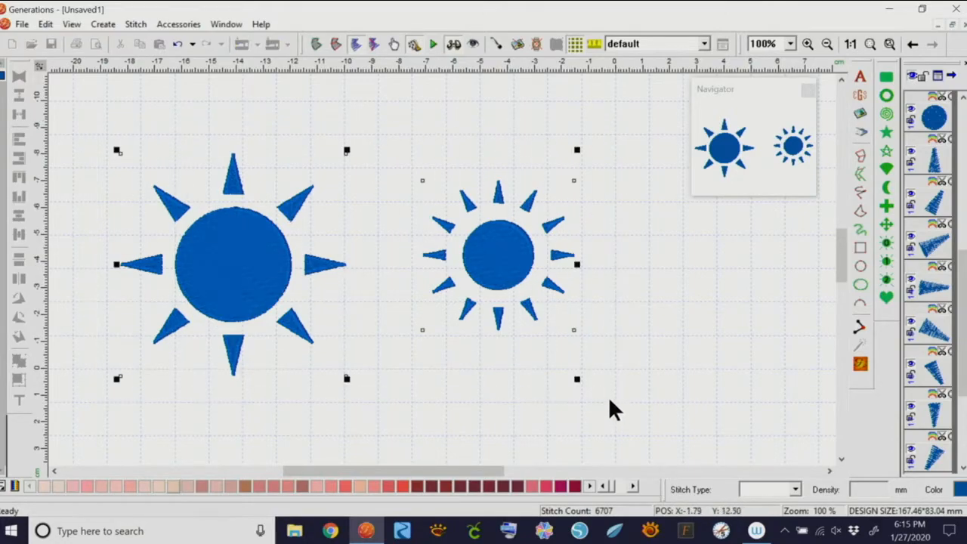
pyautogui.press('Delete')
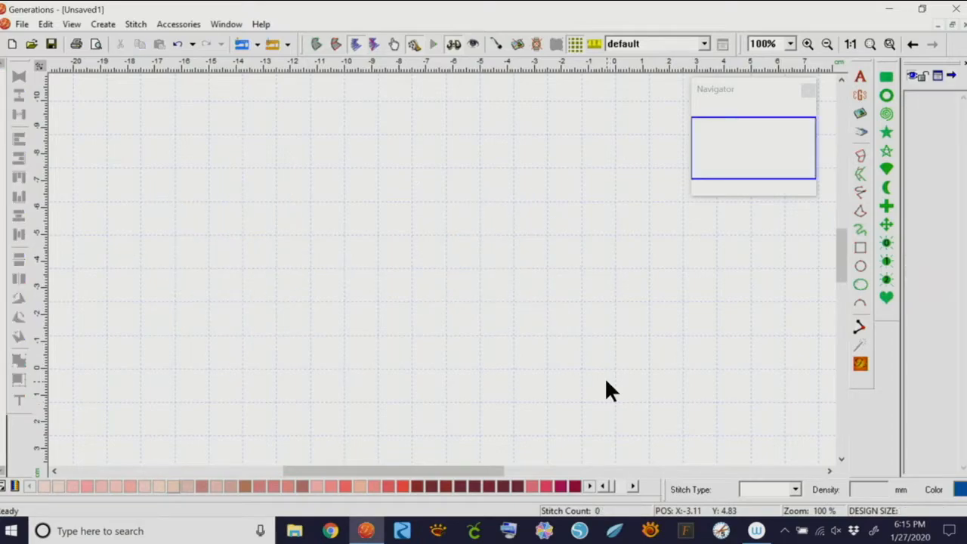
# Set the N Polygon/Star tool to 10 points and drag out a ten-pointed star outline mid-canvas
pyautogui.click(886, 132)
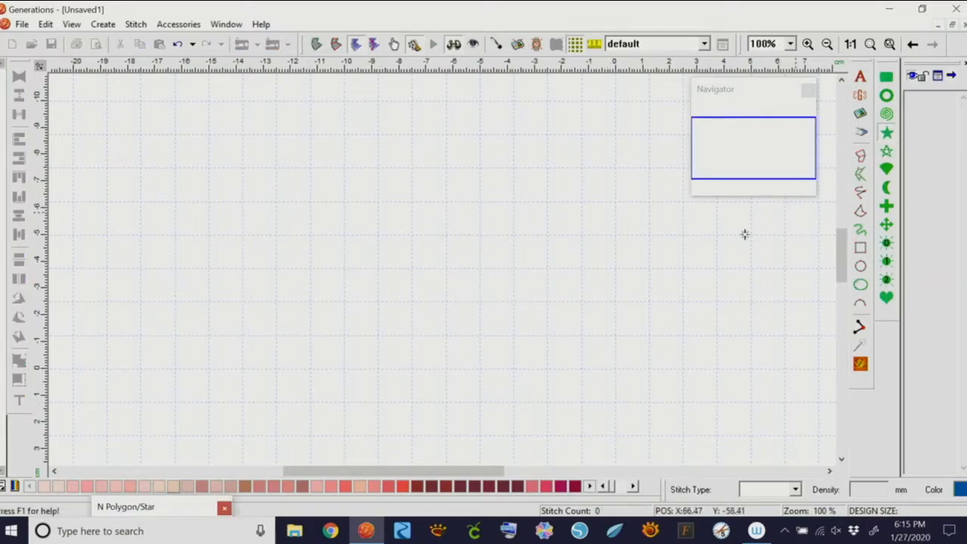
pyautogui.moveTo(330, 153); pyautogui.dragTo(494, 343)
pyautogui.press('Escape')
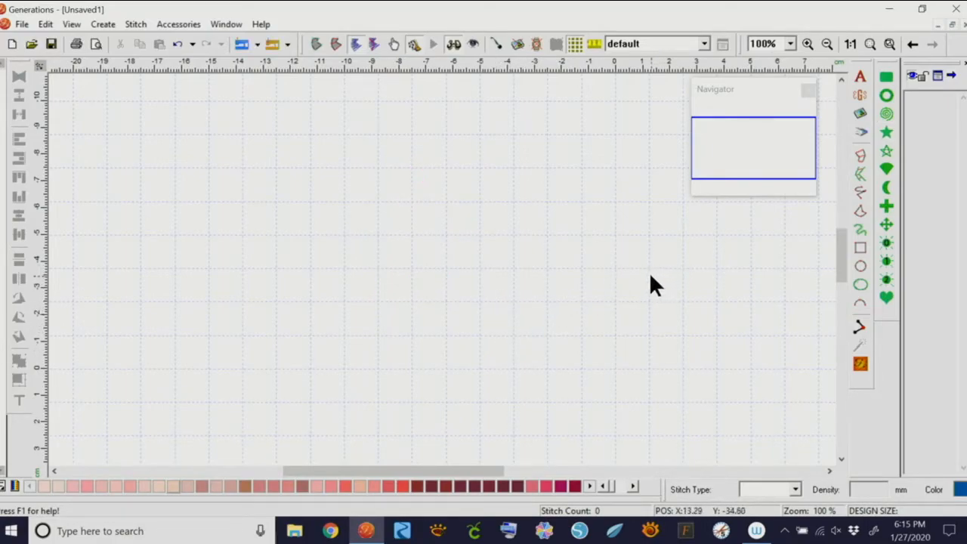
pyautogui.click(885, 133)
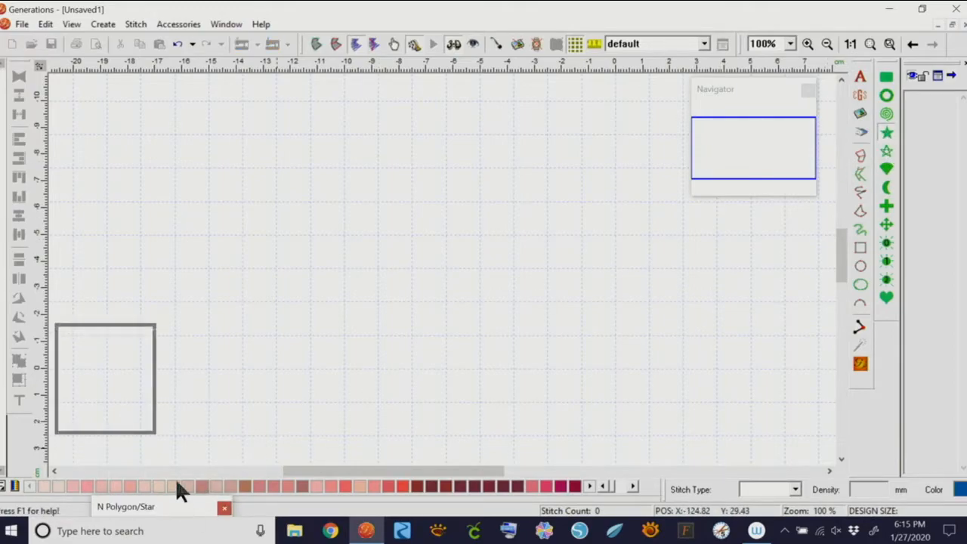
pyautogui.moveTo(177, 299); pyautogui.dragTo(213, 254)
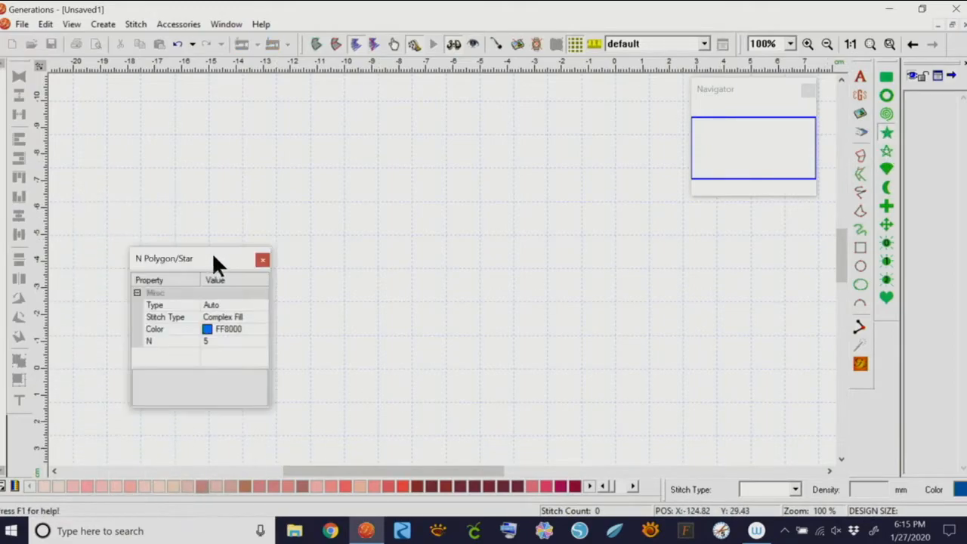
pyautogui.click(214, 340)
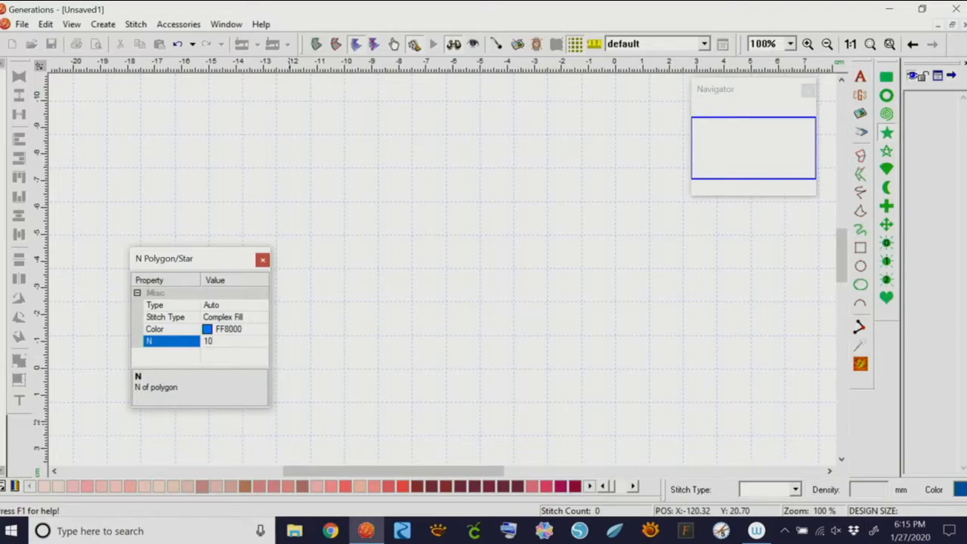
pyautogui.moveTo(386, 160); pyautogui.dragTo(628, 401)
pyautogui.click(506, 220)
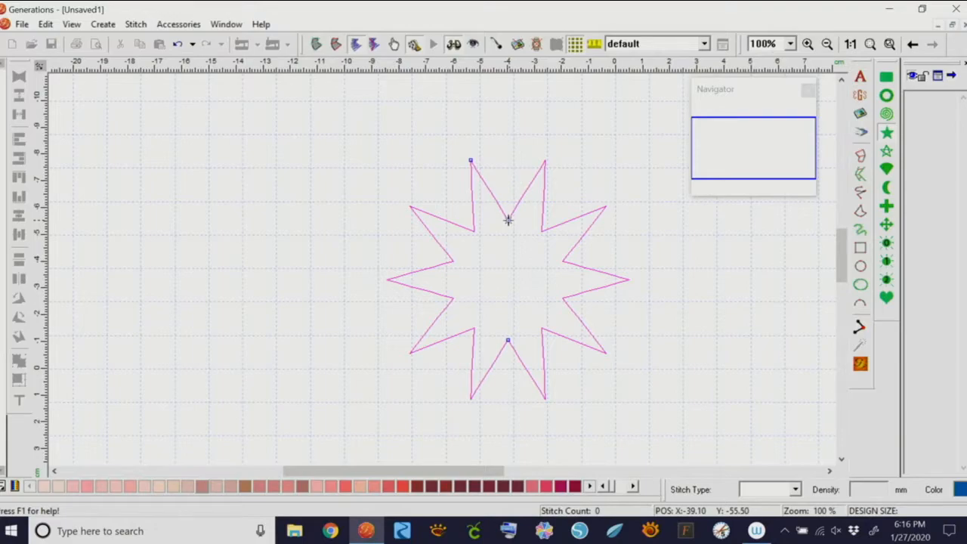
# Drag the star's inner and outer nodes to make long slender points, then finish it in blue Complex Fill
pyautogui.moveTo(507, 219); pyautogui.dragTo(508, 181)
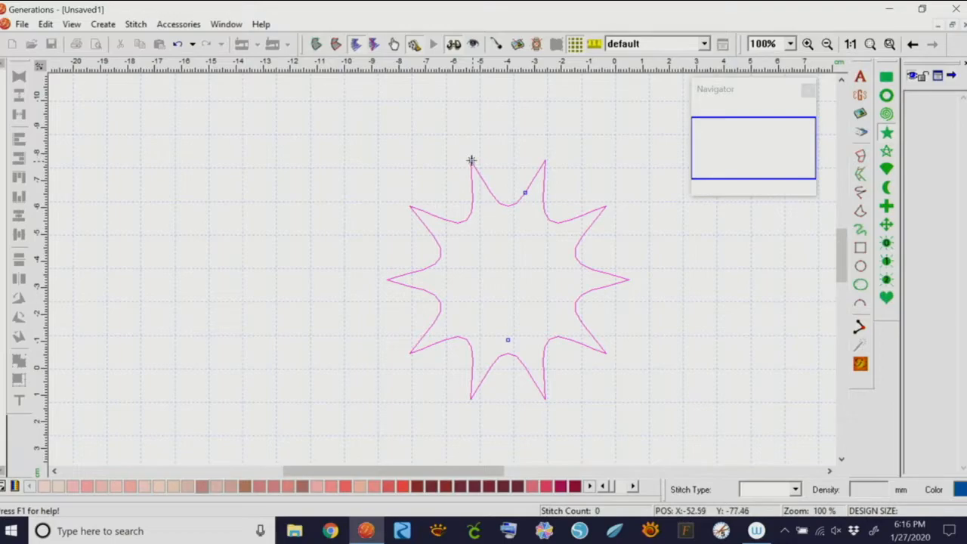
pyautogui.moveTo(470, 158); pyautogui.dragTo(476, 182)
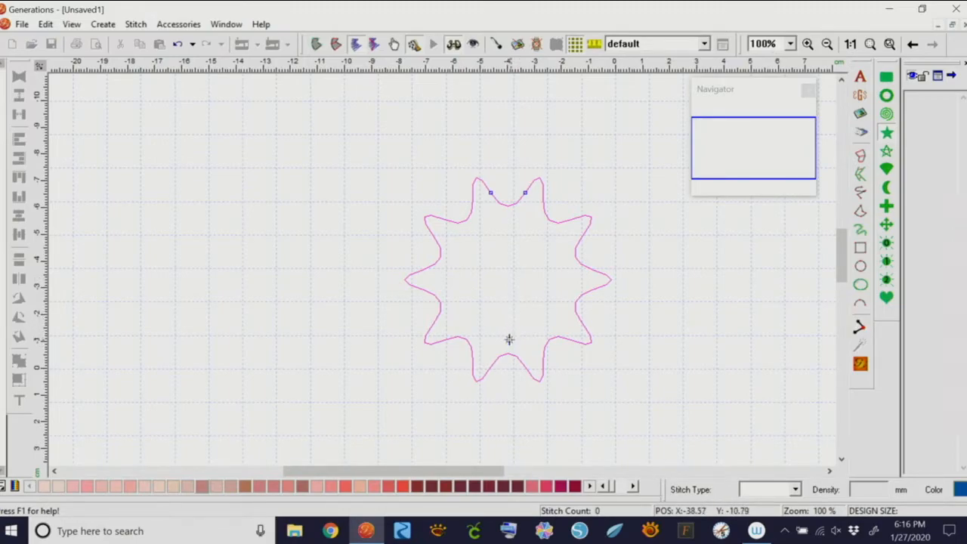
pyautogui.moveTo(507, 339); pyautogui.dragTo(511, 302)
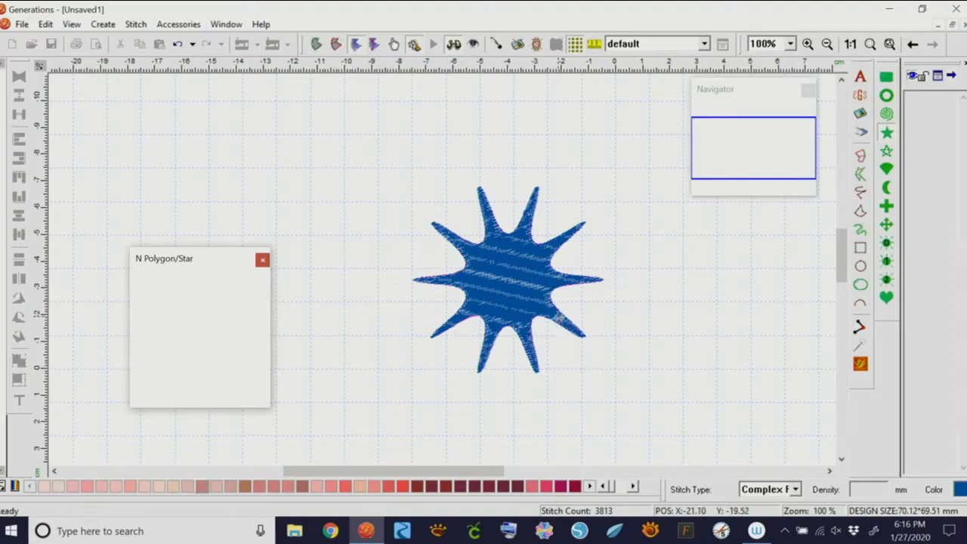
pyautogui.rightClick(550, 246)
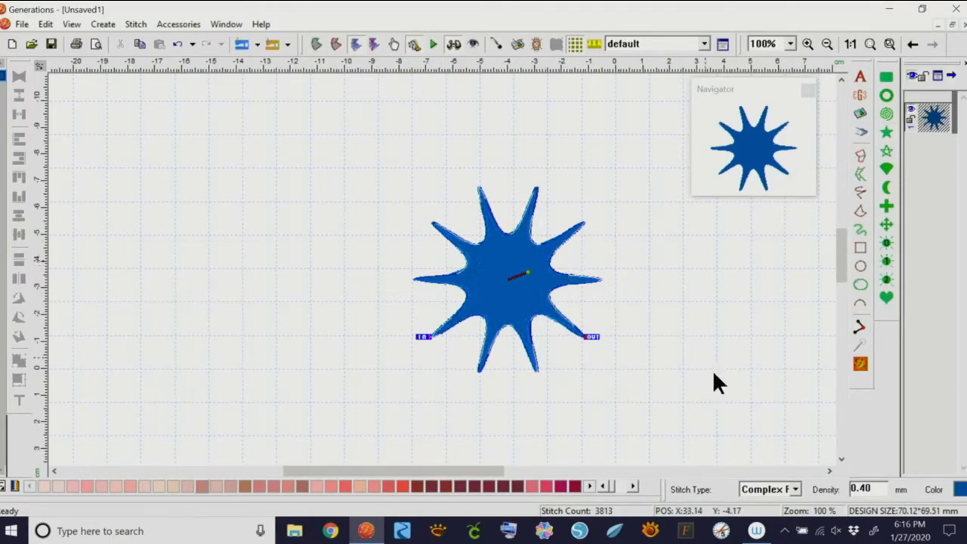
# Give the star a Spiral stitch fill and move it to the left side
pyautogui.click(795, 489)
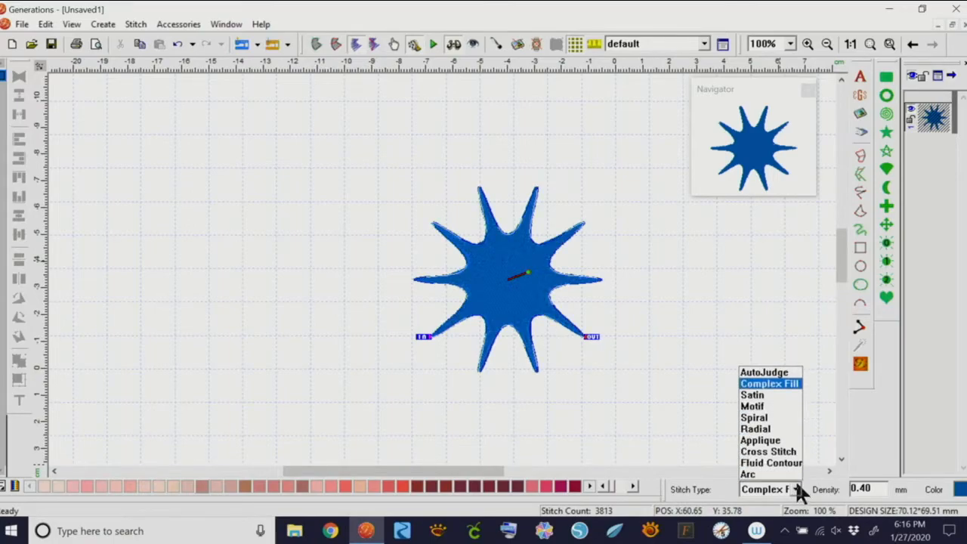
pyautogui.click(764, 418)
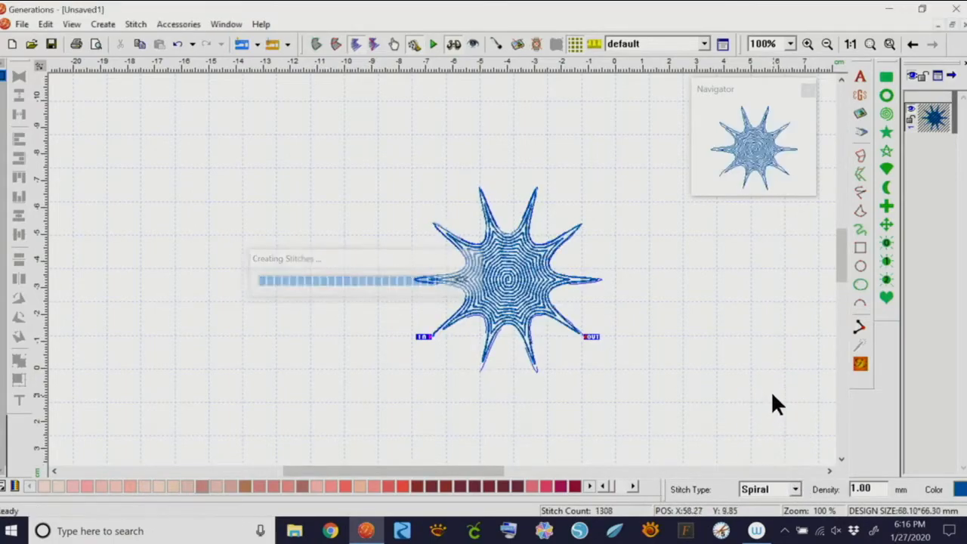
pyautogui.moveTo(529, 310); pyautogui.dragTo(446, 267)
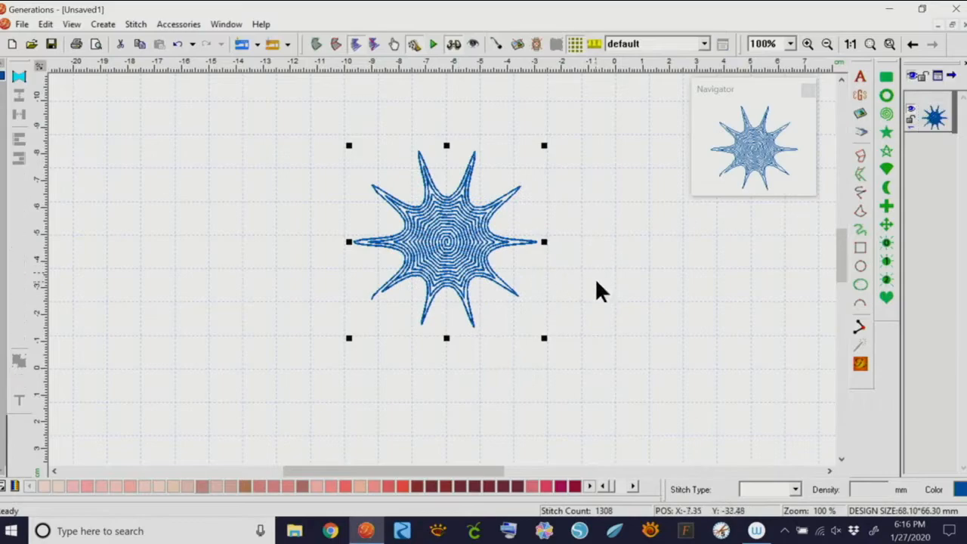
pyautogui.click(621, 289)
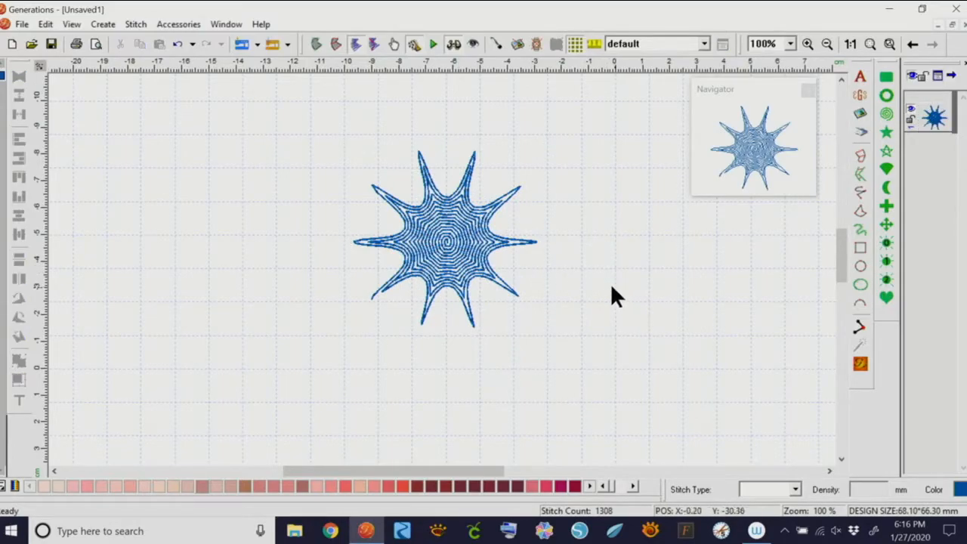
pyautogui.moveTo(456, 264); pyautogui.dragTo(308, 279)
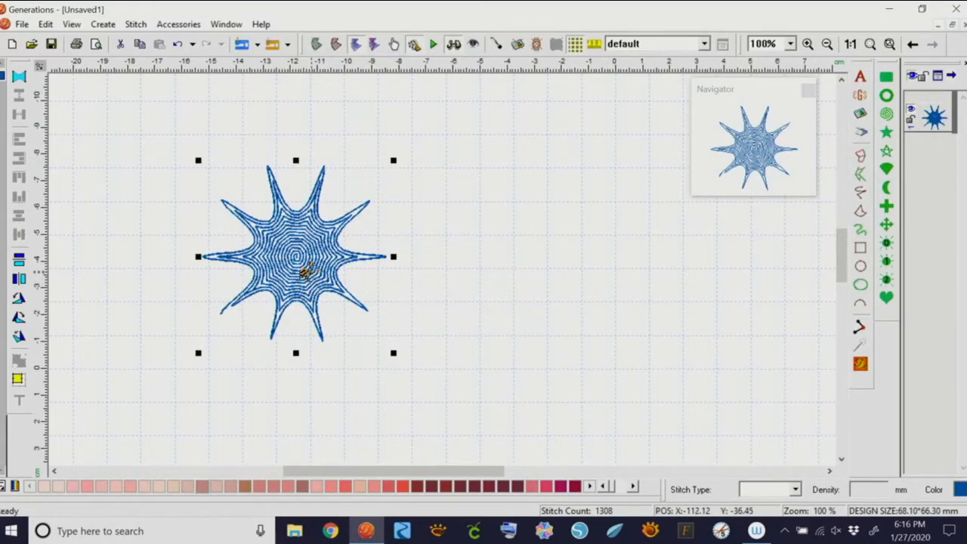
# Copy and paste the star to the right and change the copy's fill to Radial stitching
pyautogui.click(139, 43)
pyautogui.click(158, 43)
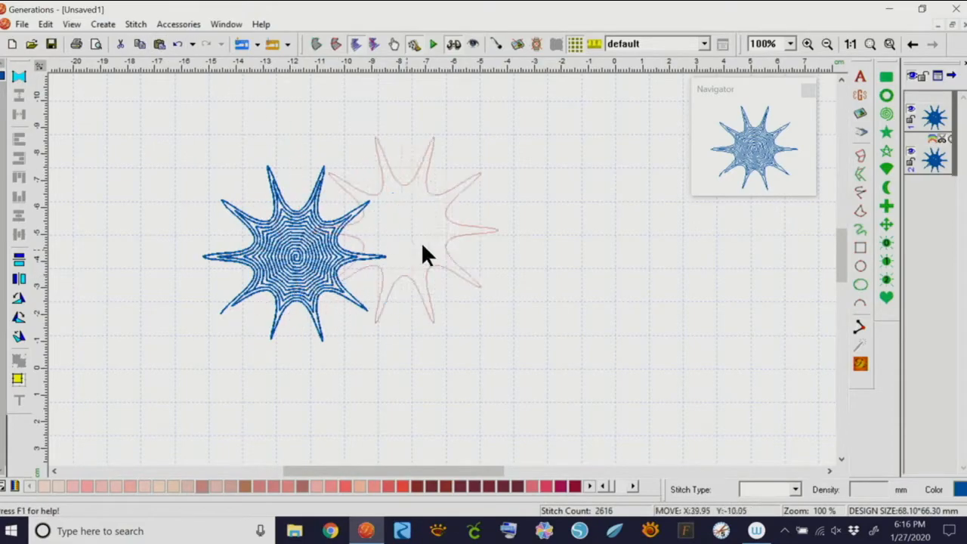
pyautogui.click(540, 247)
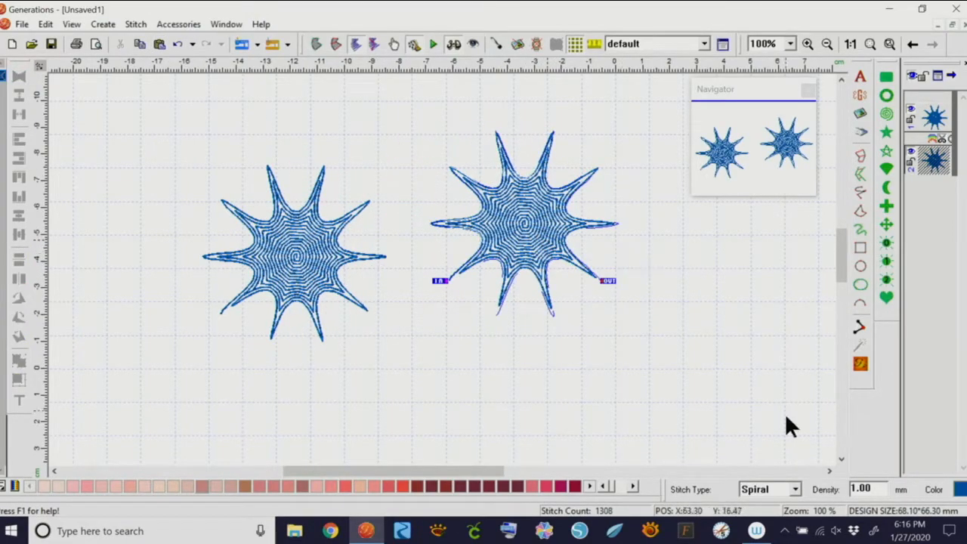
pyautogui.click(794, 489)
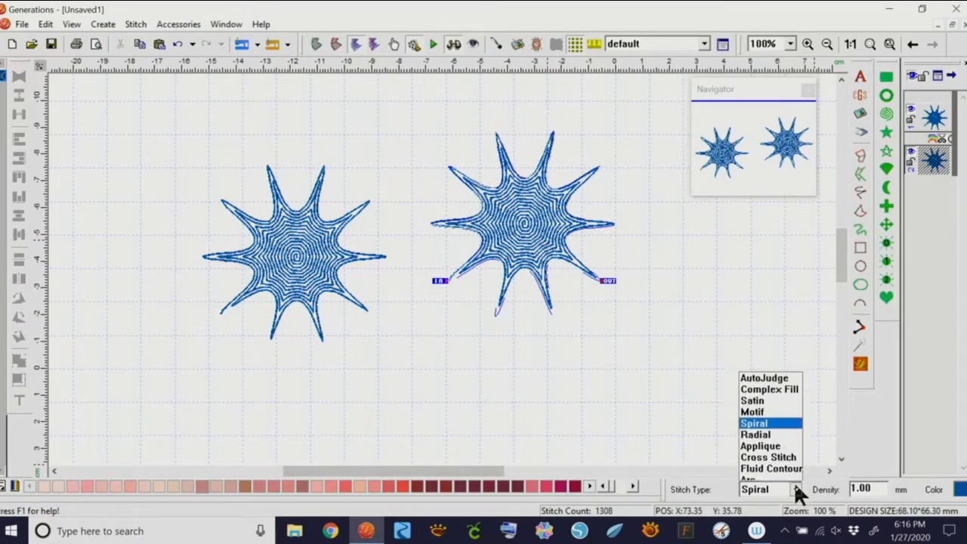
pyautogui.click(763, 428)
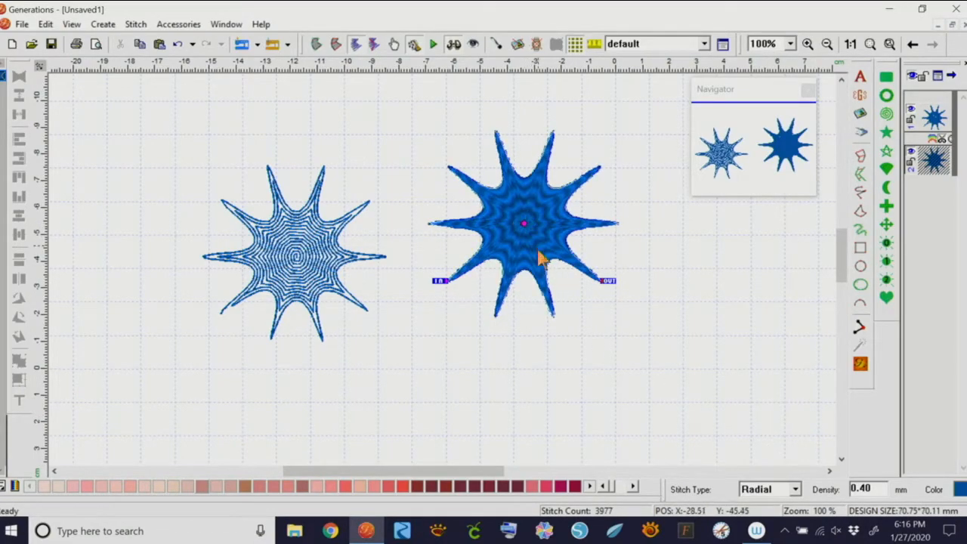
pyautogui.moveTo(524, 223); pyautogui.dragTo(531, 269)
pyautogui.moveTo(510, 355); pyautogui.dragTo(511, 355)
pyautogui.click(862, 363)
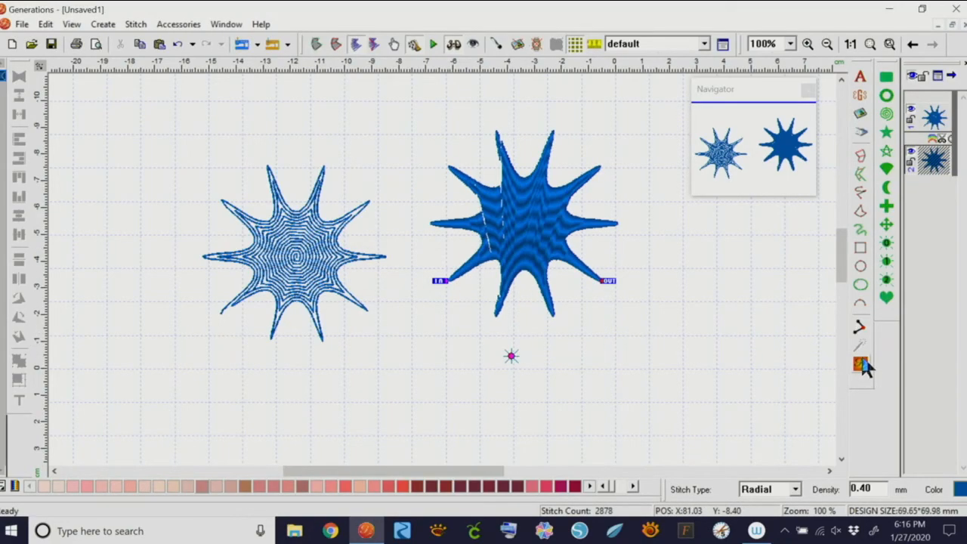
pyautogui.click(177, 42)
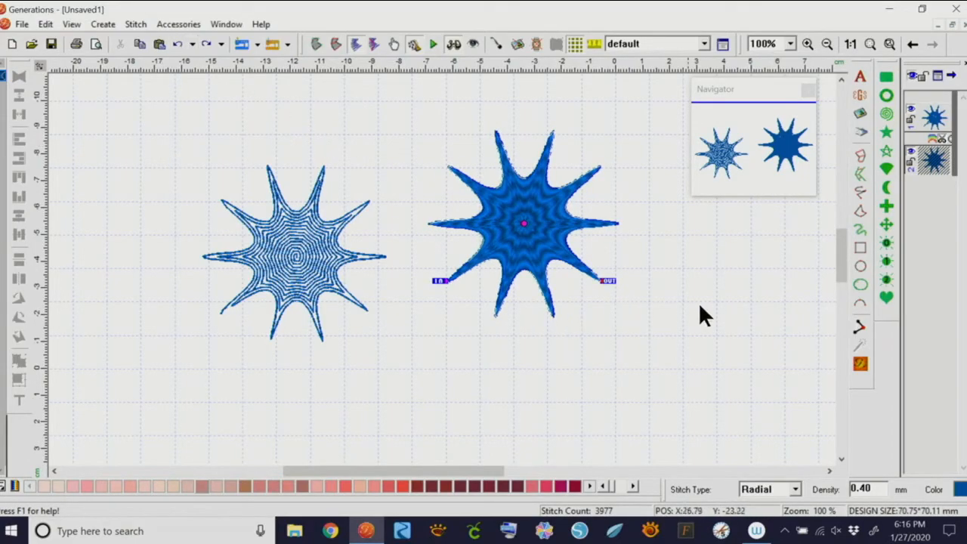
# Place a third star at lower right and switch its fill to Cross Stitch
pyautogui.moveTo(536, 251); pyautogui.dragTo(647, 319)
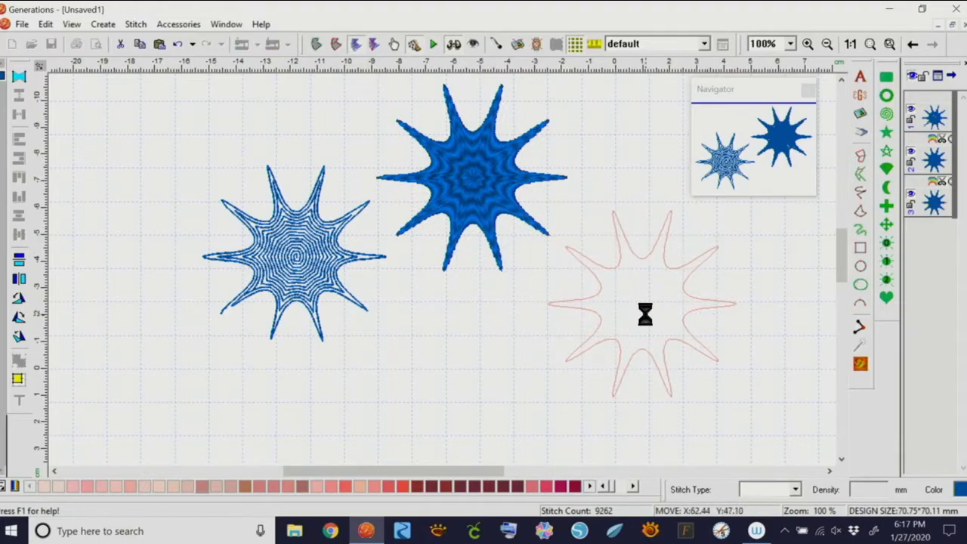
pyautogui.click(795, 489)
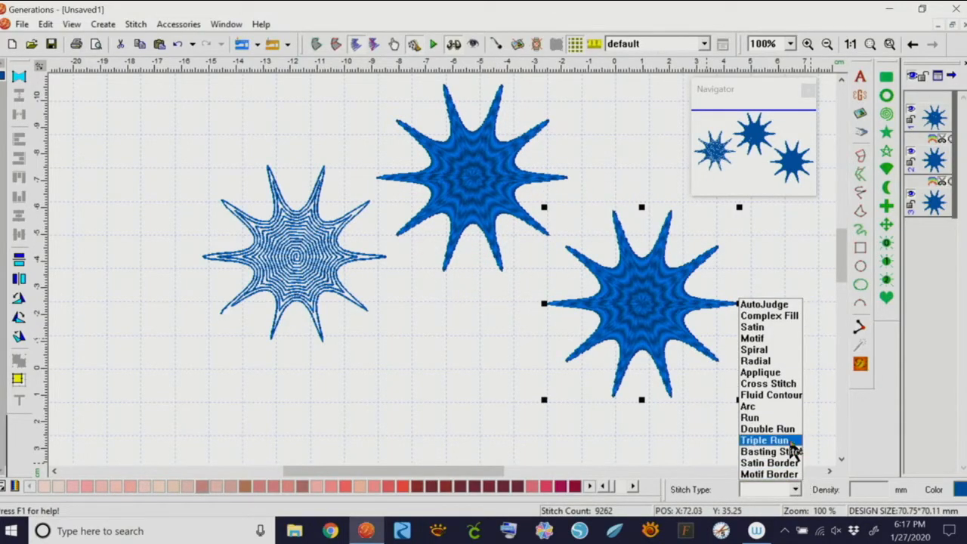
pyautogui.click(785, 383)
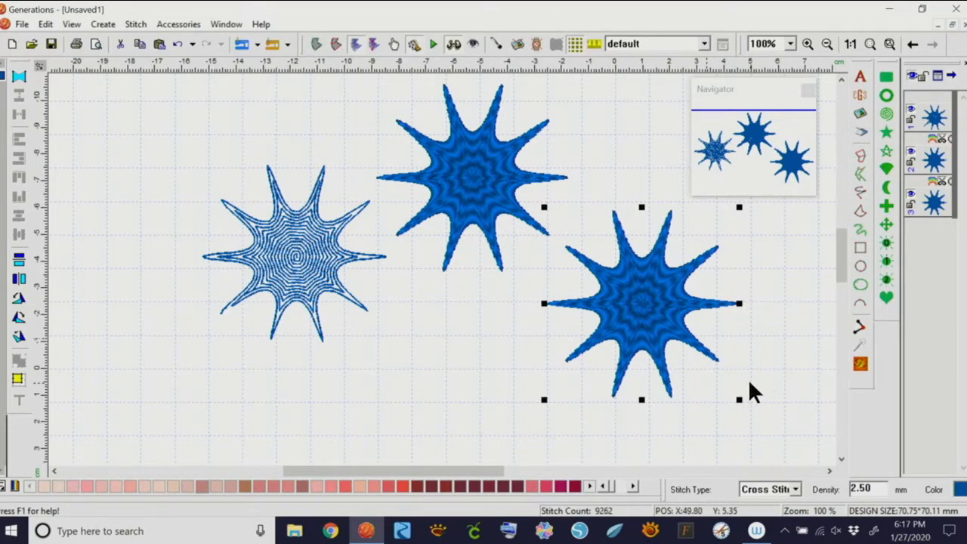
pyautogui.doubleClick(673, 307)
pyautogui.click(795, 490)
pyautogui.click(780, 456)
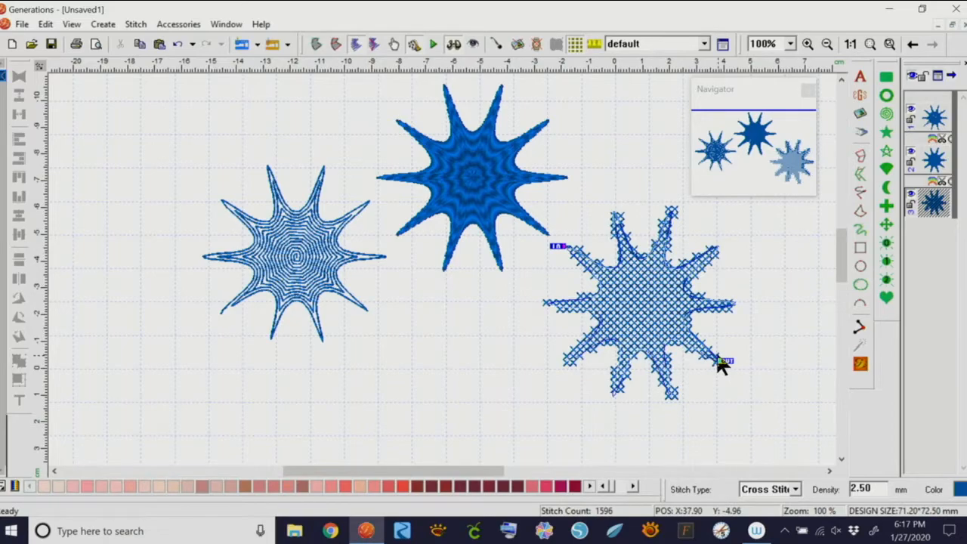
# In the cross stitch properties, edit the size and tick 45 degree, underlay and gradient border
pyautogui.doubleClick(647, 307)
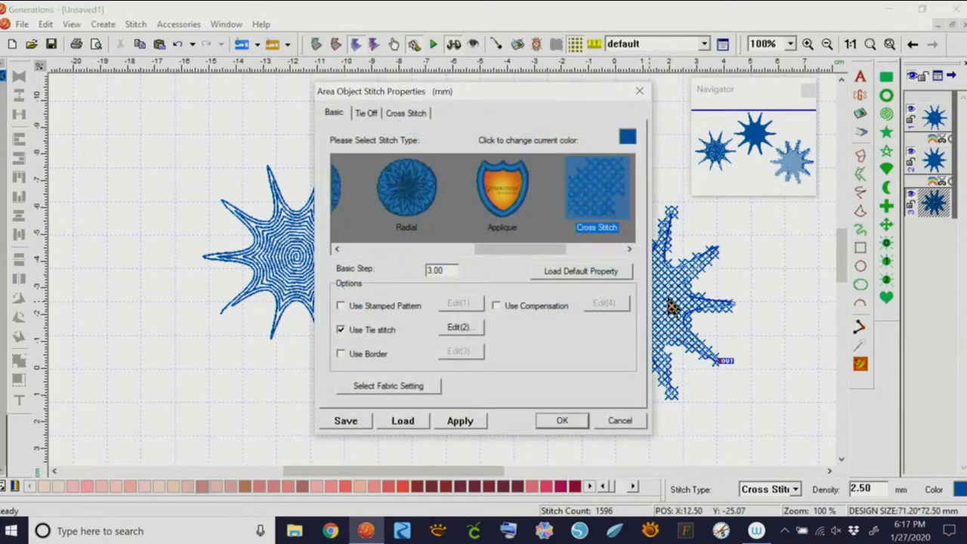
pyautogui.click(398, 112)
pyautogui.click(401, 150)
pyautogui.moveTo(400, 150); pyautogui.dragTo(367, 156)
pyautogui.write('1')
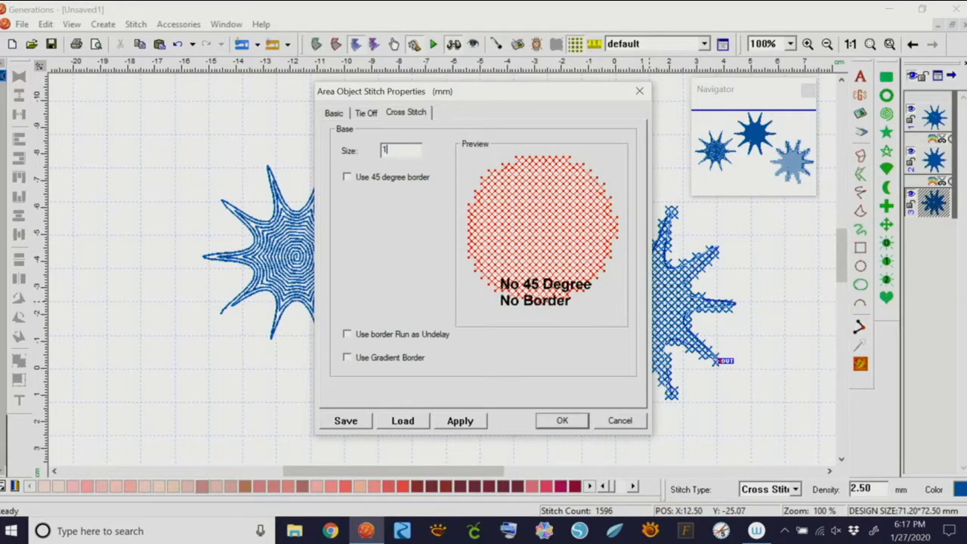
pyautogui.click(347, 175)
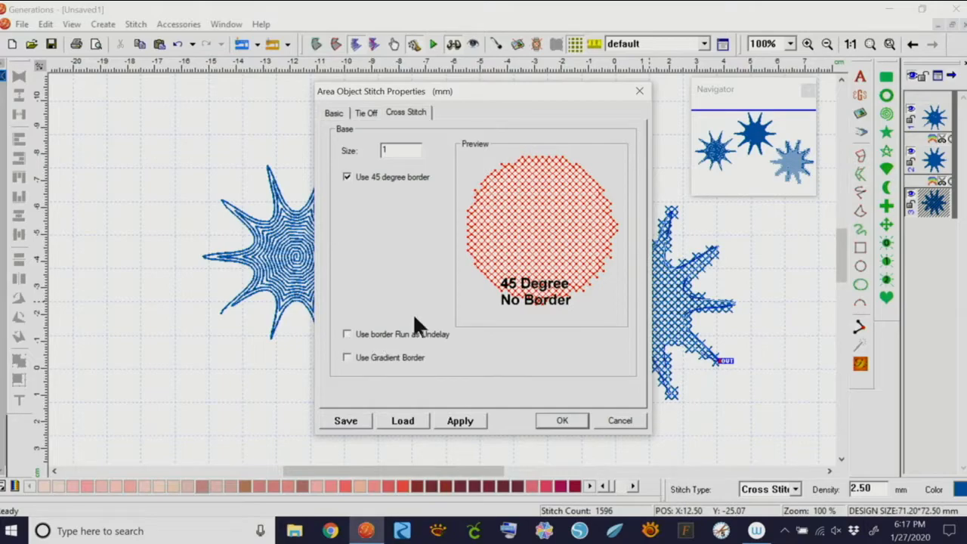
pyautogui.click(346, 334)
pyautogui.click(346, 357)
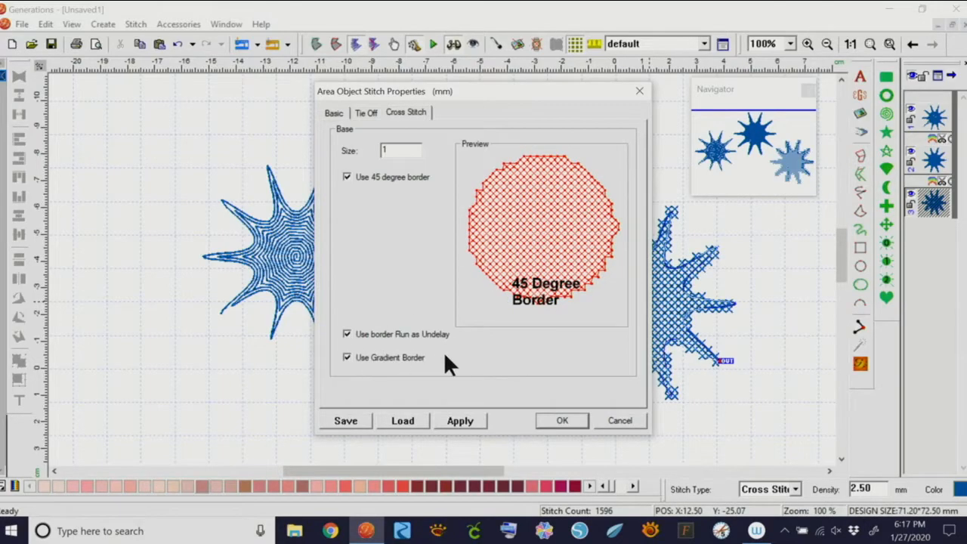
pyautogui.click(584, 417)
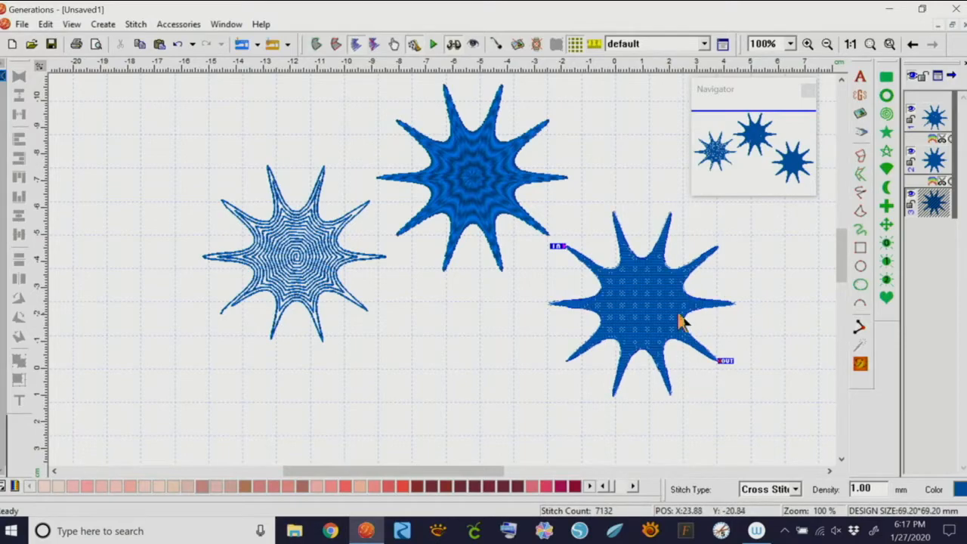
# Move the cross-stitch star down-left and set its cross-stitch size to 2
pyautogui.moveTo(651, 323); pyautogui.dragTo(626, 334)
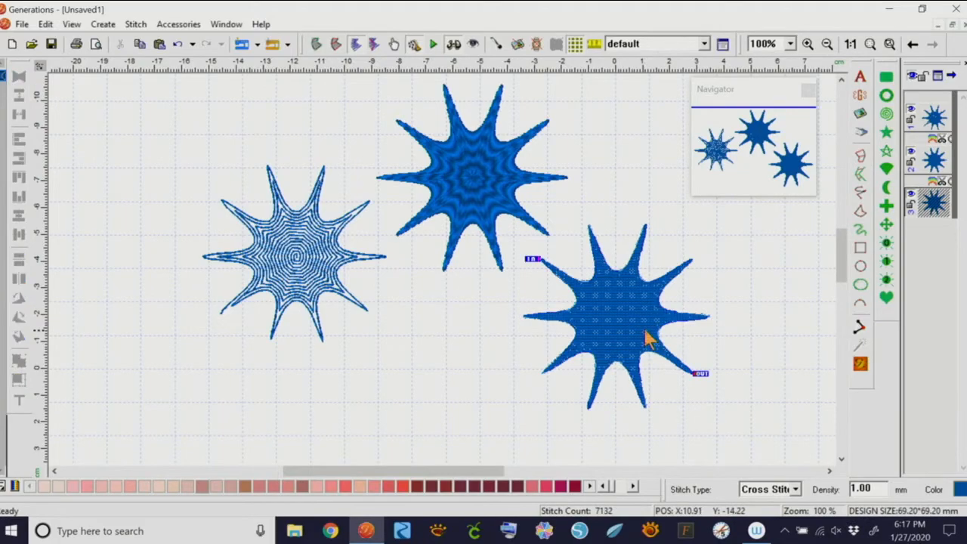
pyautogui.doubleClick(619, 313)
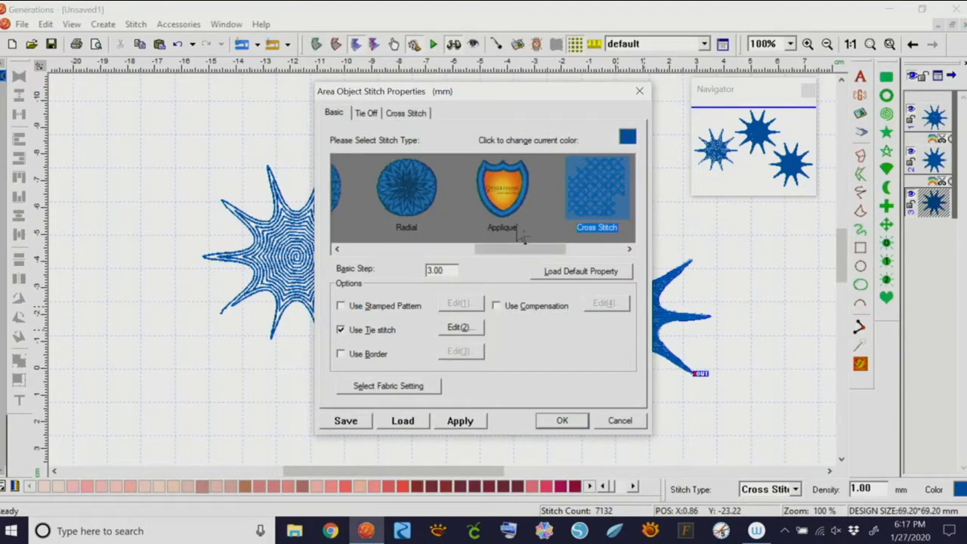
pyautogui.click(416, 112)
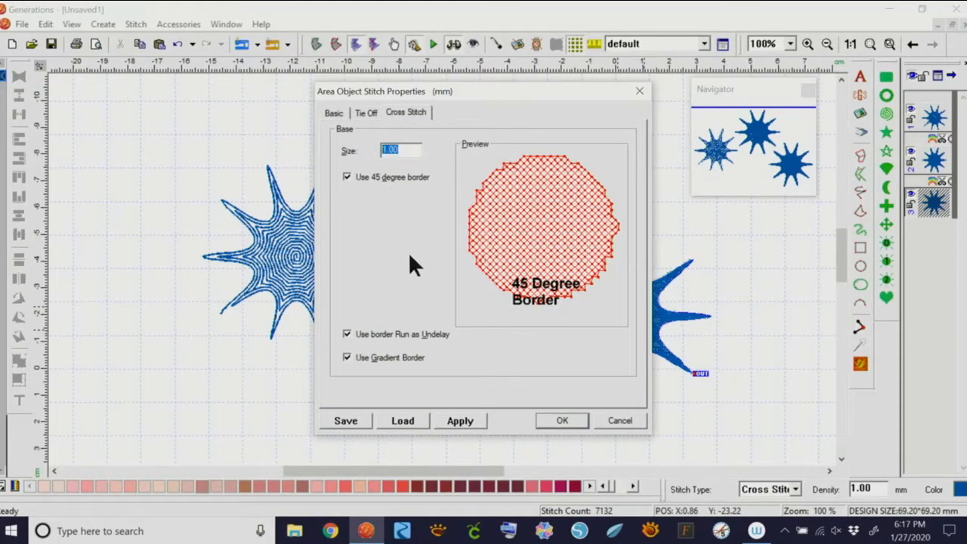
pyautogui.write('2')
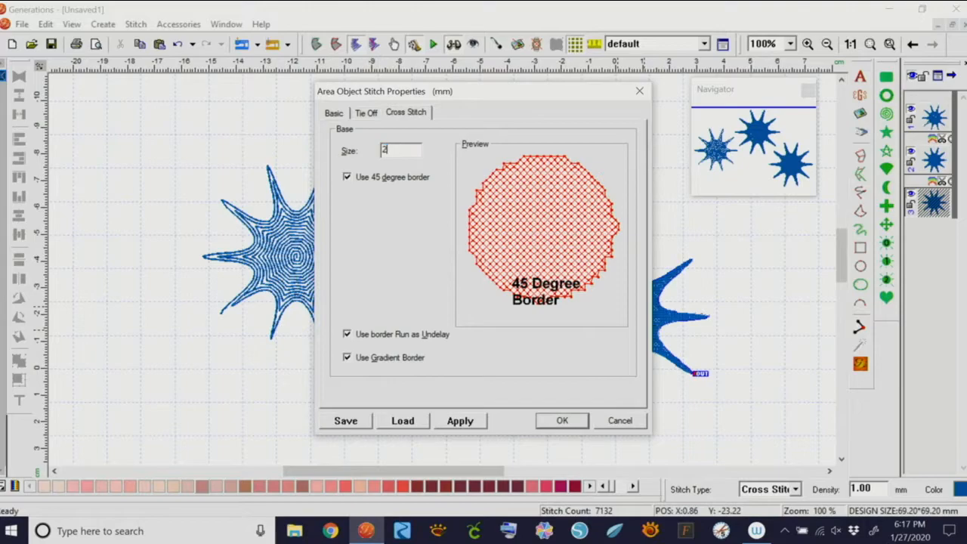
pyautogui.click(566, 416)
pyautogui.click(753, 325)
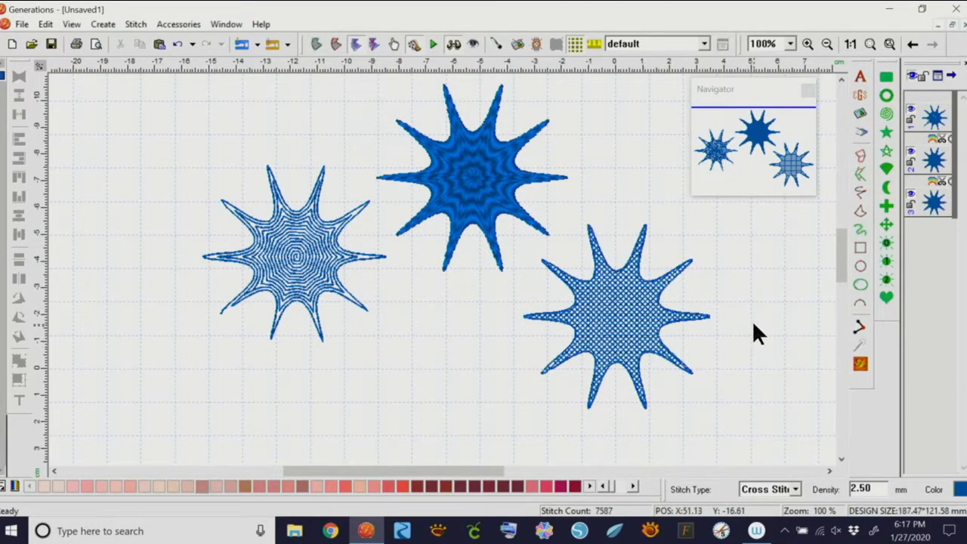
# Line the three ten-point stars up in a horizontal row, then select and delete them all
pyautogui.moveTo(612, 325); pyautogui.dragTo(557, 332)
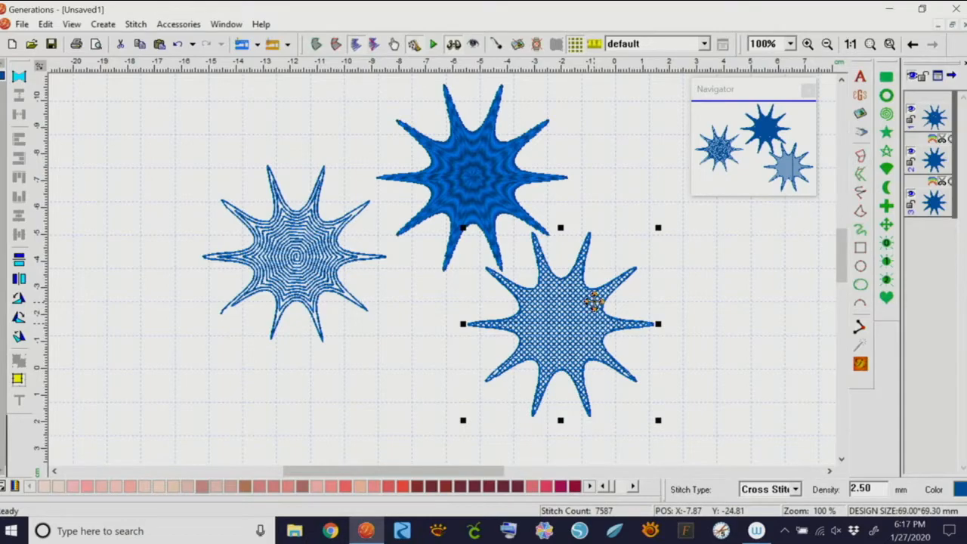
pyautogui.moveTo(312, 274); pyautogui.dragTo(174, 210)
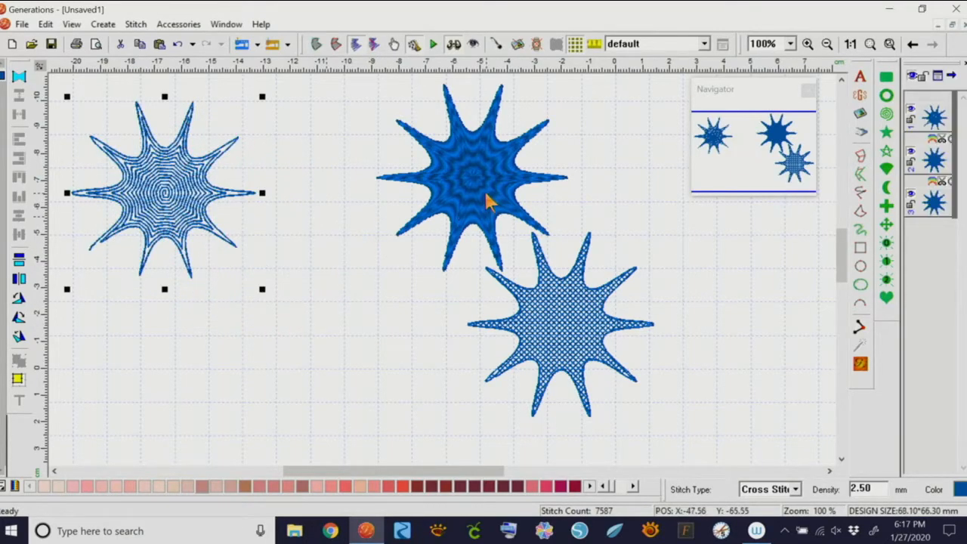
pyautogui.moveTo(488, 201); pyautogui.dragTo(356, 218)
pyautogui.moveTo(549, 282); pyautogui.dragTo(515, 163)
pyautogui.moveTo(59, 85); pyautogui.dragTo(634, 314)
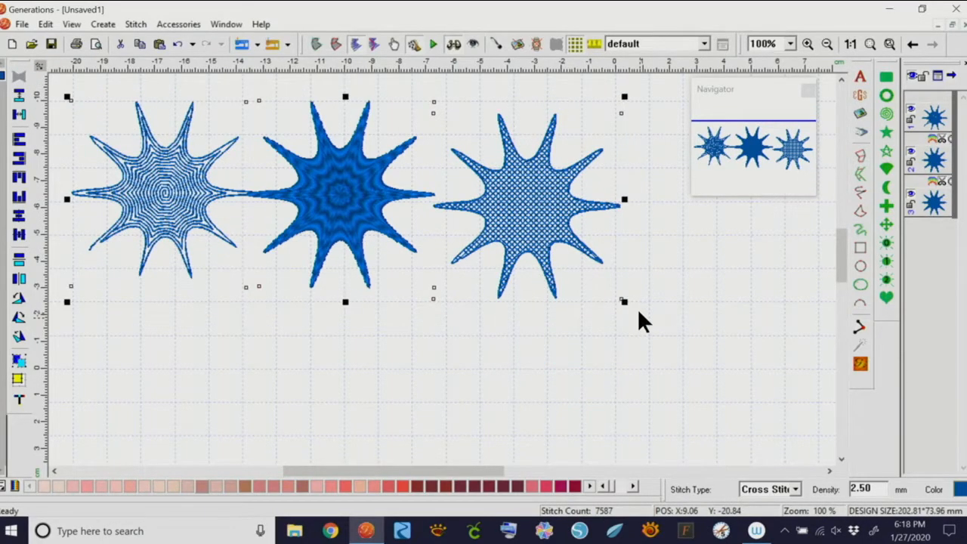
pyautogui.press('Delete')
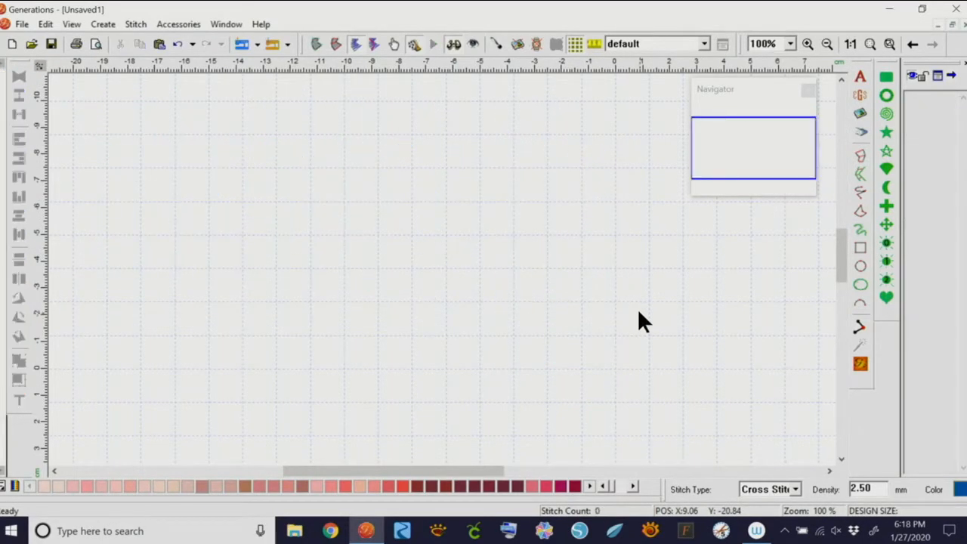
# Draw a preset heart, drag its handles into a peaked winged ornament, and stitch it
pyautogui.click(885, 299)
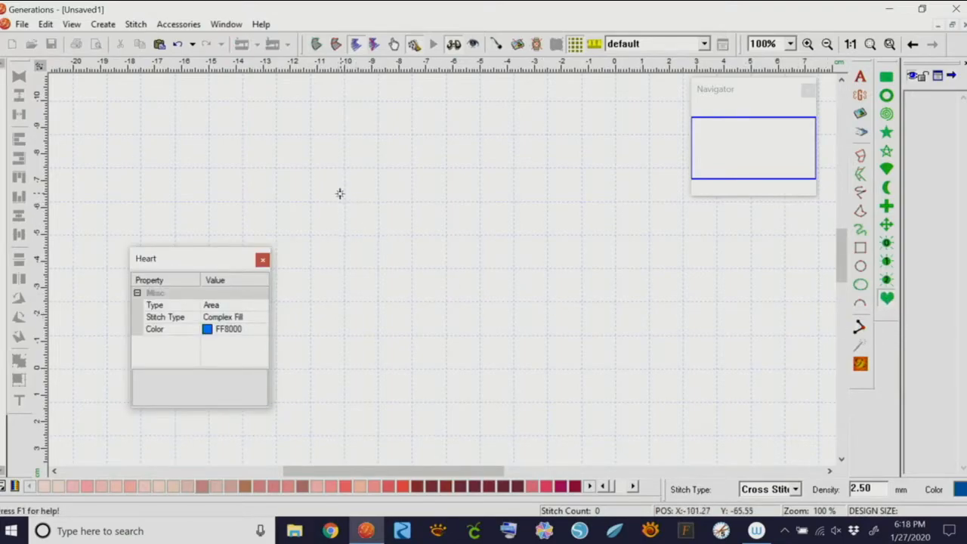
pyautogui.moveTo(341, 180); pyautogui.dragTo(579, 391)
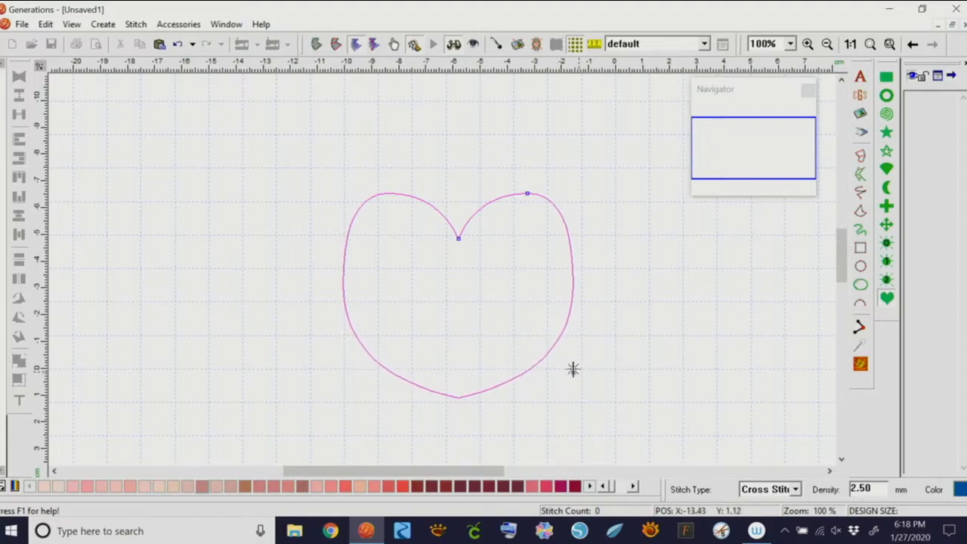
pyautogui.click(496, 326)
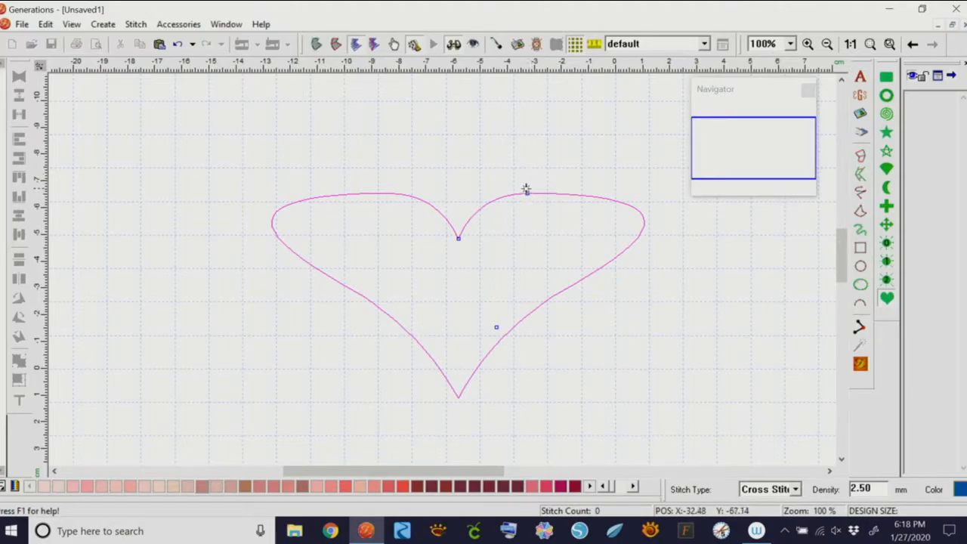
pyautogui.moveTo(526, 194); pyautogui.dragTo(457, 171)
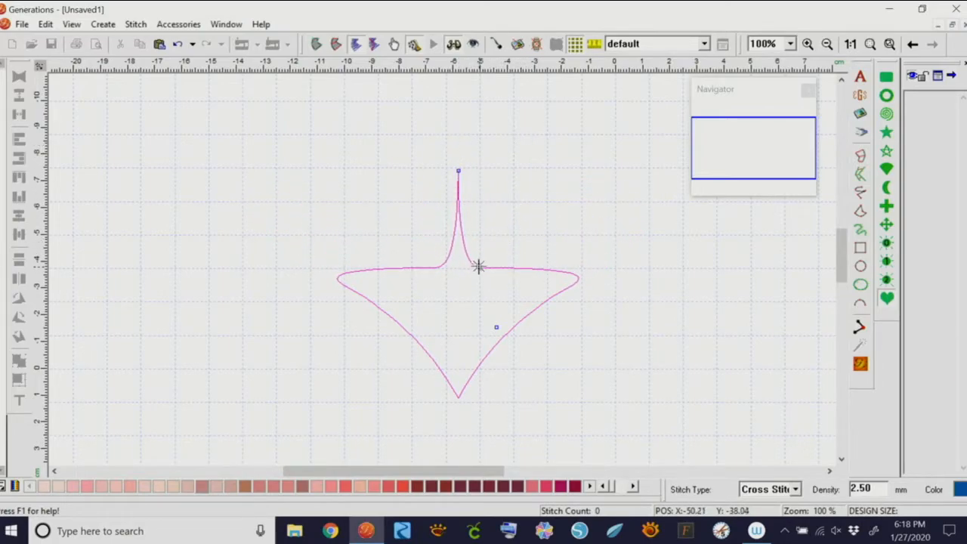
pyautogui.moveTo(478, 267); pyautogui.dragTo(530, 207)
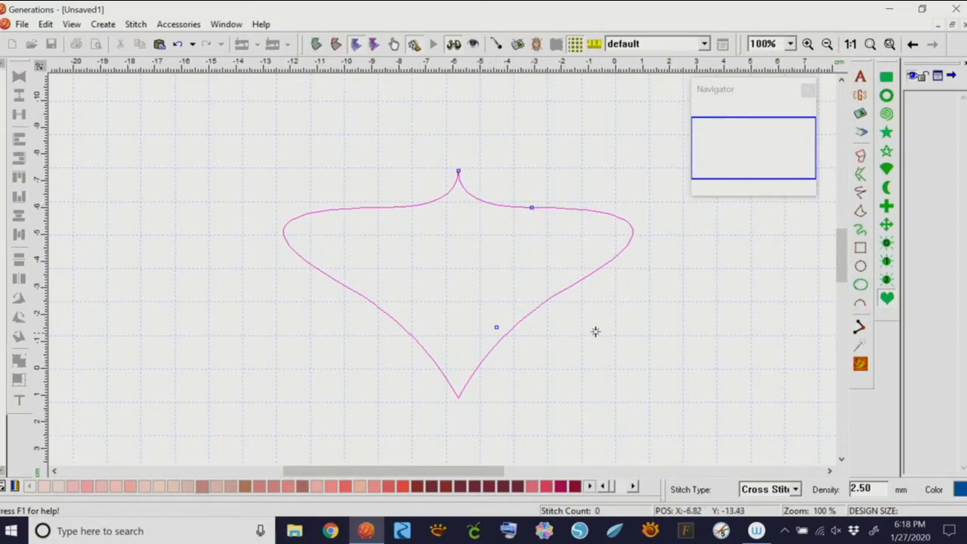
pyautogui.press('Return')
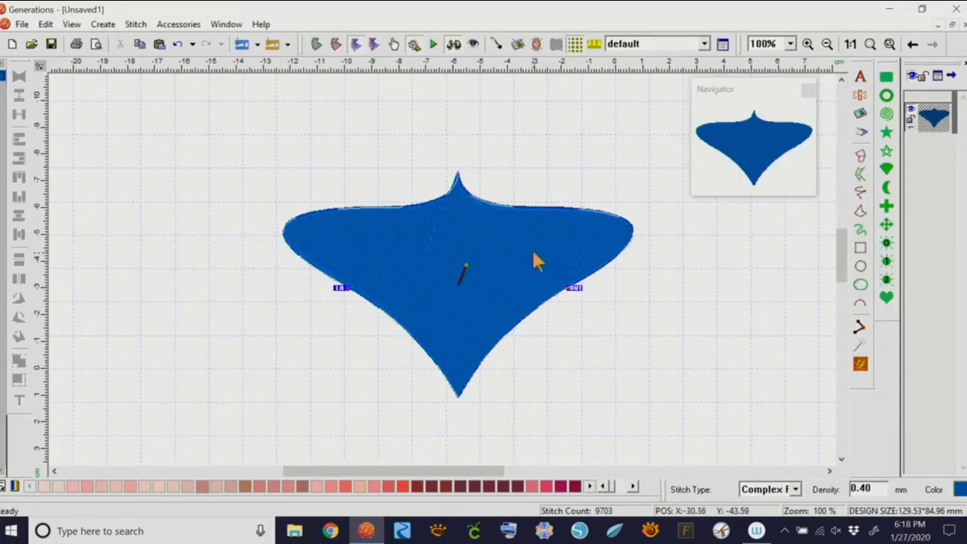
# Shrink and reposition the ornament, then turn its stitch direction horizontal and regenerate the stitches
pyautogui.click(638, 205)
pyautogui.moveTo(637, 166); pyautogui.dragTo(537, 229)
pyautogui.moveTo(448, 299); pyautogui.dragTo(474, 238)
pyautogui.click(859, 365)
pyautogui.click(438, 237)
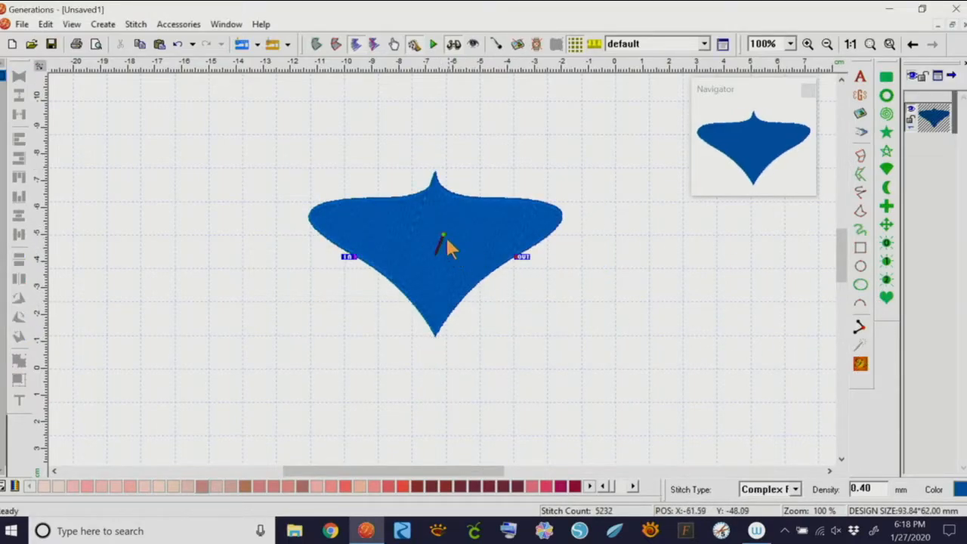
pyautogui.moveTo(443, 235); pyautogui.dragTo(457, 255)
pyautogui.click(861, 366)
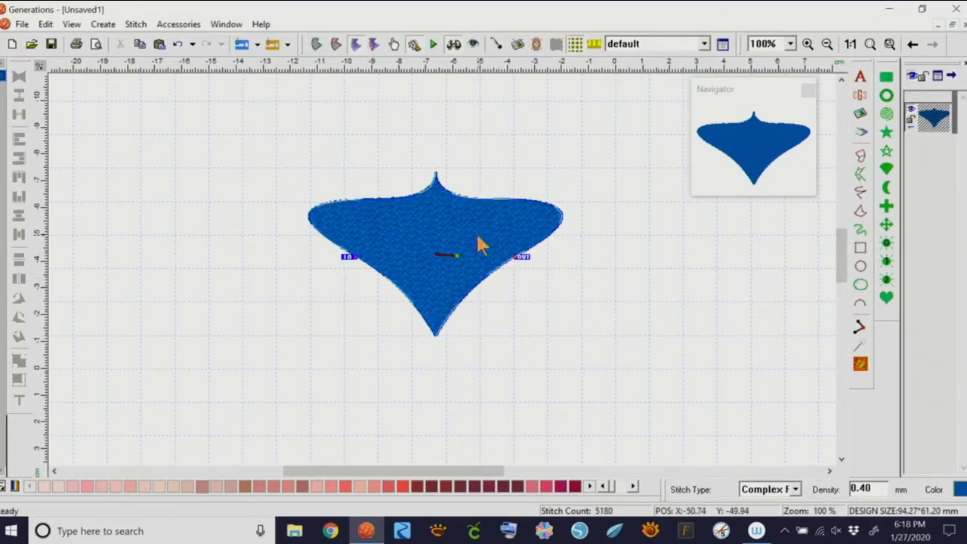
pyautogui.click(552, 204)
pyautogui.click(463, 237)
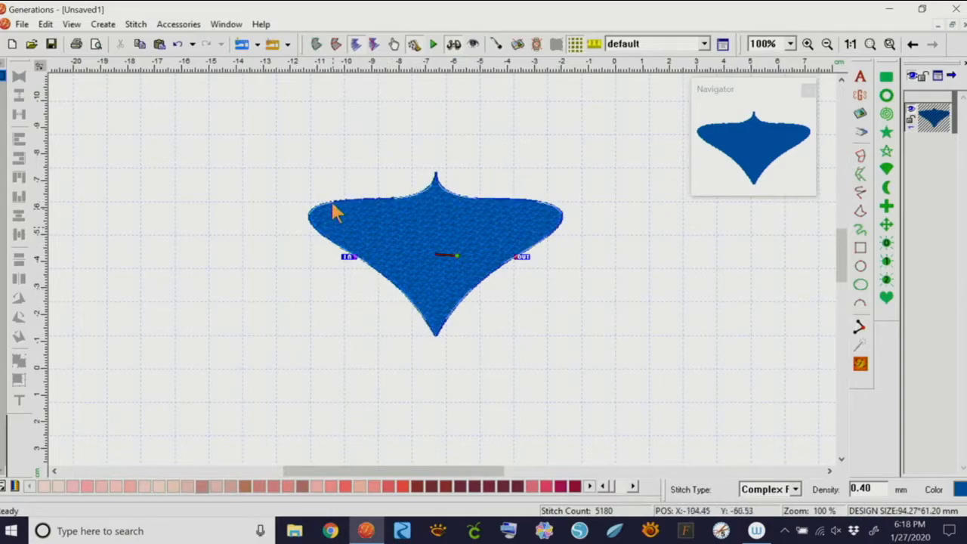
# Apply the MAR00012 pattern to the ornament's Complex Fill in Area Object Stitch Properties
pyautogui.rightClick(592, 181)
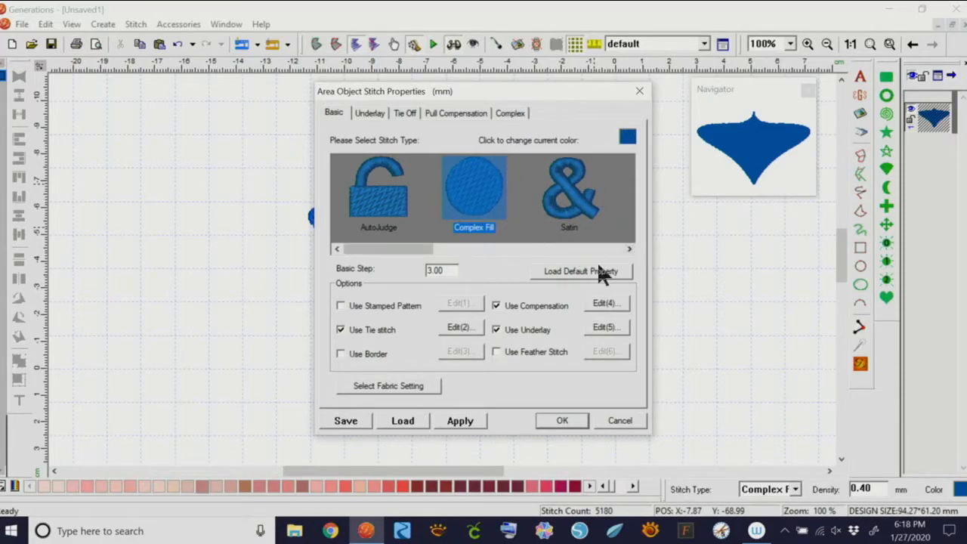
pyautogui.moveTo(429, 249)
pyautogui.mouseDown()
pyautogui.moveTo(544, 252)
pyautogui.moveTo(439, 253)
pyautogui.mouseUp()
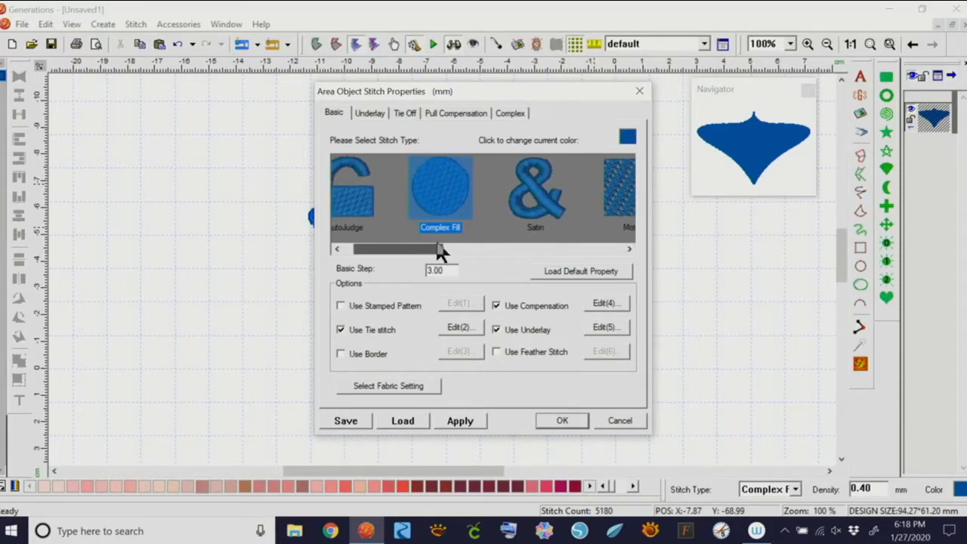
pyautogui.click(511, 114)
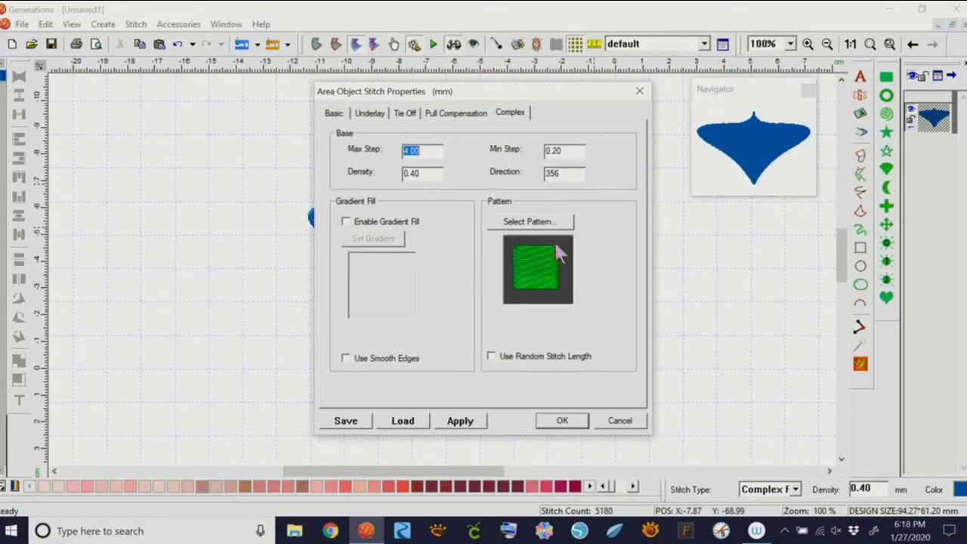
pyautogui.press('Tab')
pyautogui.moveTo(570, 175); pyautogui.dragTo(542, 176)
pyautogui.click(550, 222)
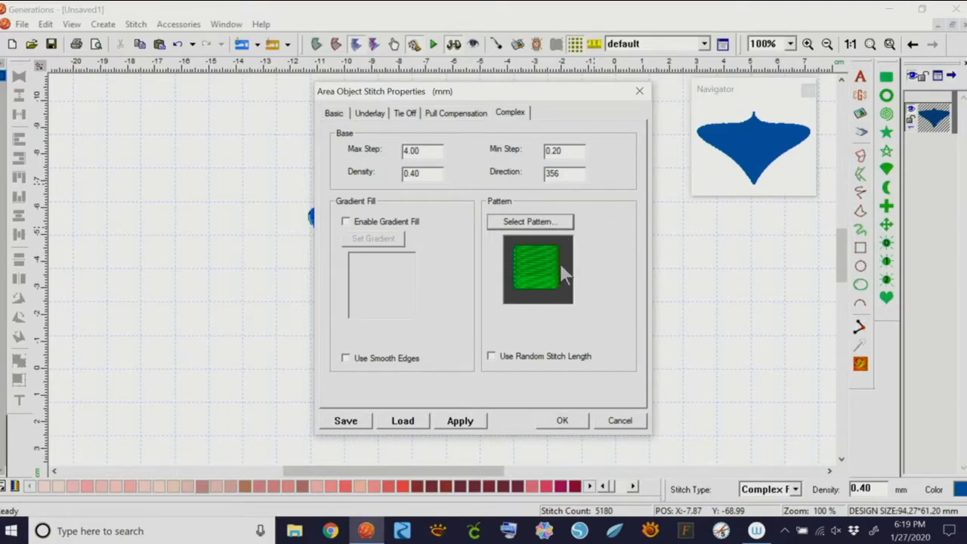
pyautogui.click(565, 224)
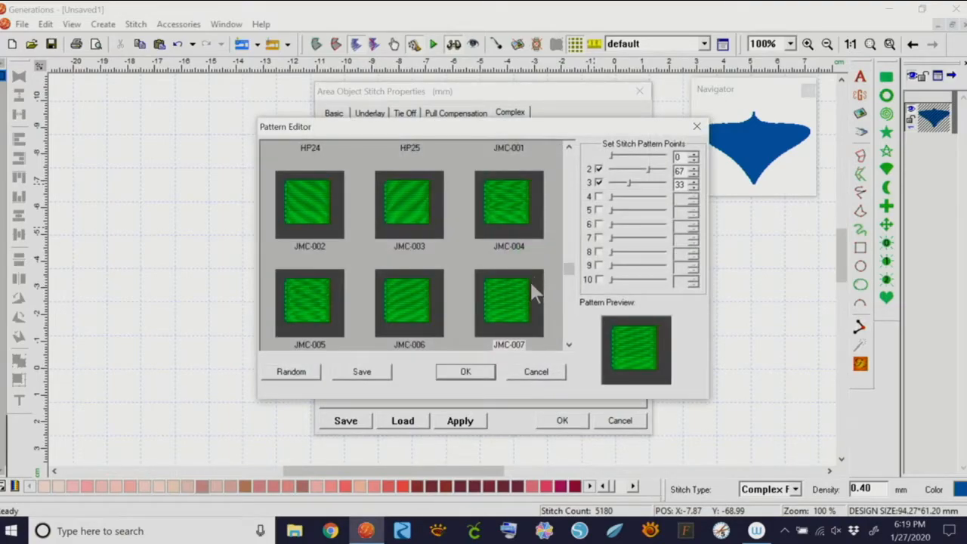
pyautogui.moveTo(570, 273); pyautogui.dragTo(571, 295)
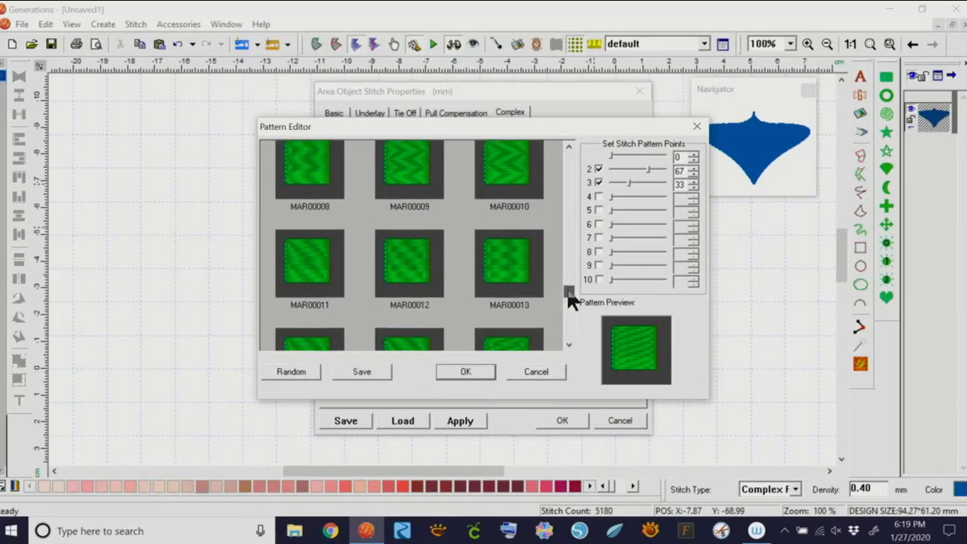
pyautogui.click(414, 247)
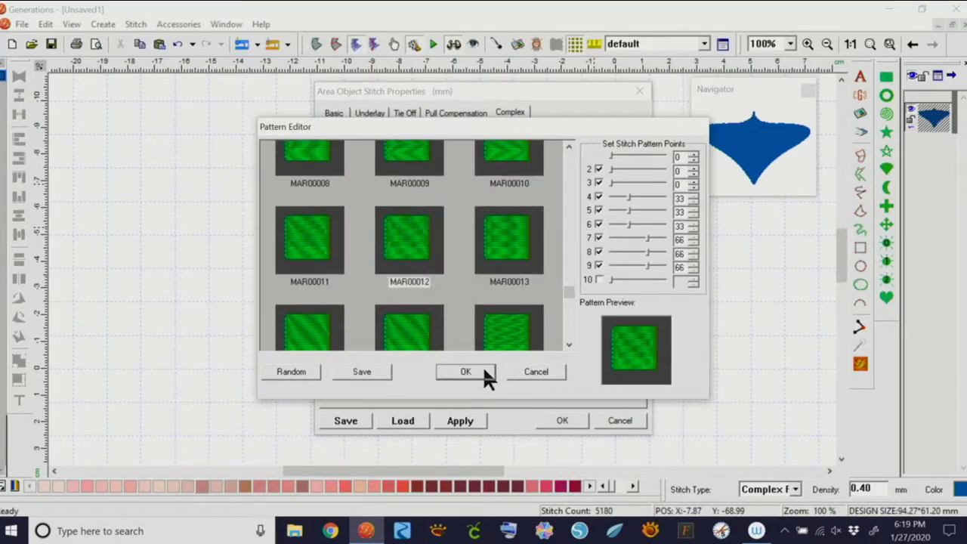
pyautogui.click(481, 370)
pyautogui.click(559, 418)
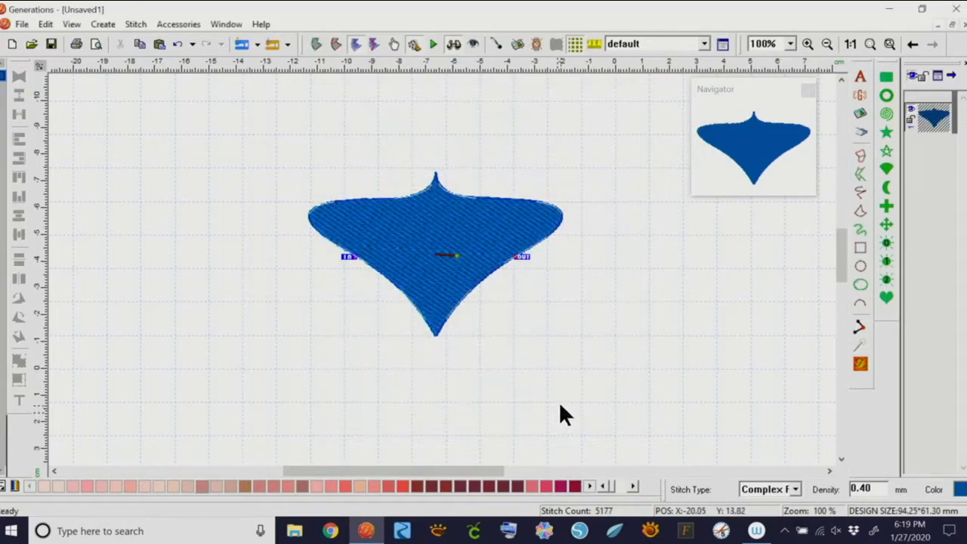
# Reselect the ornament, show it as an outline and bring up its shape editing options
pyautogui.click(561, 306)
pyautogui.click(355, 234)
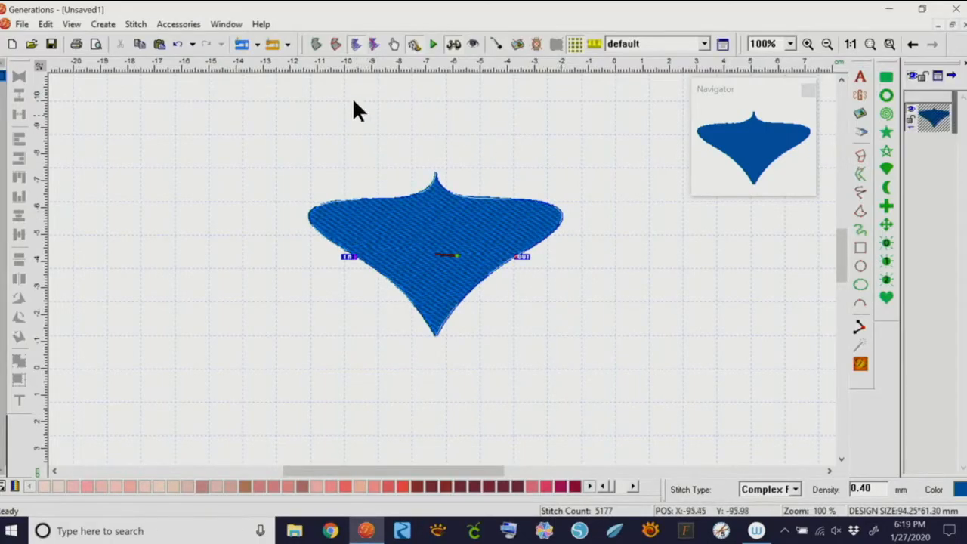
pyautogui.click(316, 44)
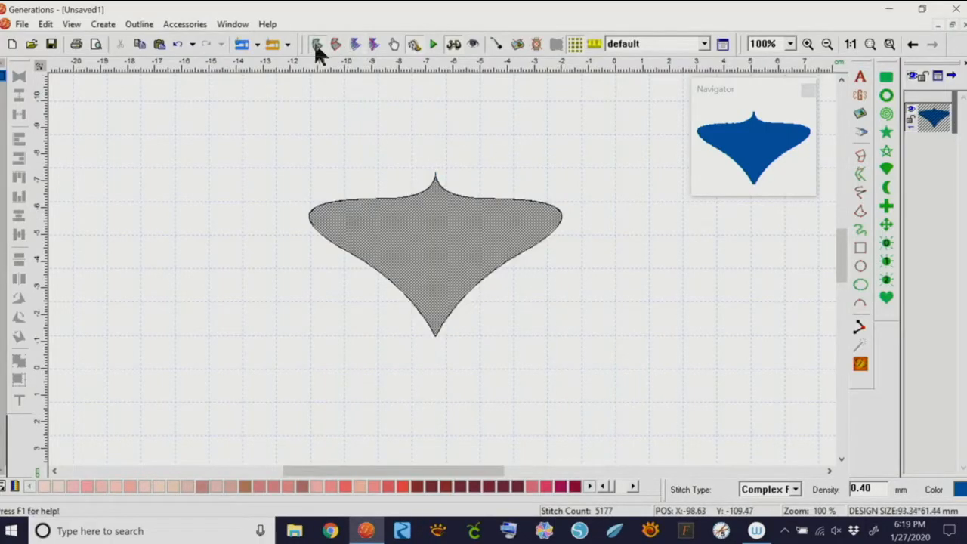
pyautogui.rightClick(443, 246)
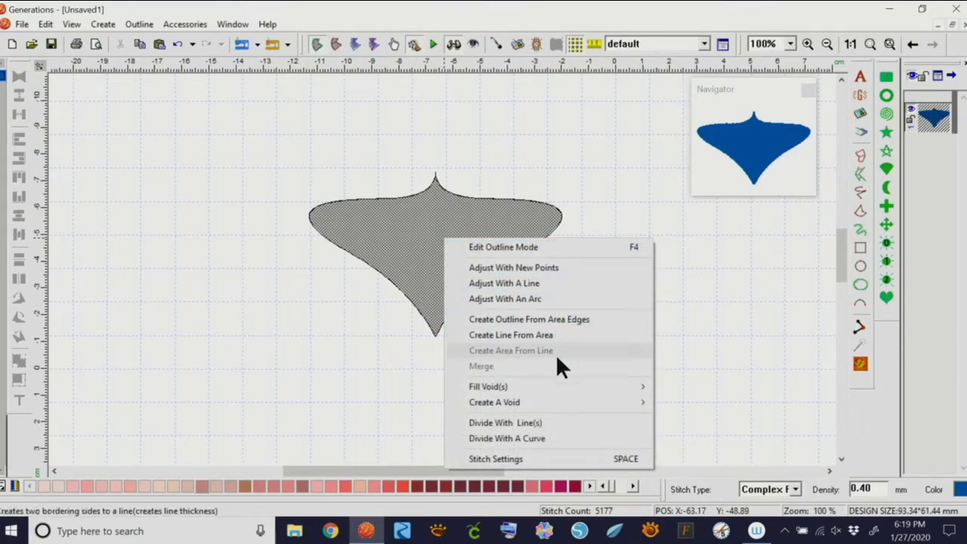
pyautogui.click(525, 422)
pyautogui.click(369, 313)
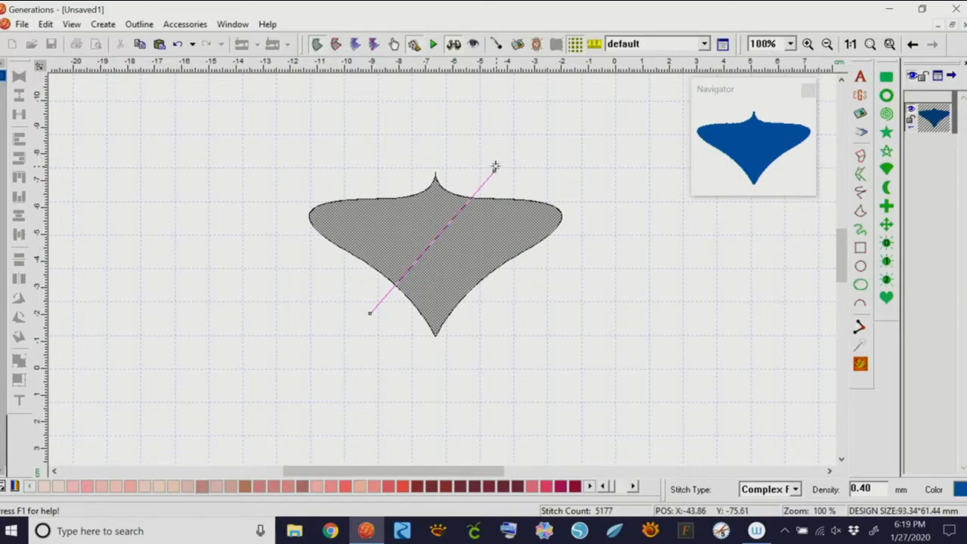
pyautogui.click(493, 169)
pyautogui.click(860, 363)
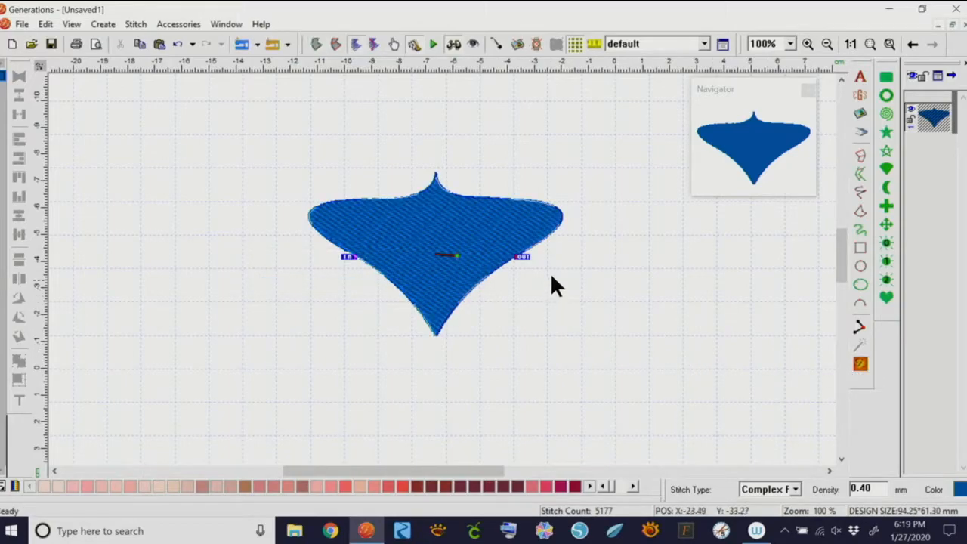
pyautogui.click(317, 44)
pyautogui.rightClick(429, 241)
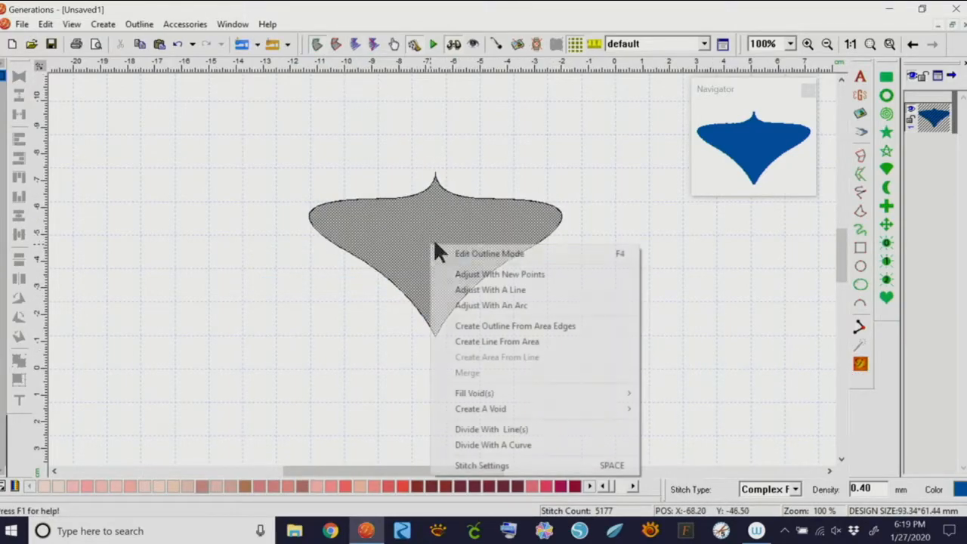
pyautogui.click(488, 423)
pyautogui.click(383, 300)
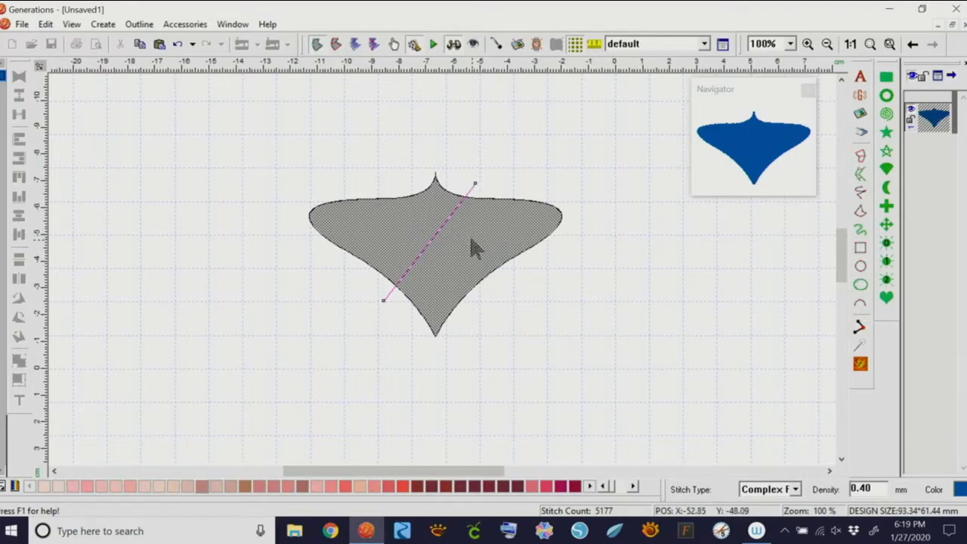
pyautogui.click(859, 363)
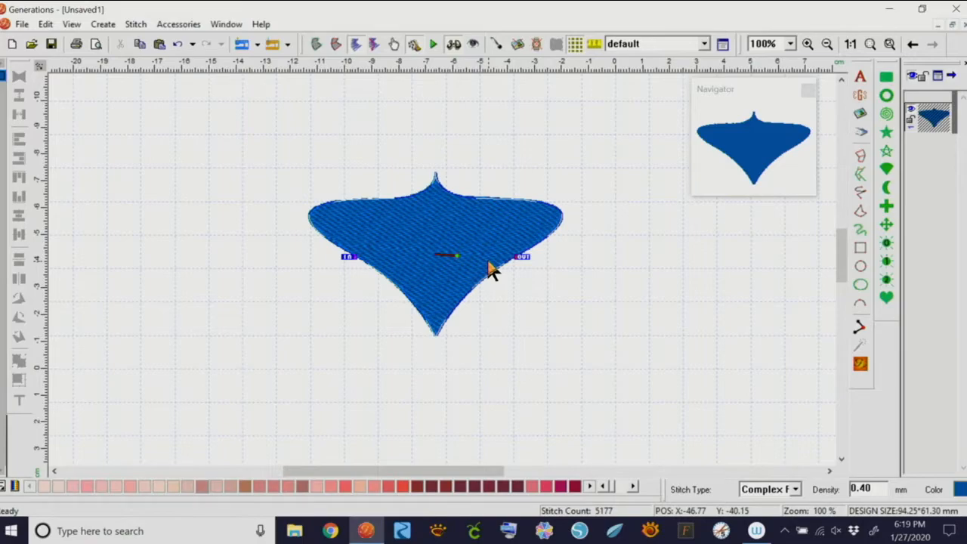
# Delete the ornament and draw three preset suns across the top of the canvas
pyautogui.press('Delete')
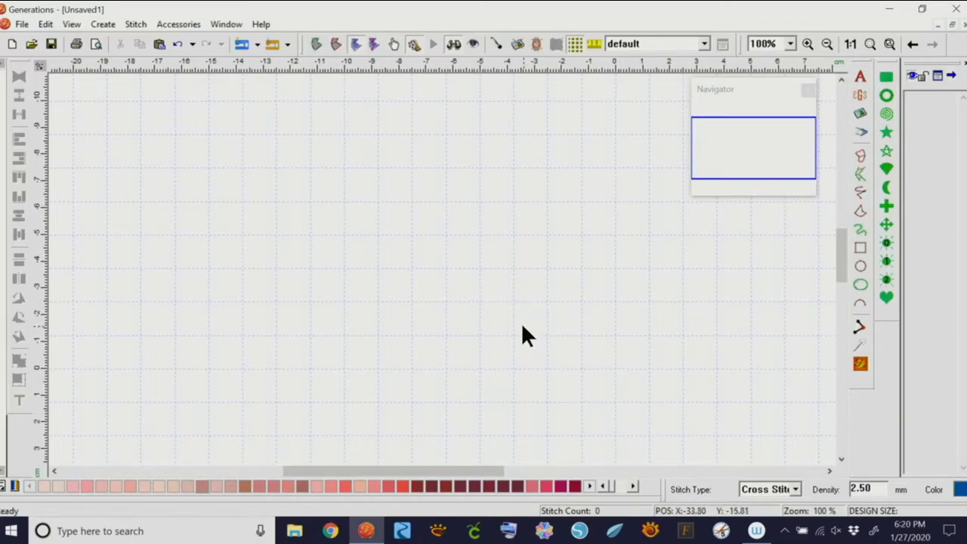
pyautogui.click(886, 261)
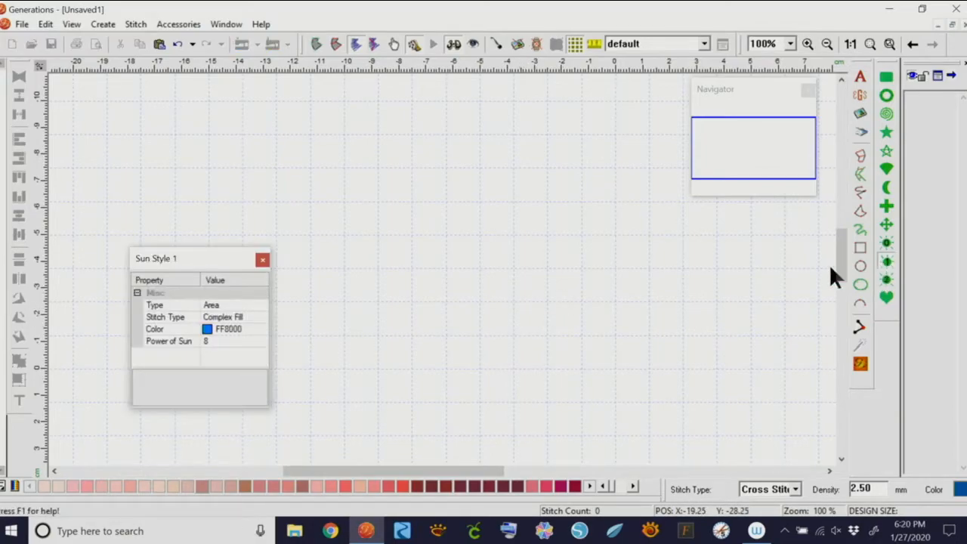
pyautogui.moveTo(113, 110); pyautogui.dragTo(198, 195)
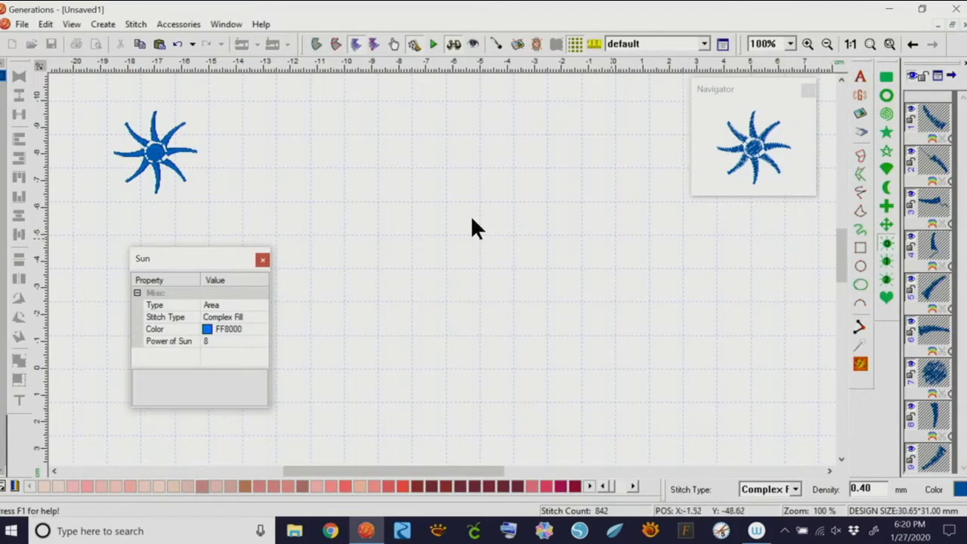
pyautogui.moveTo(238, 118); pyautogui.dragTo(306, 193)
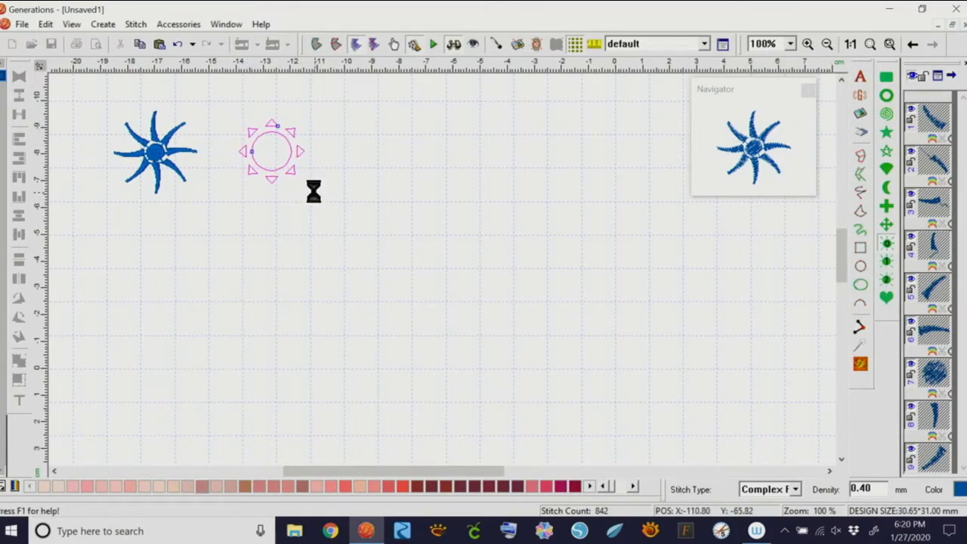
pyautogui.moveTo(349, 111); pyautogui.dragTo(437, 205)
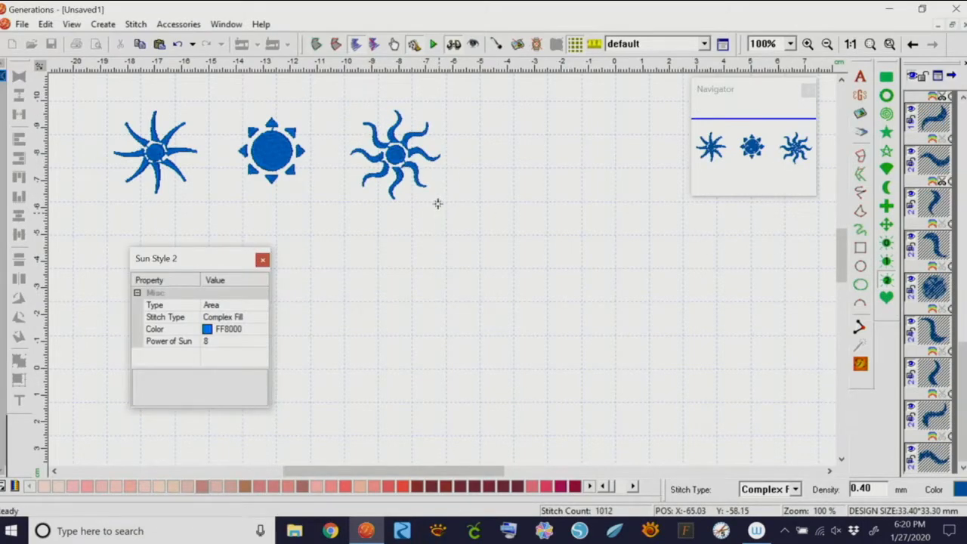
# Draw a heart, a cross arrow, a plain cross and a crescent moon beside the suns
pyautogui.click(886, 297)
pyautogui.moveTo(489, 124); pyautogui.dragTo(576, 219)
pyautogui.click(886, 224)
pyautogui.moveTo(625, 145); pyautogui.dragTo(715, 234)
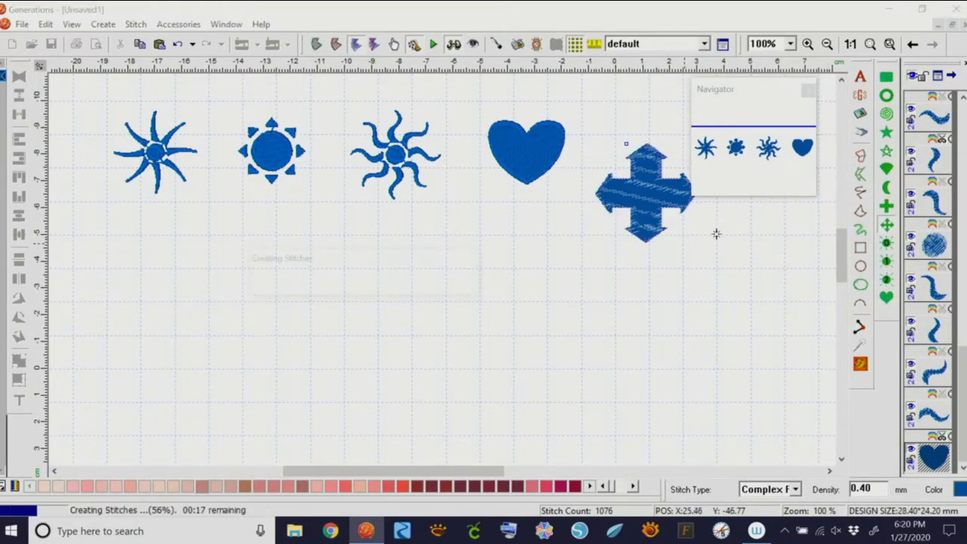
pyautogui.click(886, 207)
pyautogui.moveTo(433, 214); pyautogui.dragTo(513, 289)
pyautogui.click(885, 188)
pyautogui.moveTo(577, 257); pyautogui.dragTo(659, 358)
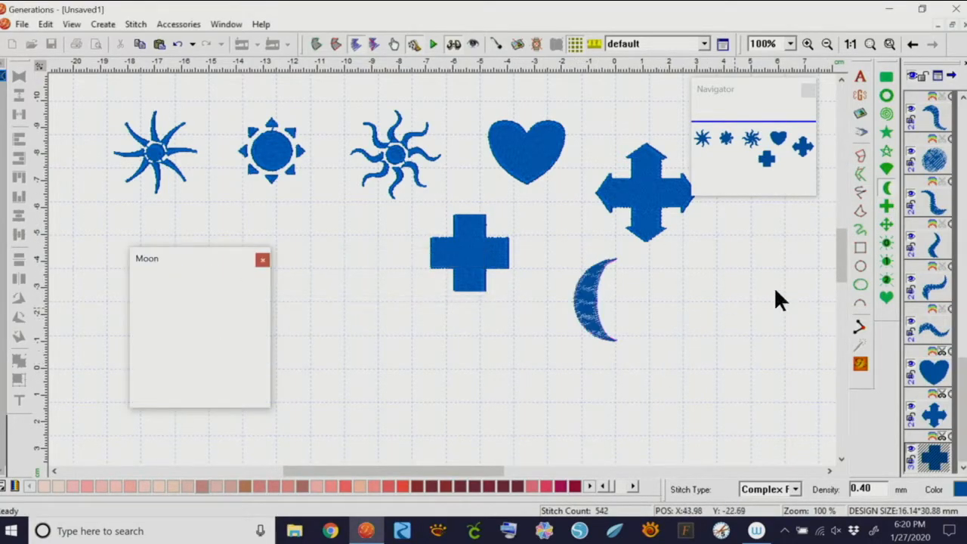
# Draw a pie sector, an outlined star, a filled star and a spiral at the left
pyautogui.click(885, 169)
pyautogui.moveTo(307, 234); pyautogui.dragTo(408, 345)
pyautogui.click(886, 151)
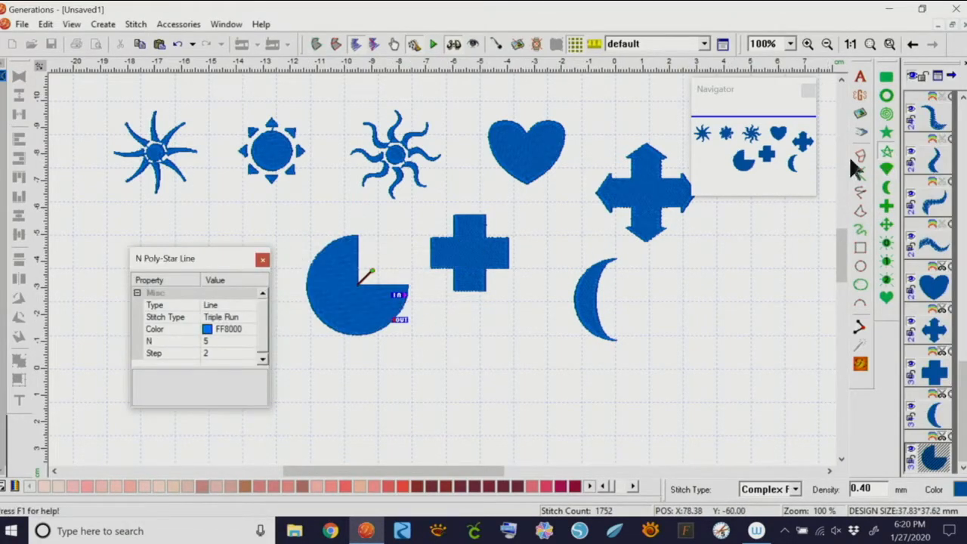
pyautogui.moveTo(438, 332); pyautogui.dragTo(522, 420)
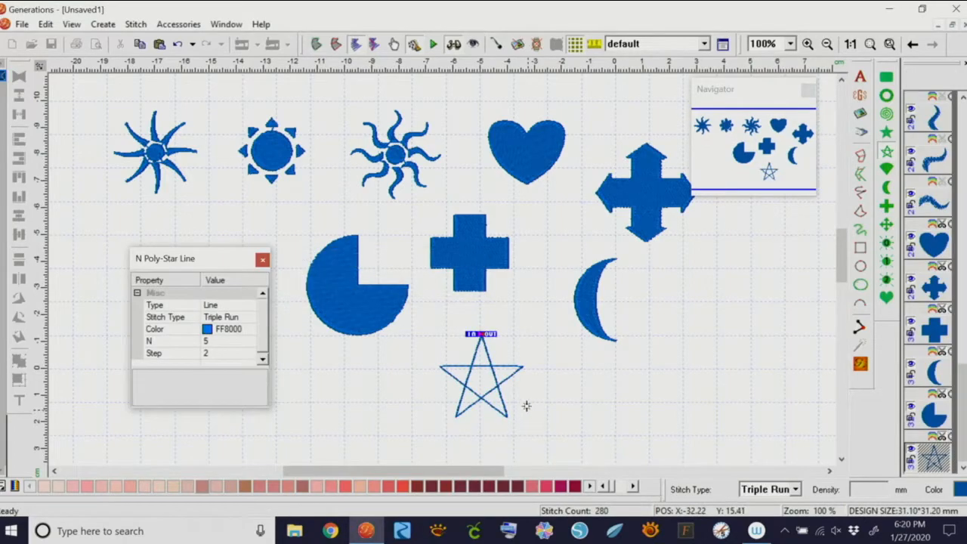
pyautogui.moveTo(638, 282); pyautogui.dragTo(707, 347)
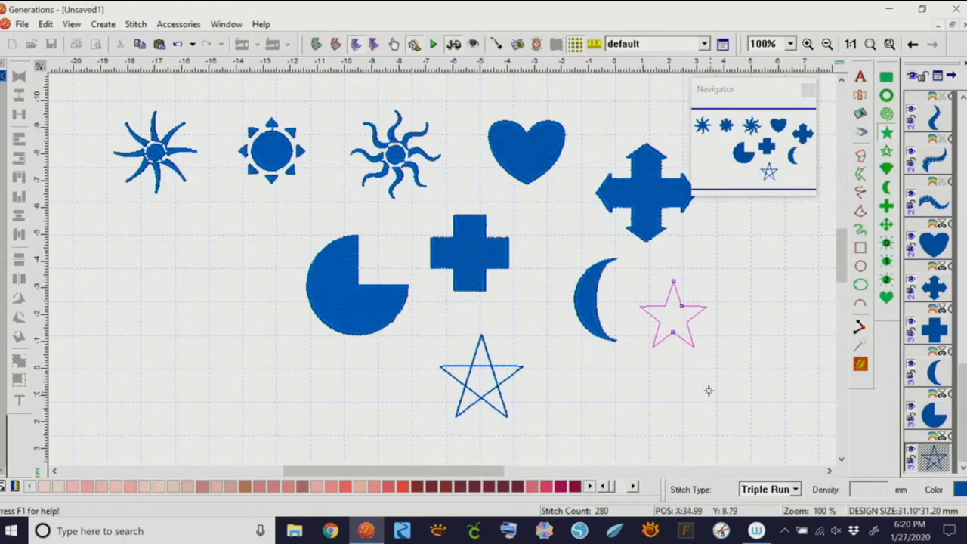
pyautogui.click(886, 113)
pyautogui.moveTo(91, 219); pyautogui.dragTo(241, 323)
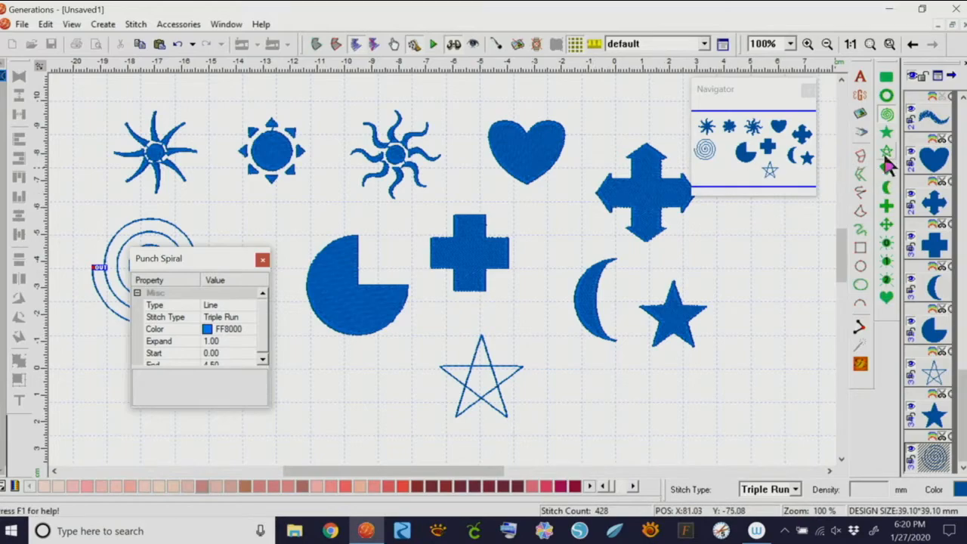
# Draw a Punch Ring right of the filled star and fit all shapes into view
pyautogui.click(886, 96)
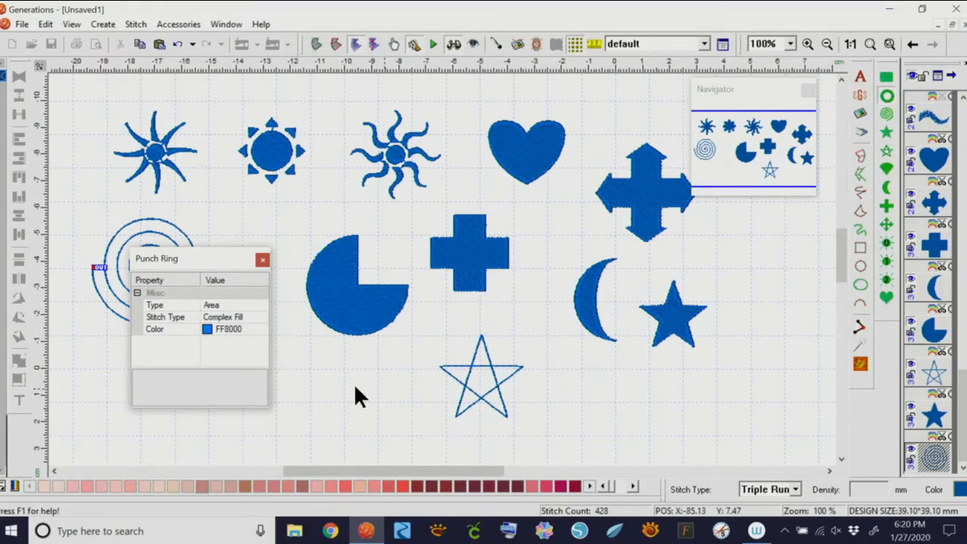
pyautogui.moveTo(726, 270); pyautogui.dragTo(815, 418)
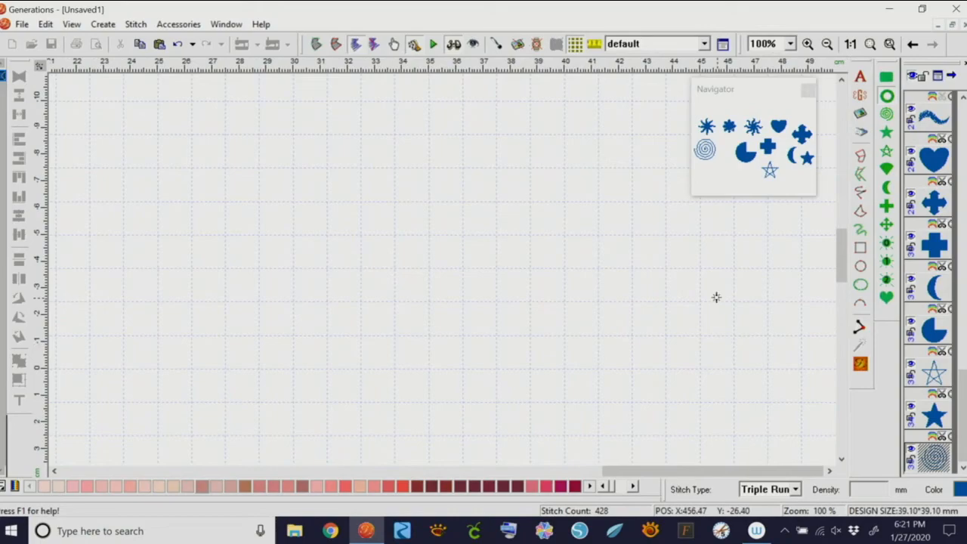
pyautogui.click(716, 298)
pyautogui.press('f')
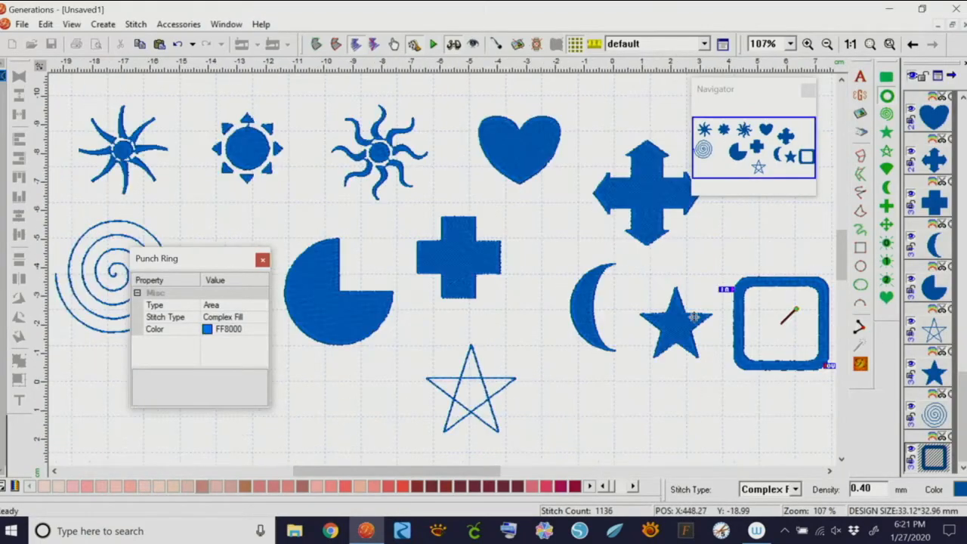
# Draw a Round Corner Rectangle below the moon and round its corners into a filled circle
pyautogui.click(886, 78)
pyautogui.moveTo(560, 360); pyautogui.dragTo(657, 442)
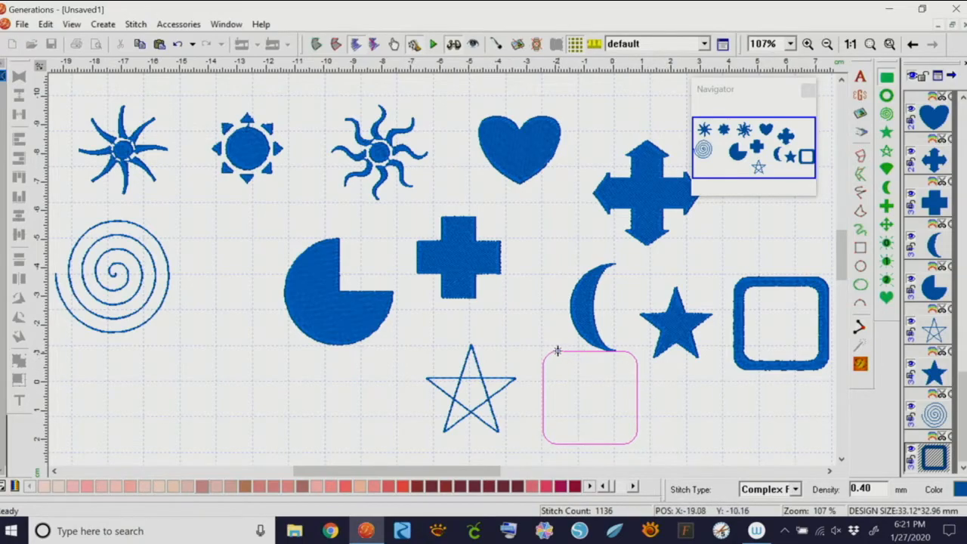
pyautogui.moveTo(557, 352); pyautogui.dragTo(626, 384)
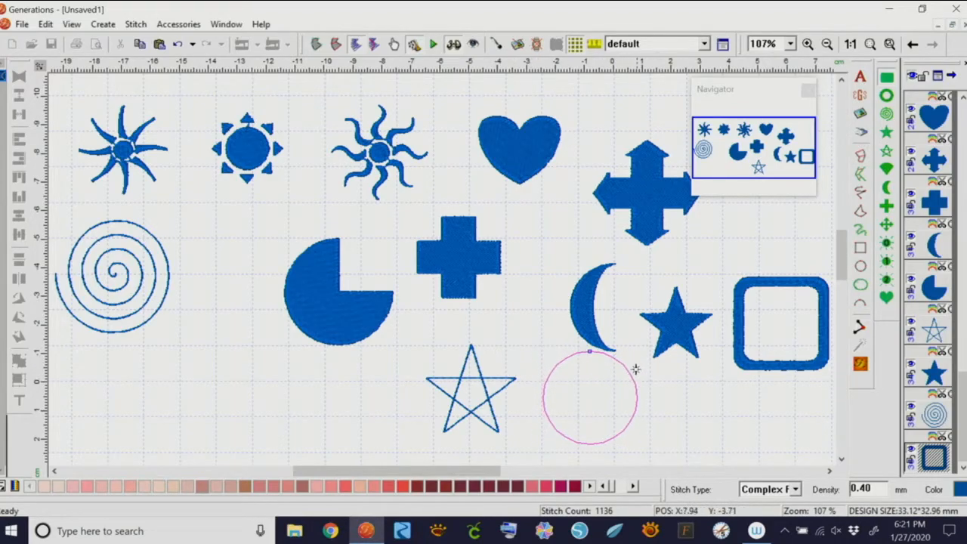
pyautogui.press('Return')
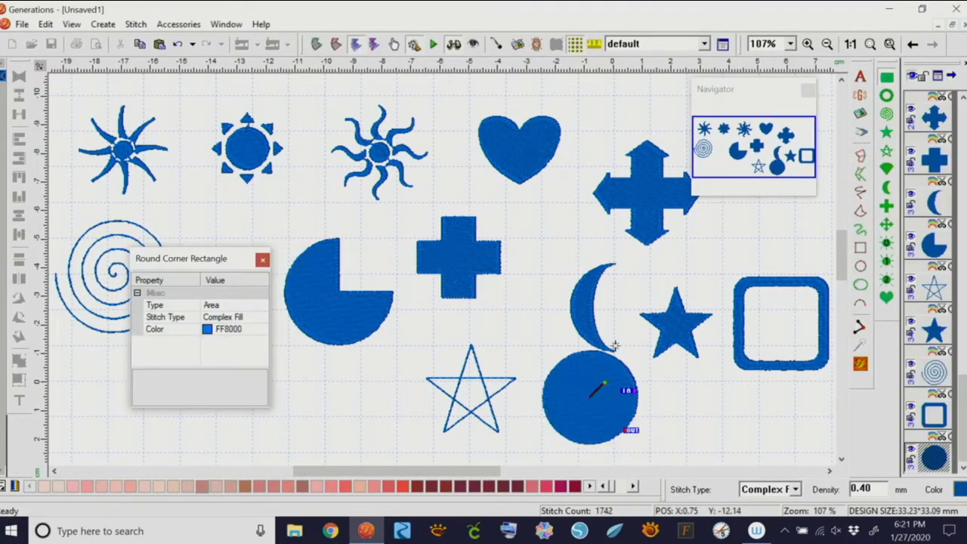
pyautogui.moveTo(211, 262); pyautogui.dragTo(249, 229)
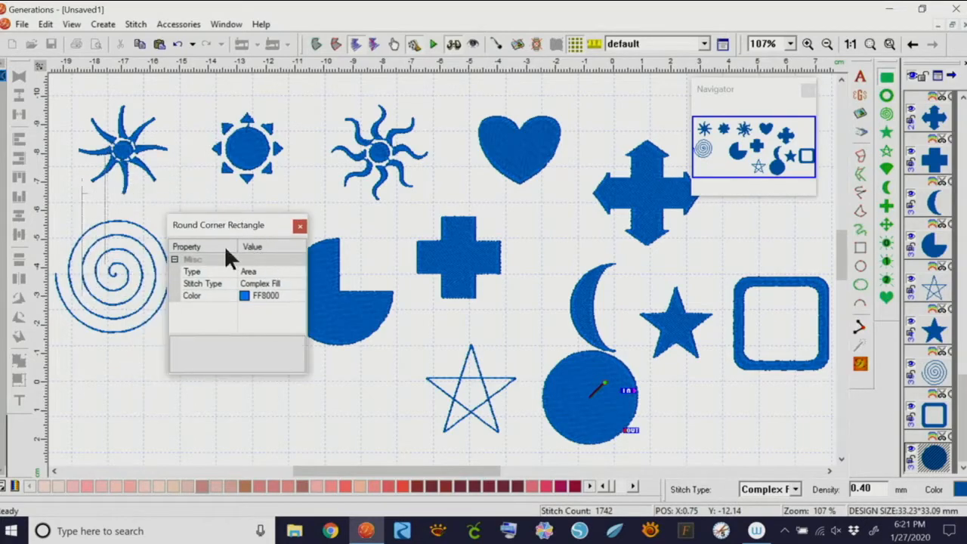
pyautogui.press('Escape')
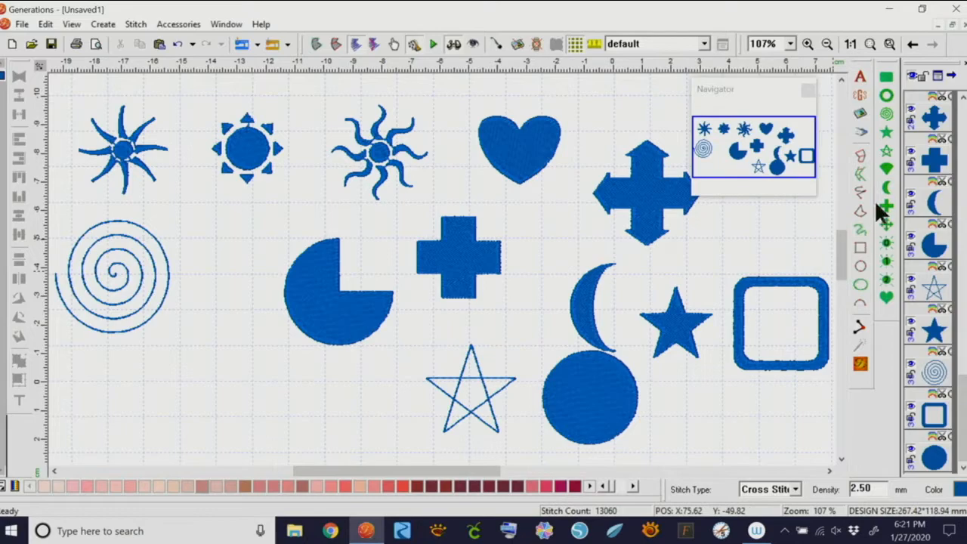
# Set the Punch Spiral's Expand to 0.5 and End to 3
pyautogui.click(887, 114)
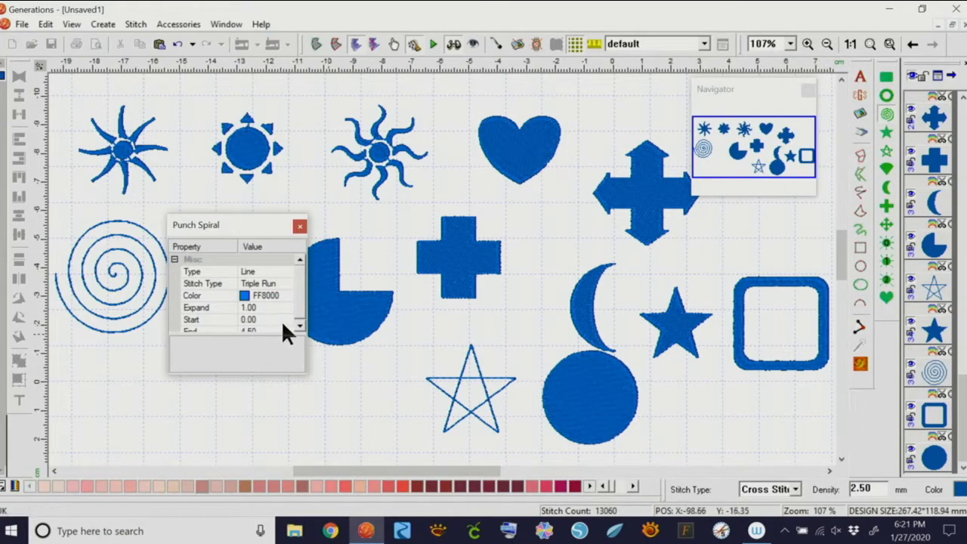
pyautogui.moveTo(296, 371); pyautogui.dragTo(289, 418)
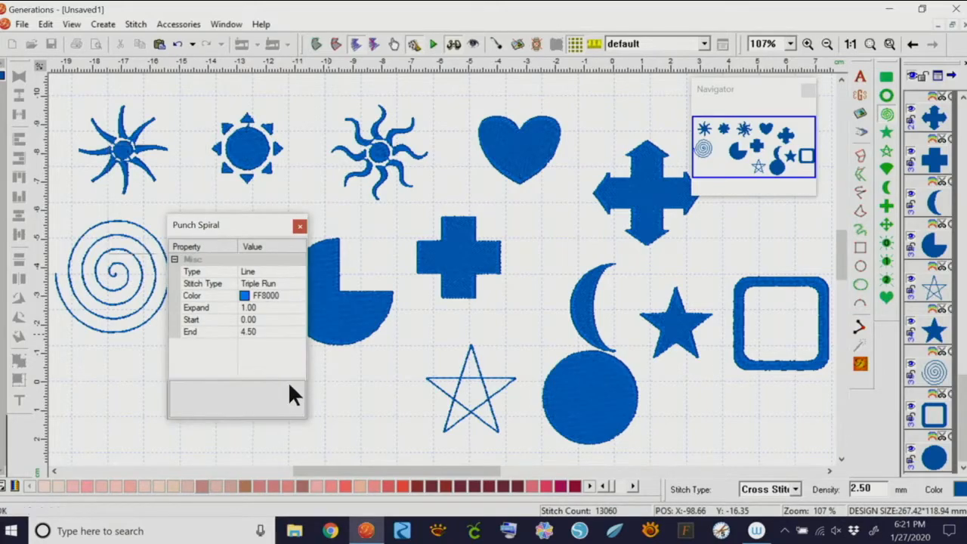
pyautogui.click(257, 305)
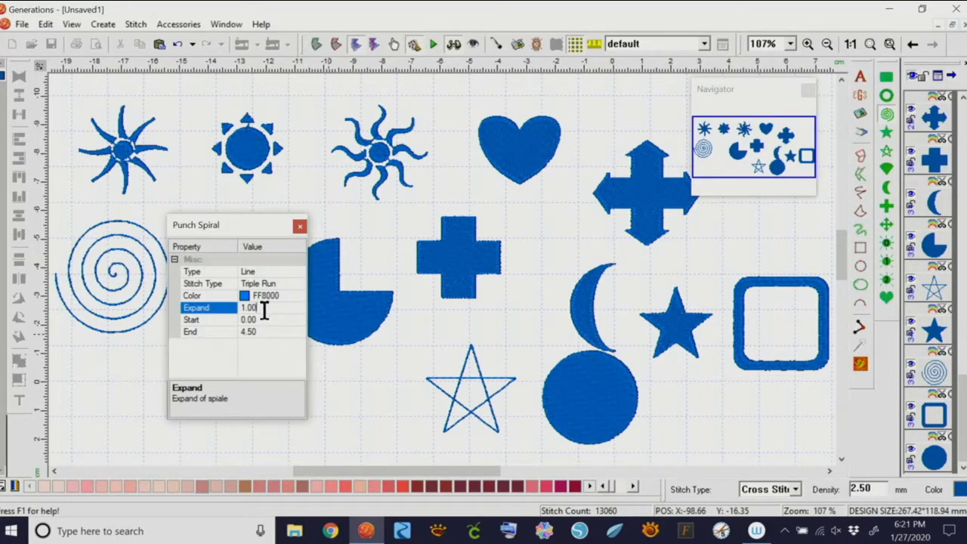
pyautogui.press('BackSpace')
pyautogui.press('BackSpace')
pyautogui.press('BackSpace')
pyautogui.press('BackSpace')
pyautogui.write('.5')
pyautogui.click(260, 331)
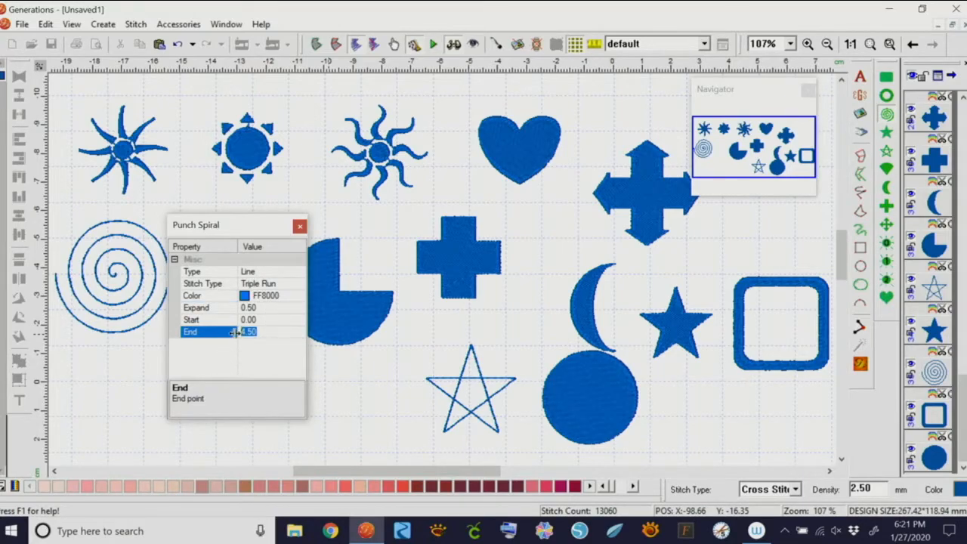
pyautogui.write('3')
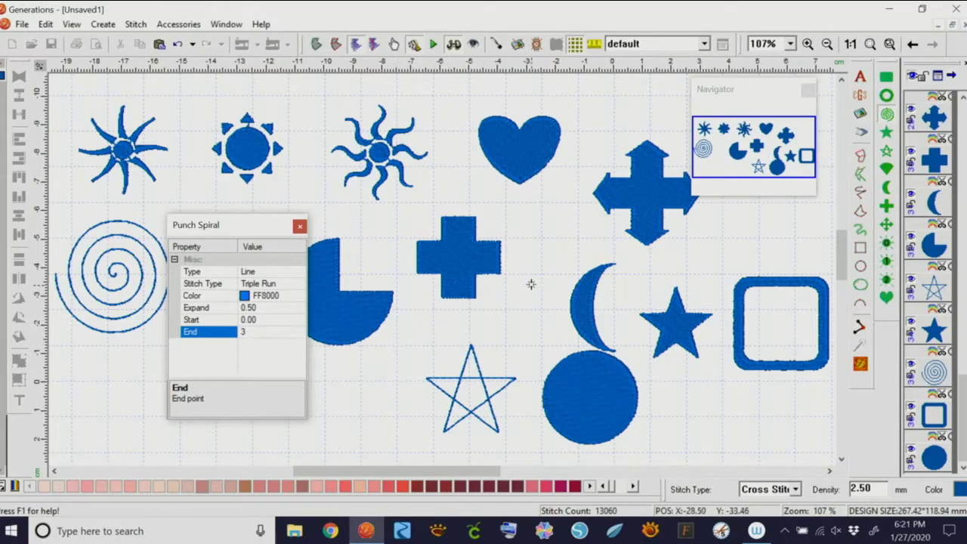
# Draw the smaller spiral and move it below the large spiral
pyautogui.moveTo(373, 353); pyautogui.dragTo(455, 432)
pyautogui.rightClick(456, 412)
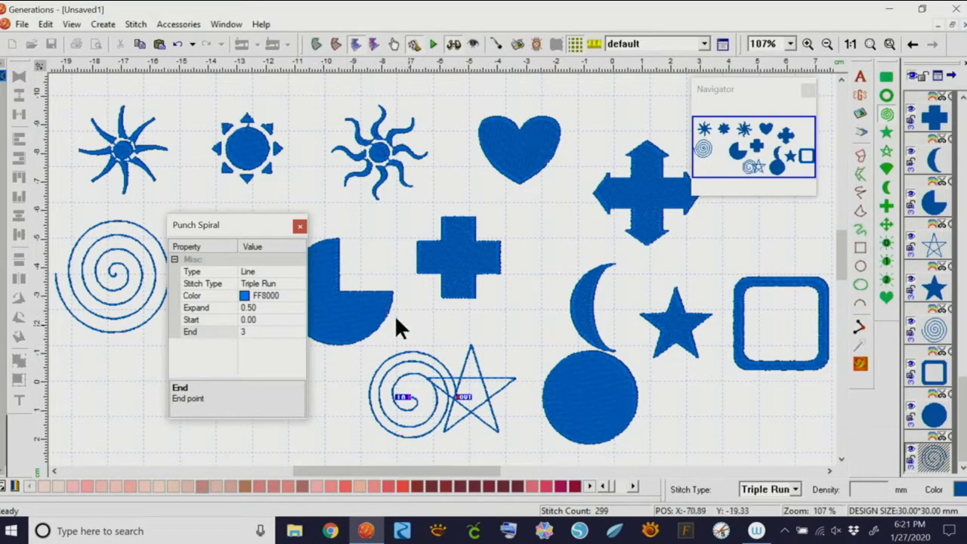
pyautogui.click(300, 226)
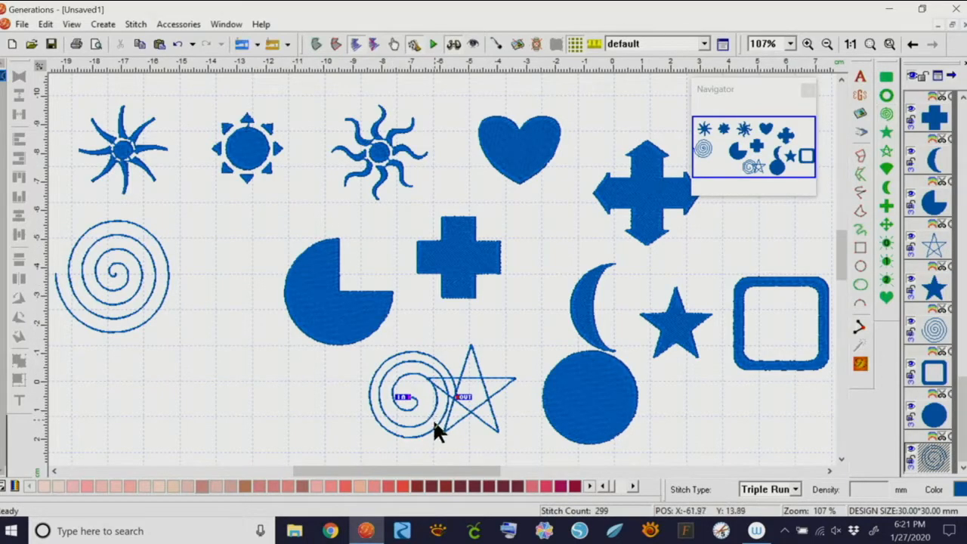
pyautogui.moveTo(434, 437); pyautogui.dragTo(170, 424)
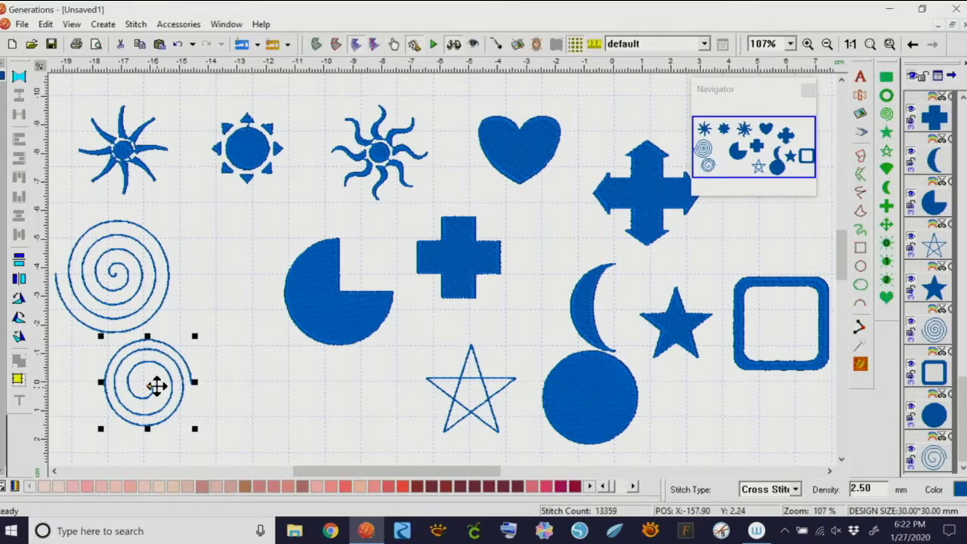
pyautogui.moveTo(54, 84); pyautogui.dragTo(713, 444)
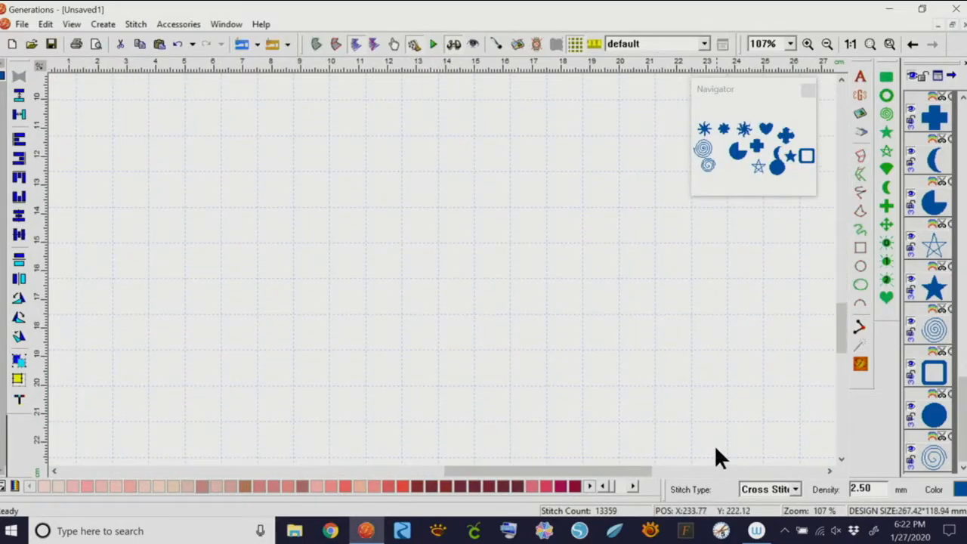
# Delete all the preset shapes and recentre the view on the empty canvas origin
pyautogui.press('Delete')
pyautogui.moveTo(846, 332); pyautogui.dragTo(844, 323)
pyautogui.press('0')
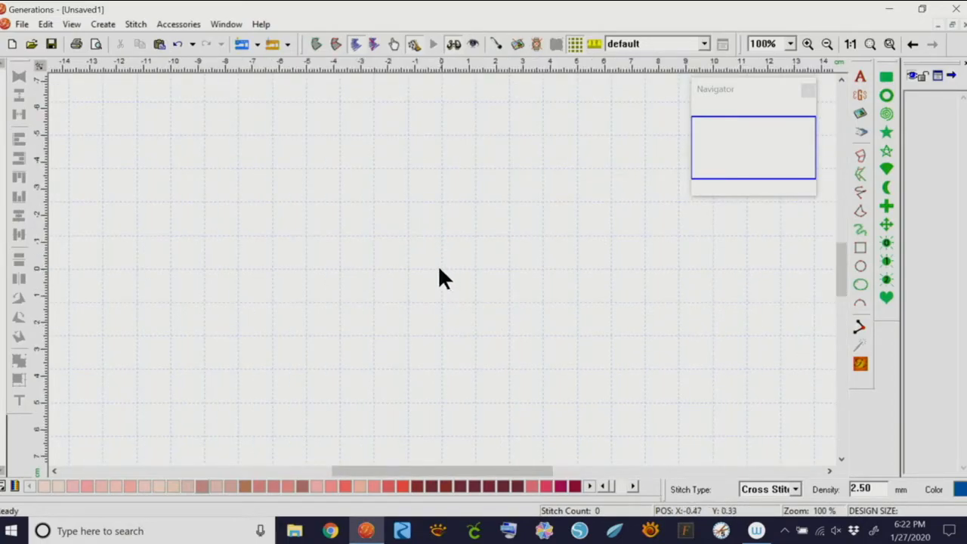
pyautogui.moveTo(521, 473); pyautogui.dragTo(811, 440)
pyautogui.moveTo(844, 257); pyautogui.dragTo(837, 65)
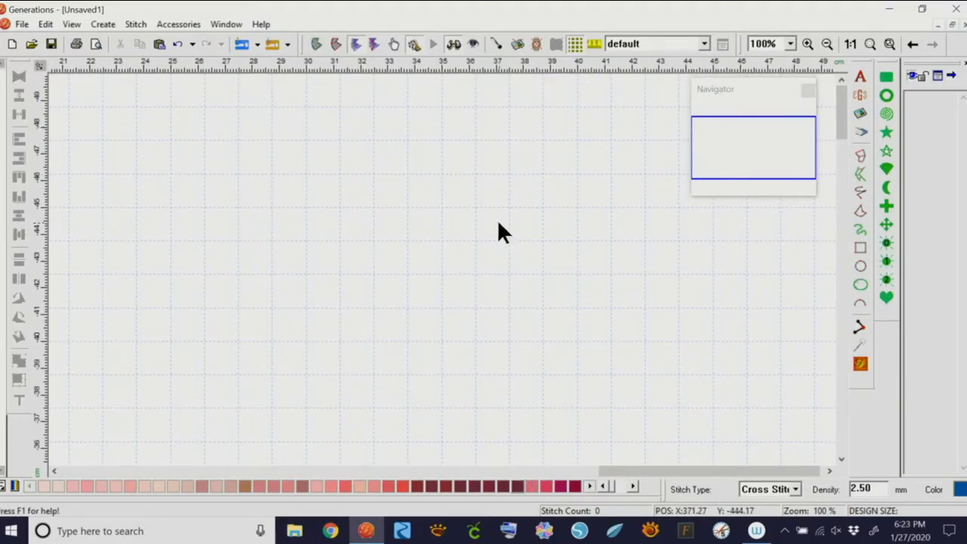
pyautogui.press('Home')
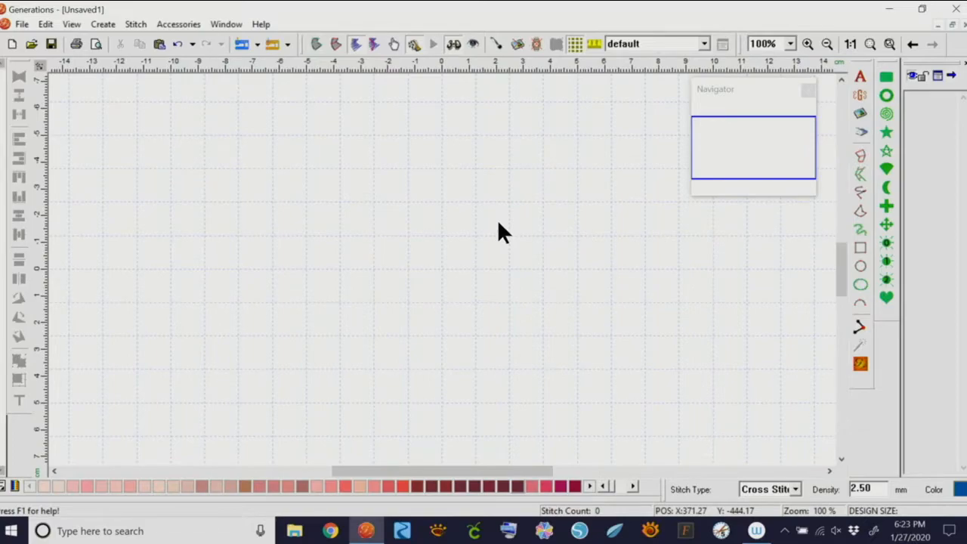
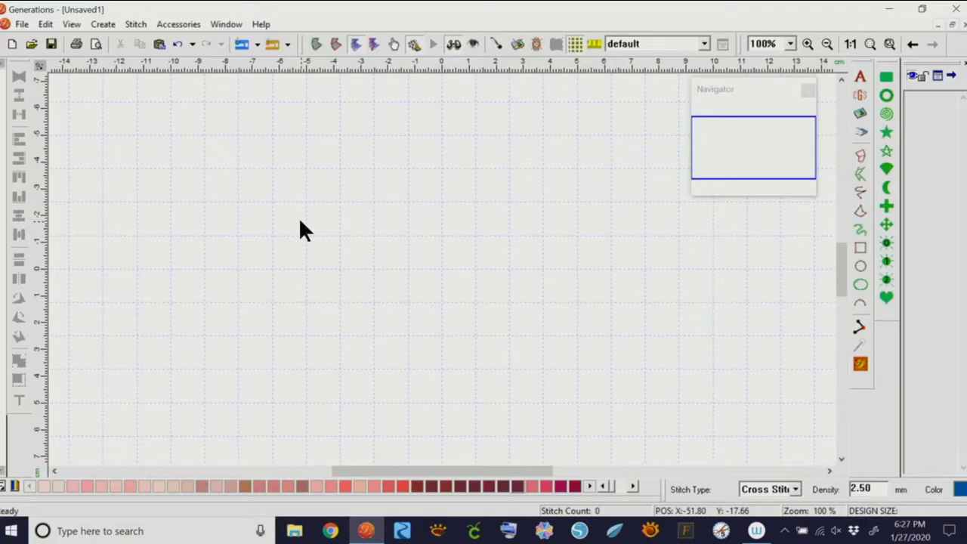
pyautogui.click(858, 94)
pyautogui.click(725, 65)
pyautogui.click(858, 76)
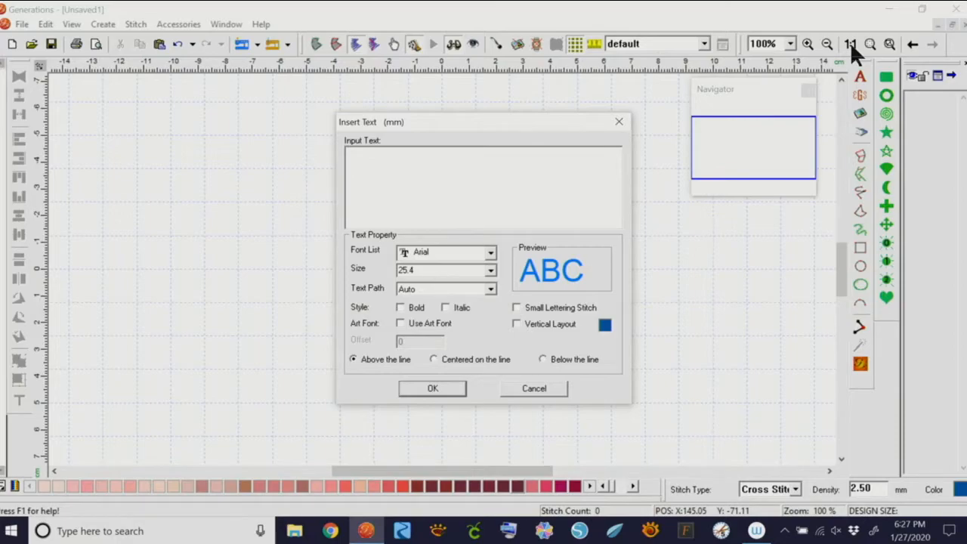
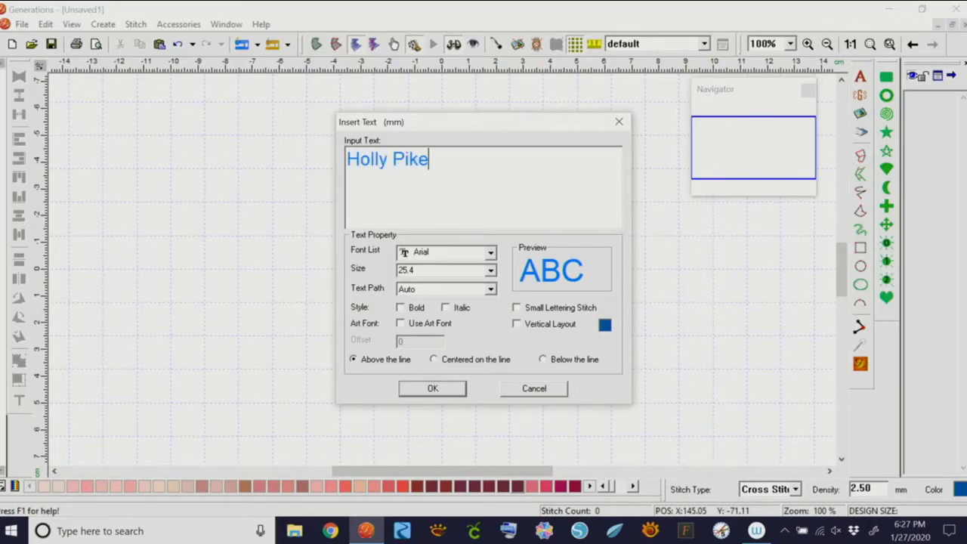
# Set the lettering font to Love Craft at 12.5 mm size
pyautogui.moveTo(436, 160); pyautogui.dragTo(351, 171)
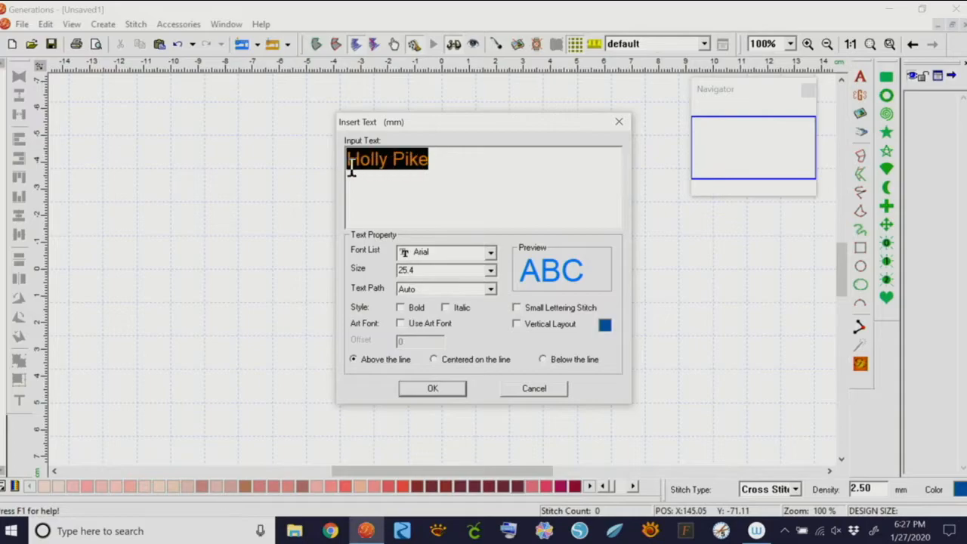
pyautogui.click(490, 252)
pyautogui.moveTo(491, 270); pyautogui.dragTo(491, 310)
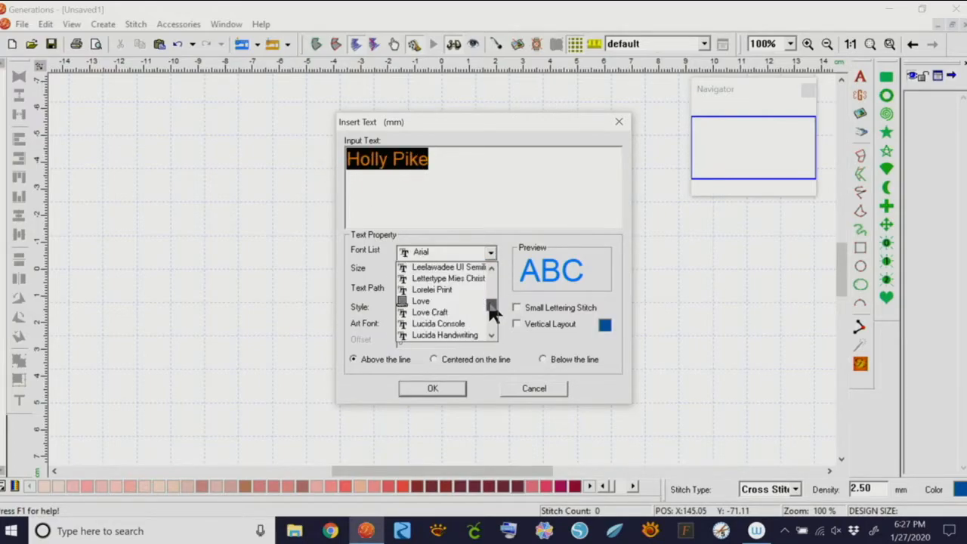
pyautogui.click(453, 312)
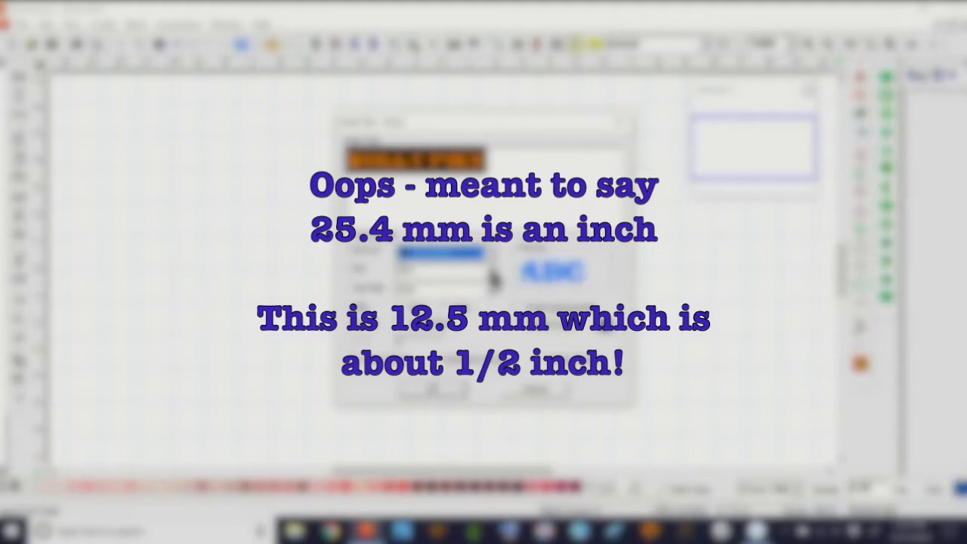
pyautogui.click(492, 271)
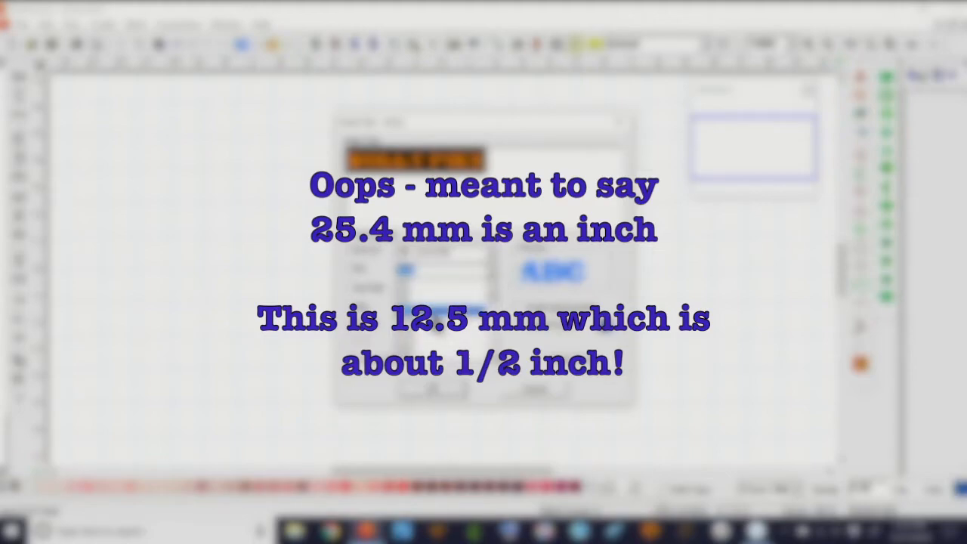
pyautogui.click(410, 322)
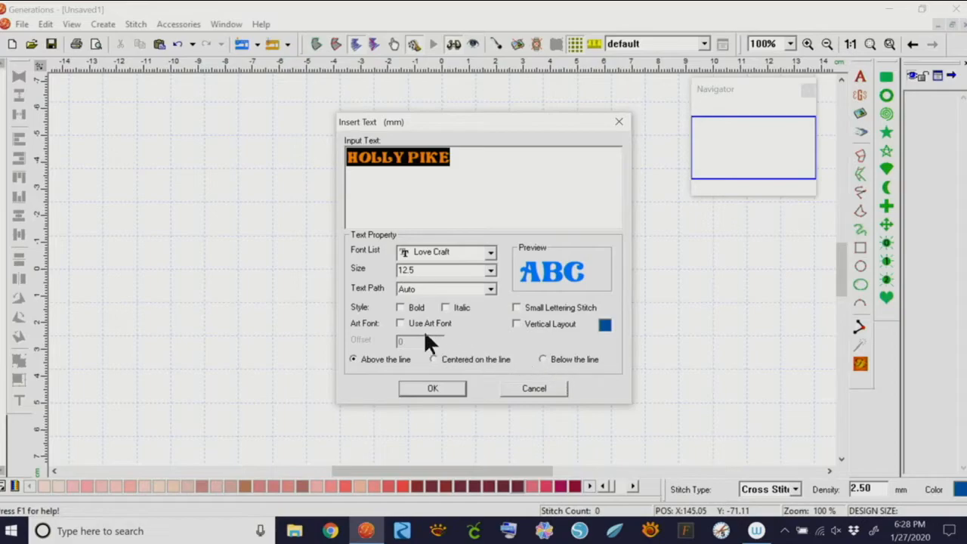
# Apply the Slope Left art-font shape, place the lettering and generate its stitches
pyautogui.click(400, 323)
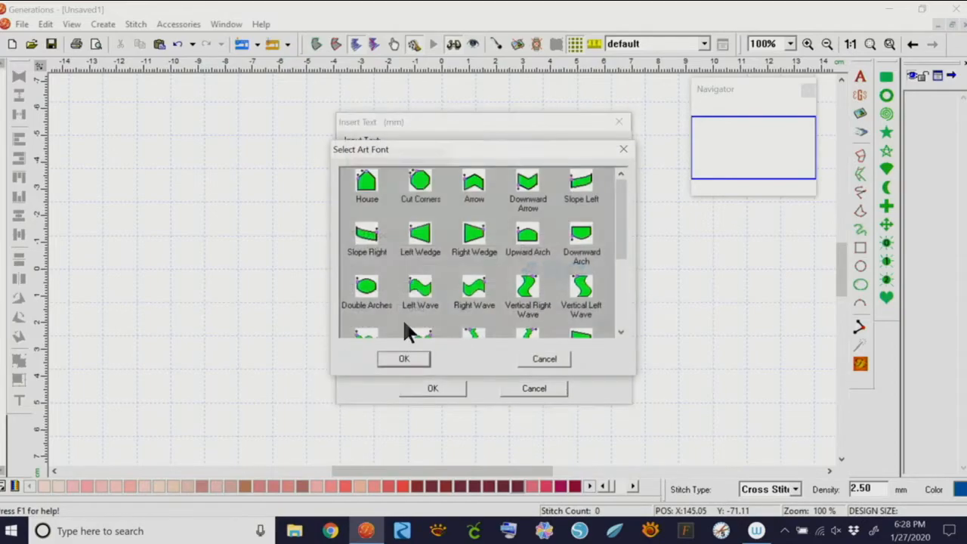
pyautogui.click(584, 188)
pyautogui.click(418, 358)
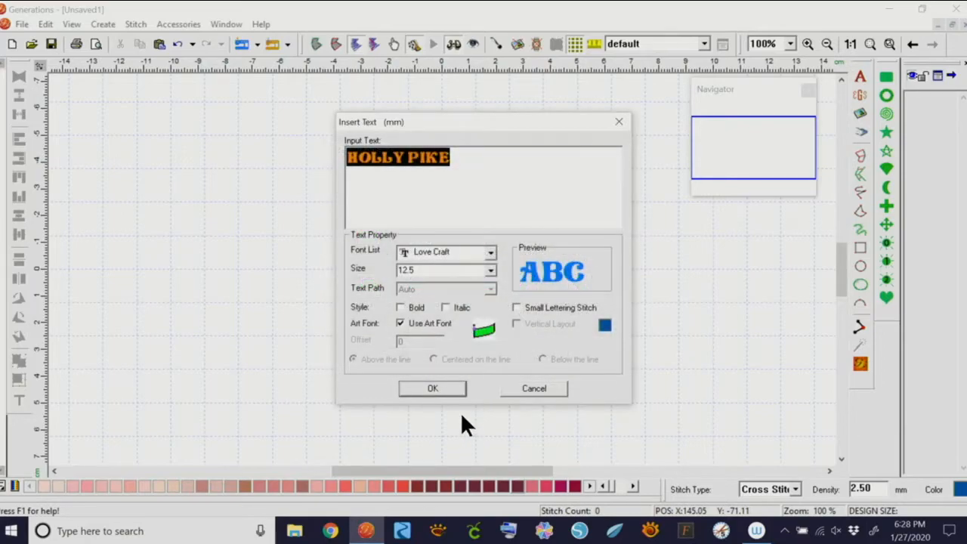
pyautogui.click(451, 386)
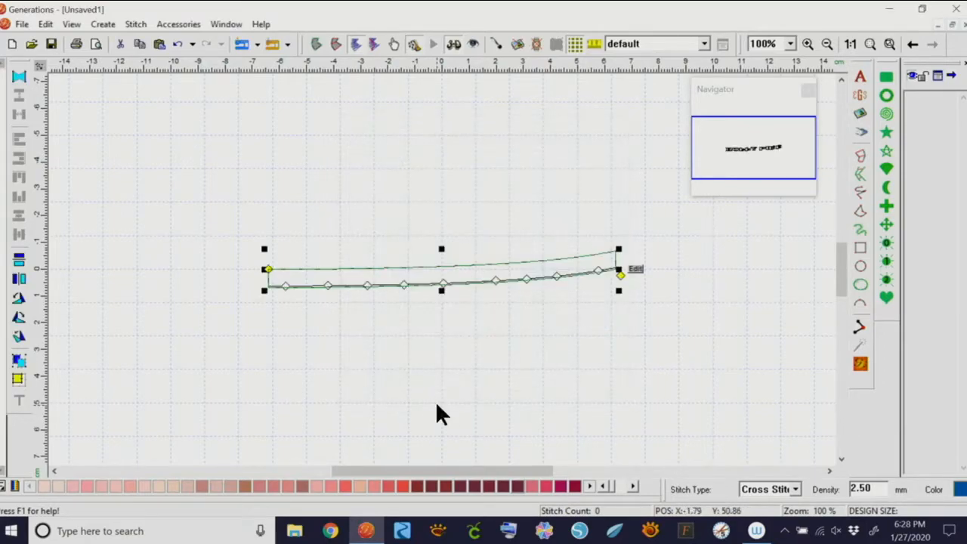
pyautogui.click(860, 365)
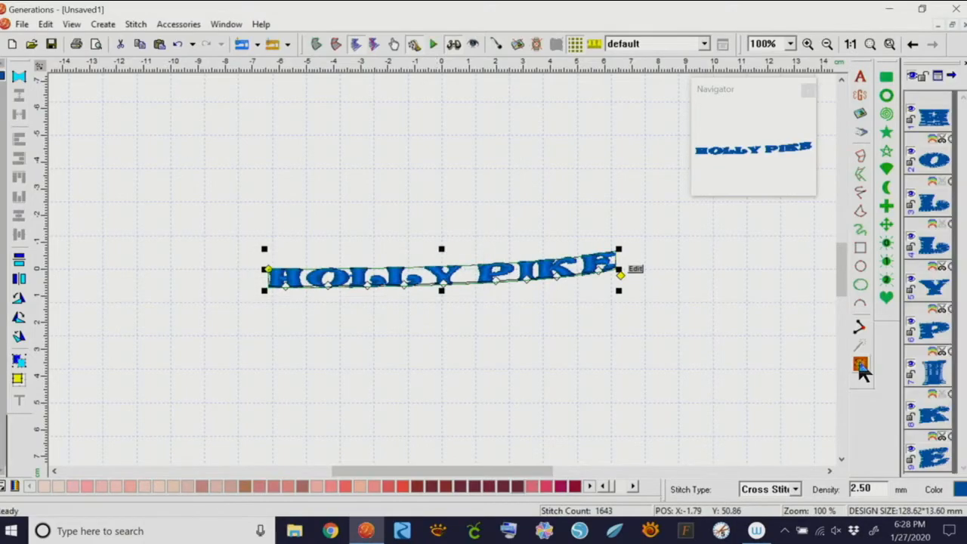
pyautogui.click(498, 427)
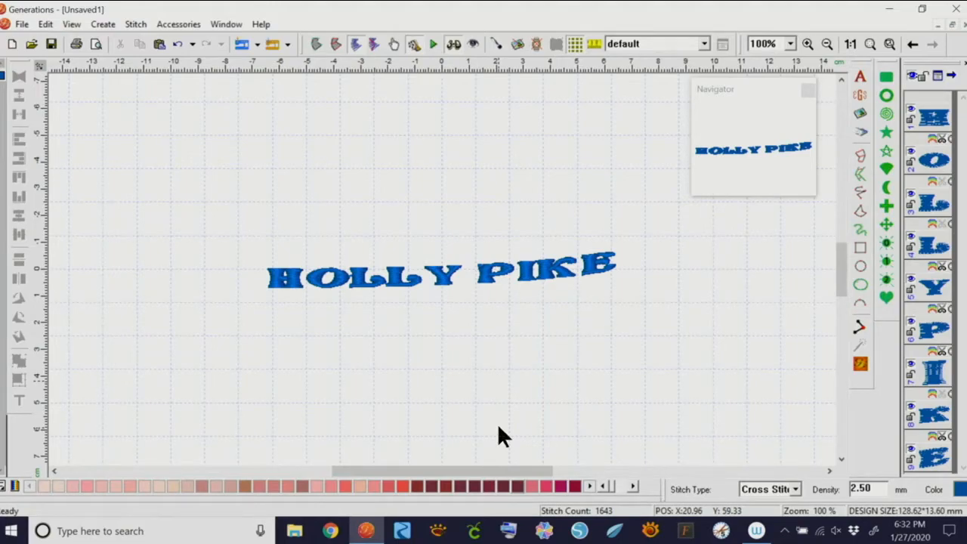
pyautogui.click(496, 275)
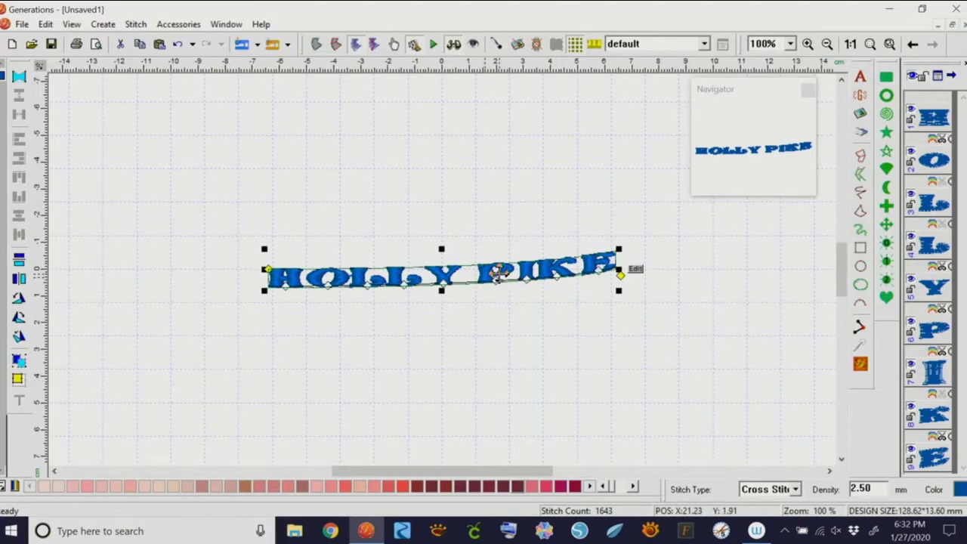
pyautogui.press('Delete')
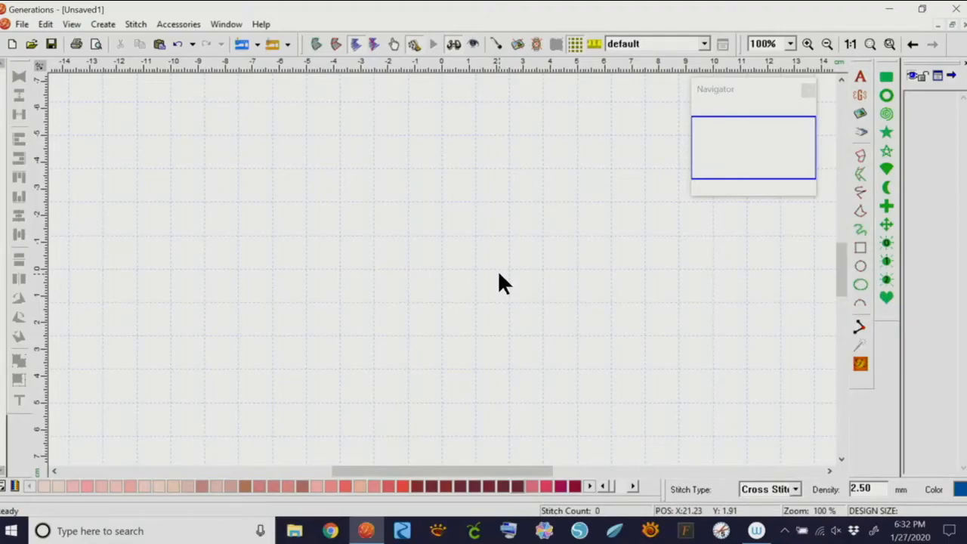
pyautogui.click(858, 75)
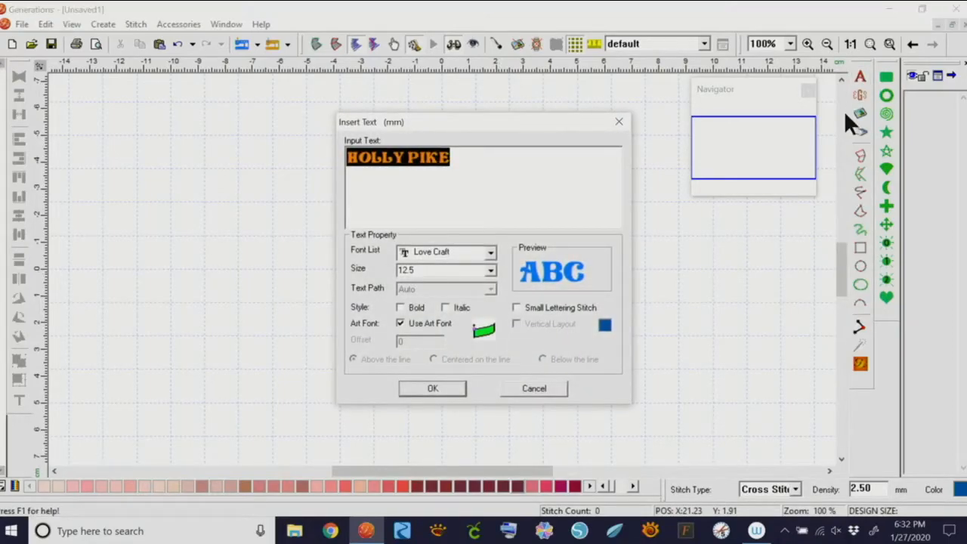
pyautogui.click(400, 323)
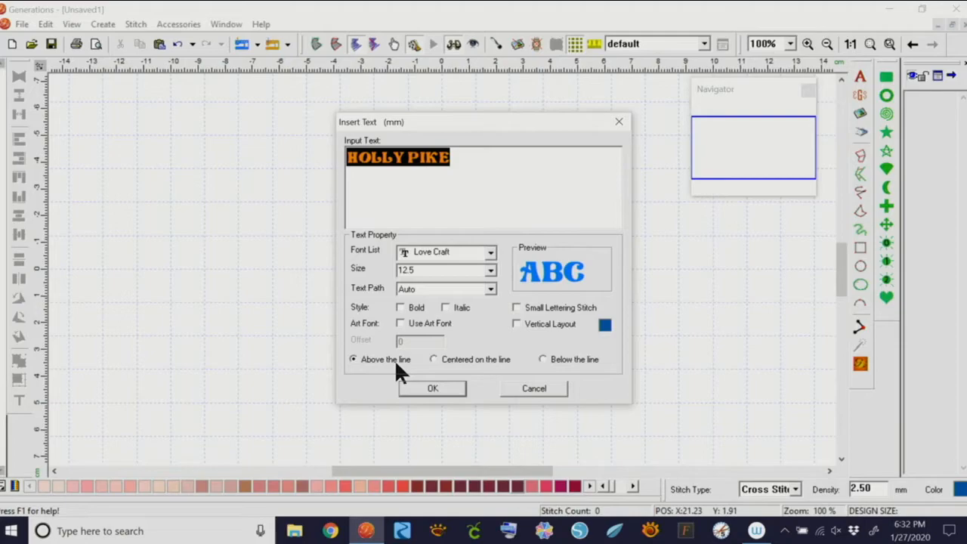
pyautogui.click(490, 289)
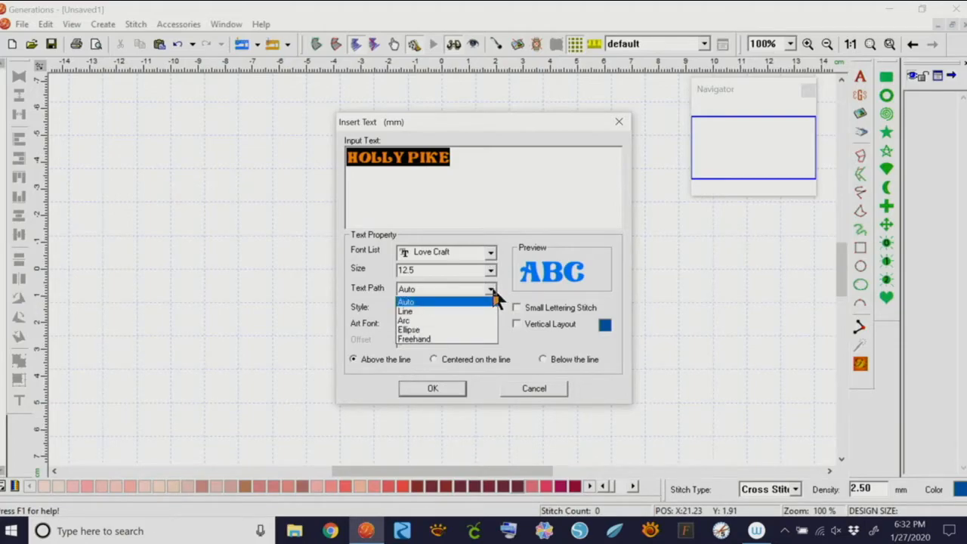
pyautogui.click(466, 337)
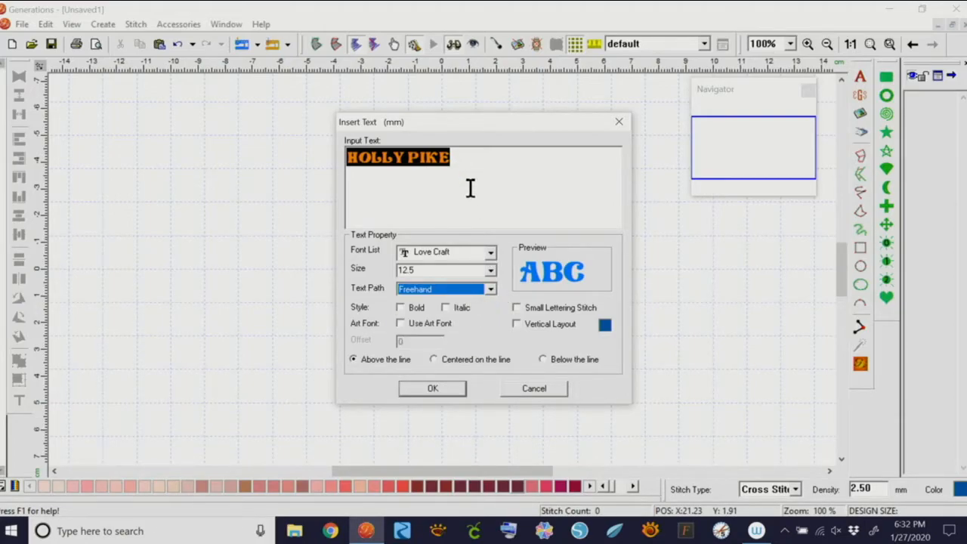
pyautogui.click(427, 389)
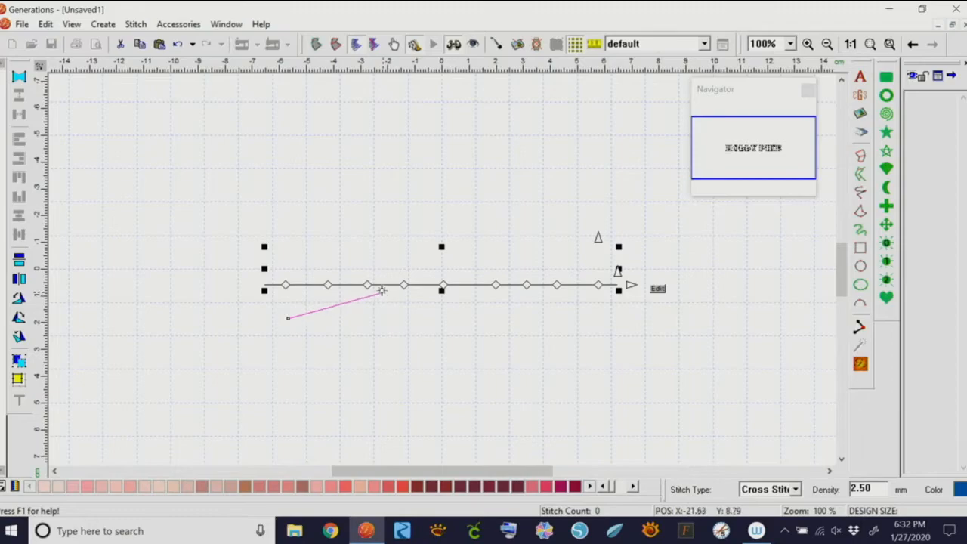
pyautogui.click(424, 292)
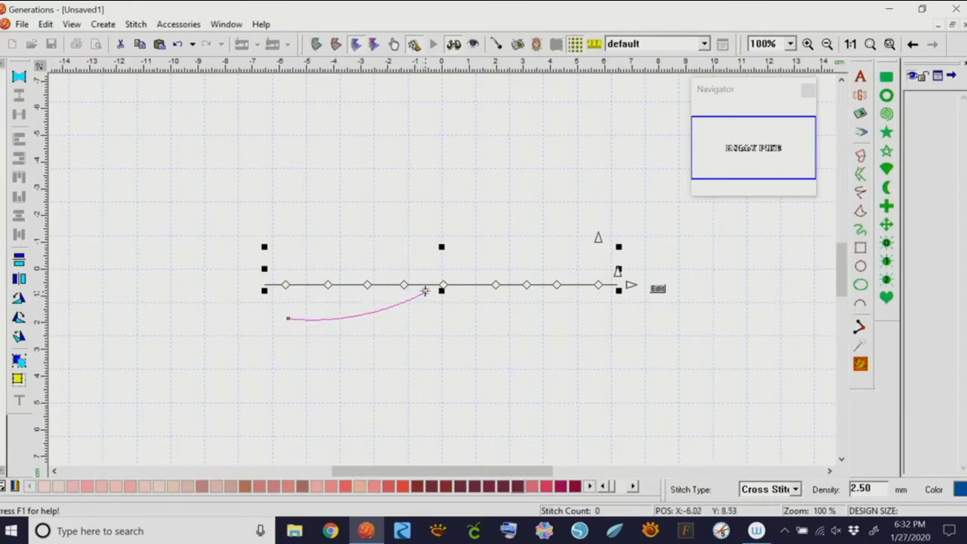
pyautogui.click(497, 325)
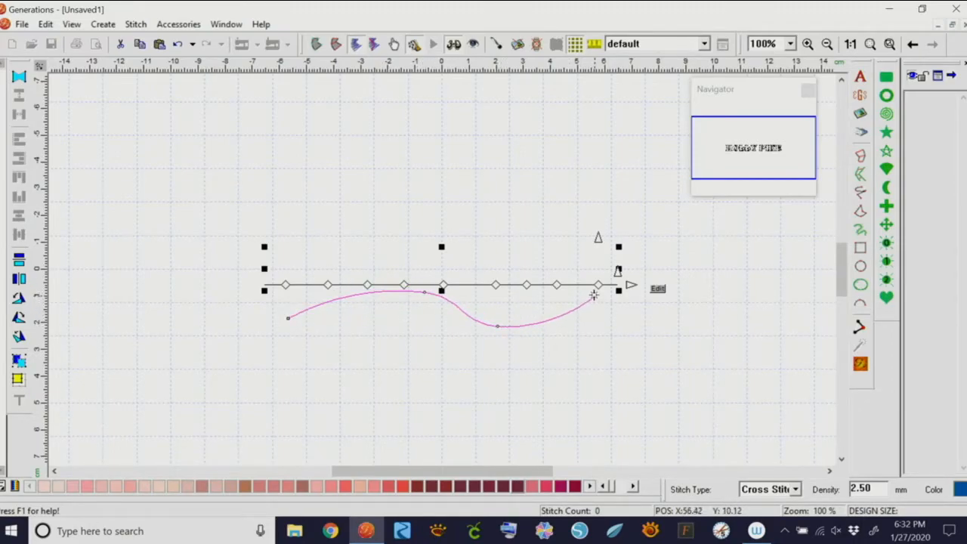
pyautogui.click(594, 295)
pyautogui.rightClick(600, 297)
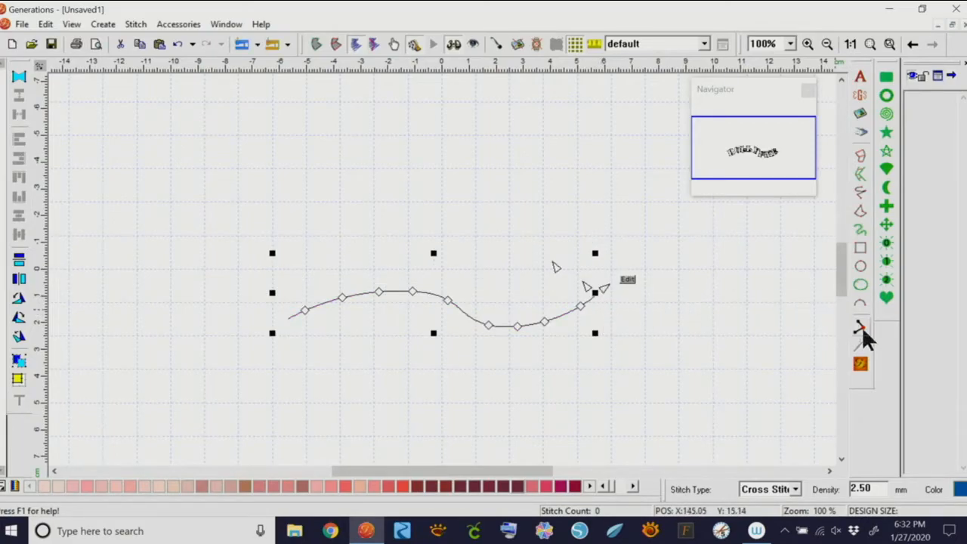
pyautogui.click(861, 364)
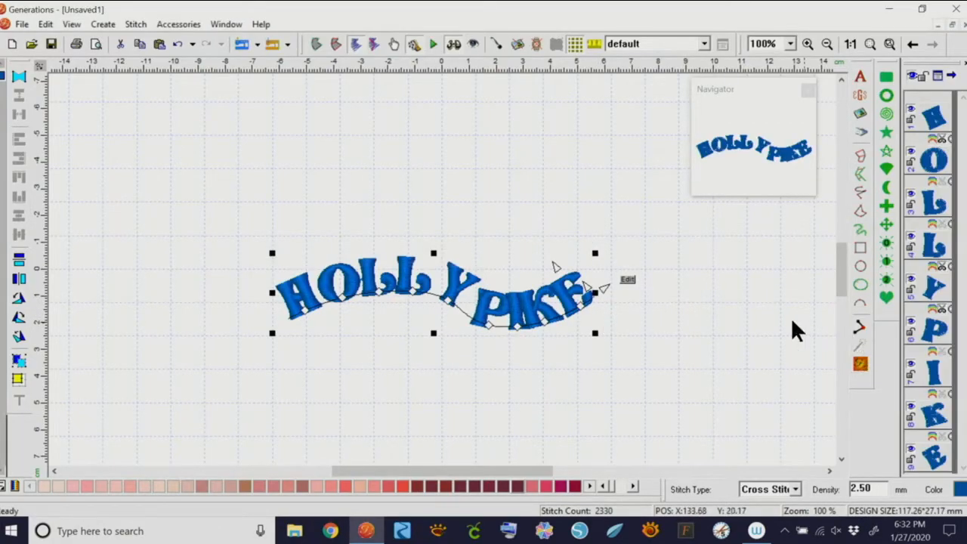
# Stretch the lettering longer, make it slightly taller and tilt it counter-clockwise
pyautogui.moveTo(602, 291)
pyautogui.mouseDown()
pyautogui.moveTo(624, 280)
pyautogui.moveTo(631, 261)
pyautogui.moveTo(620, 285)
pyautogui.mouseUp()
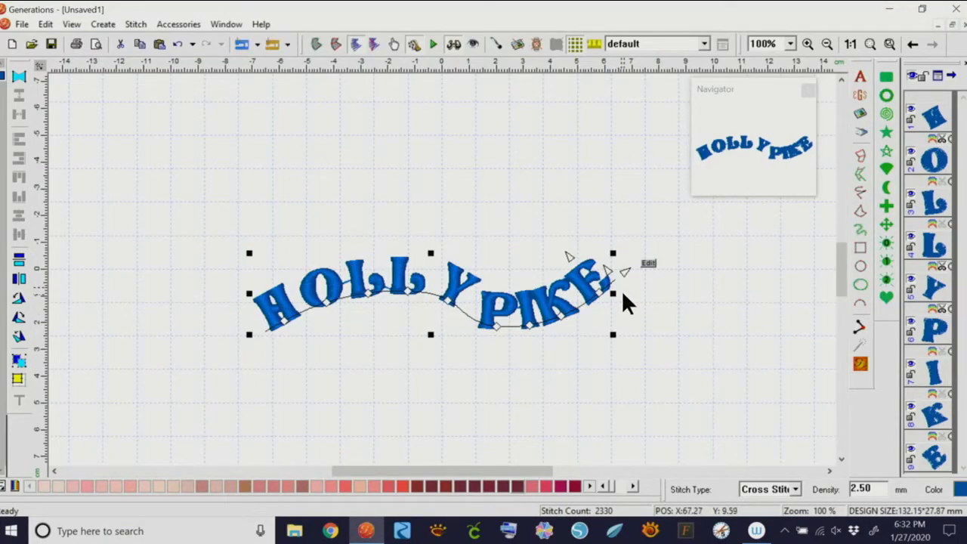
pyautogui.moveTo(571, 257); pyautogui.dragTo(512, 281)
pyautogui.moveTo(625, 271)
pyautogui.mouseDown()
pyautogui.moveTo(662, 234)
pyautogui.moveTo(626, 274)
pyautogui.mouseUp()
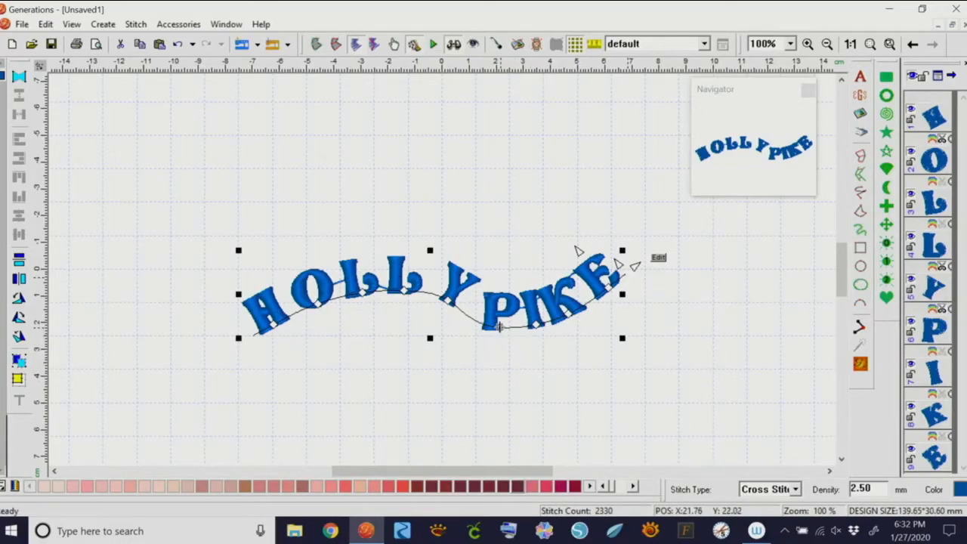
pyautogui.click(488, 402)
pyautogui.click(490, 325)
pyautogui.click(659, 258)
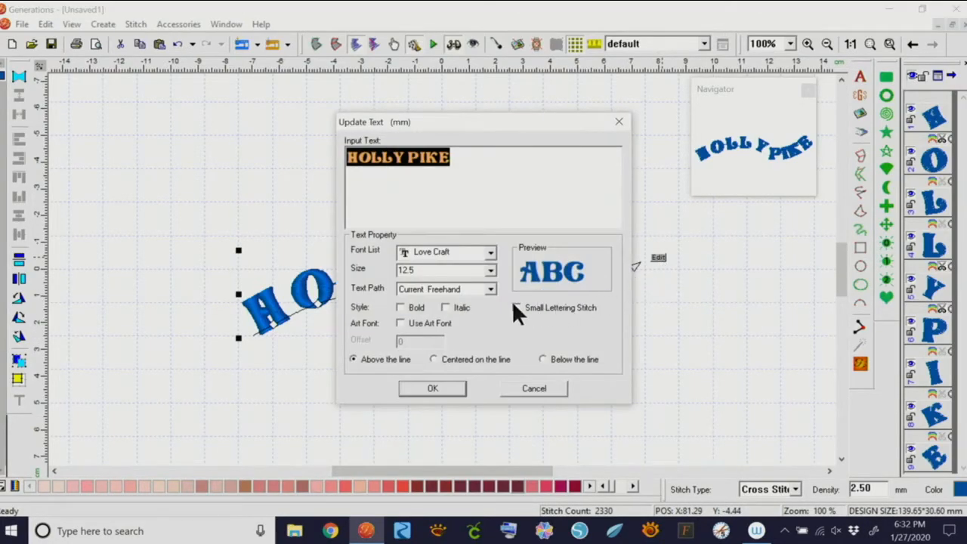
pyautogui.click(490, 290)
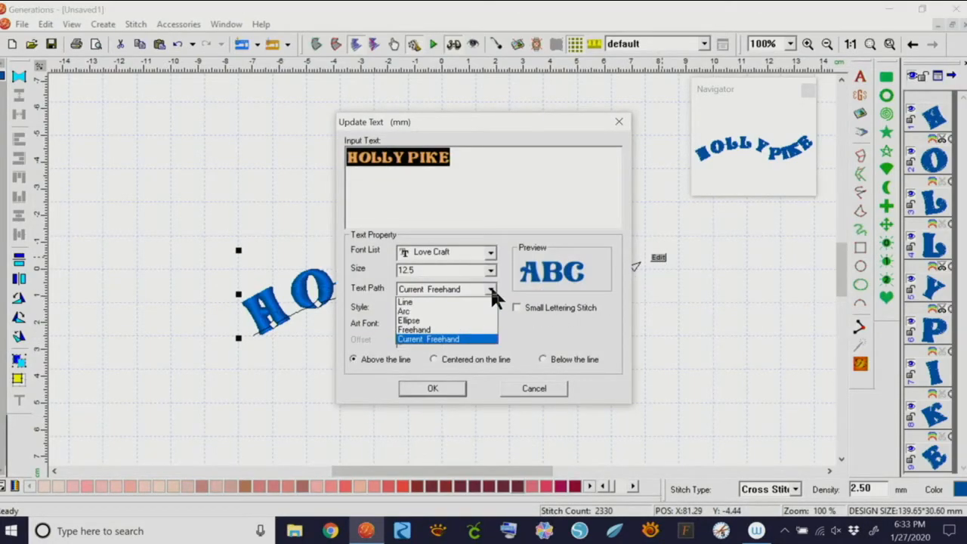
pyautogui.click(428, 331)
pyautogui.click(434, 391)
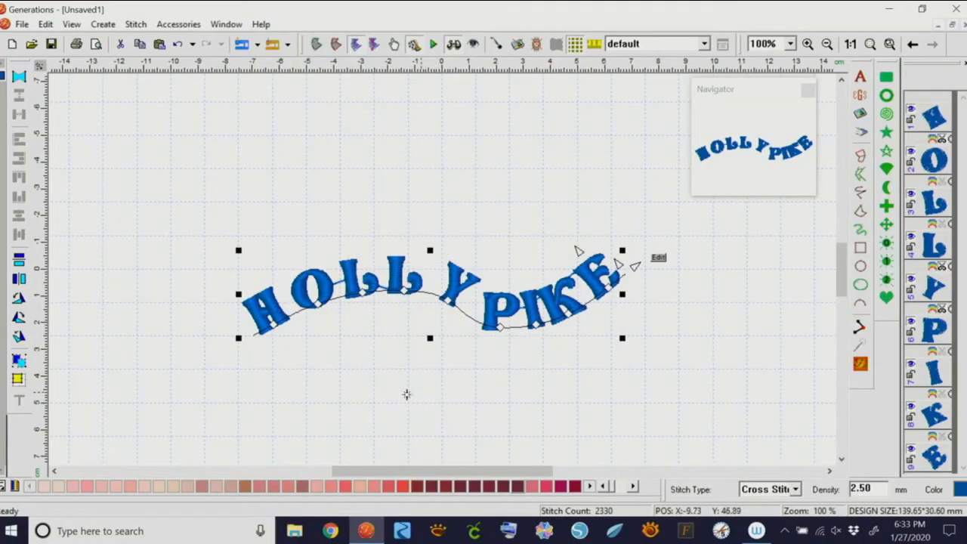
# Draw a five-point zigzag path below and re-flow the lettering onto it
pyautogui.click(325, 391)
pyautogui.click(390, 339)
pyautogui.click(461, 427)
pyautogui.click(552, 353)
pyautogui.click(627, 413)
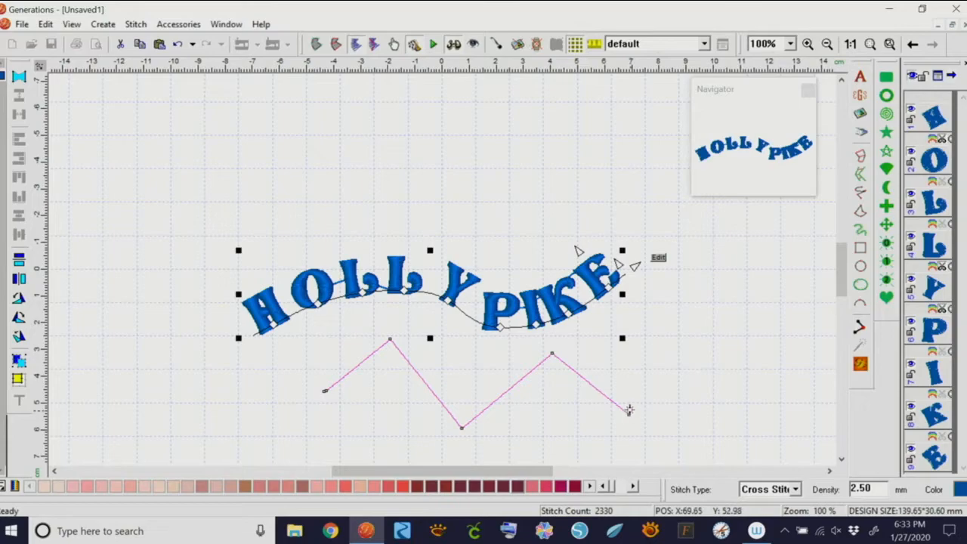
pyautogui.rightClick(634, 397)
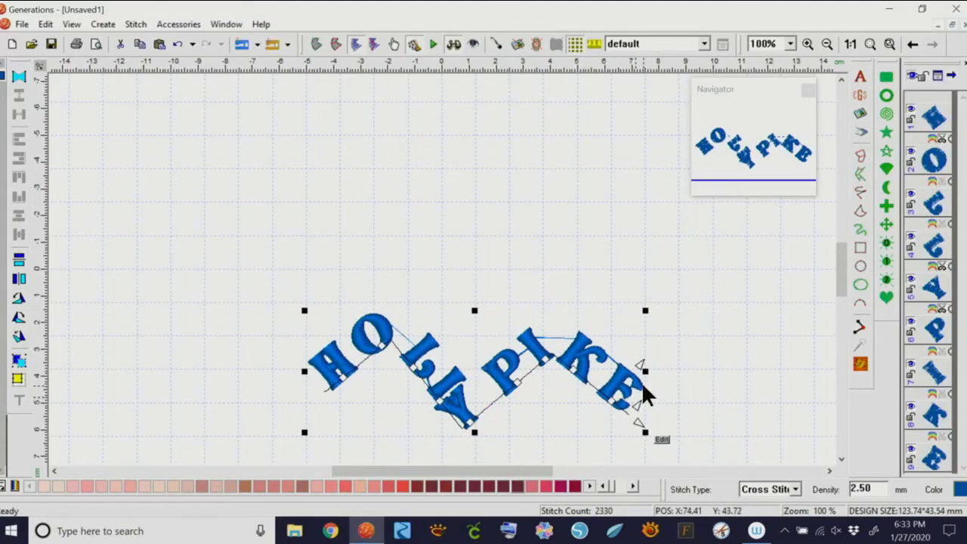
# Replace the zigzag with a deeper S-shaped wave path, raising its end point
pyautogui.click(661, 442)
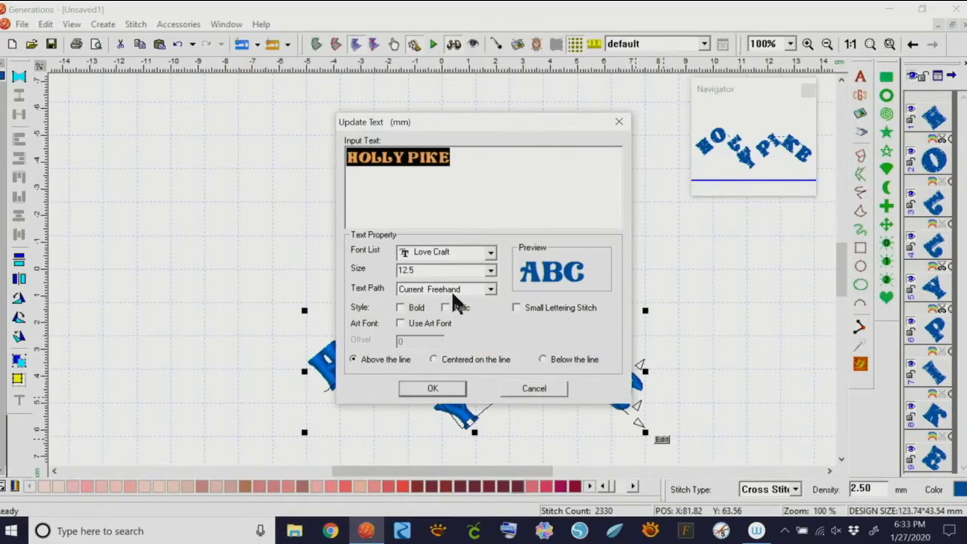
pyautogui.click(491, 290)
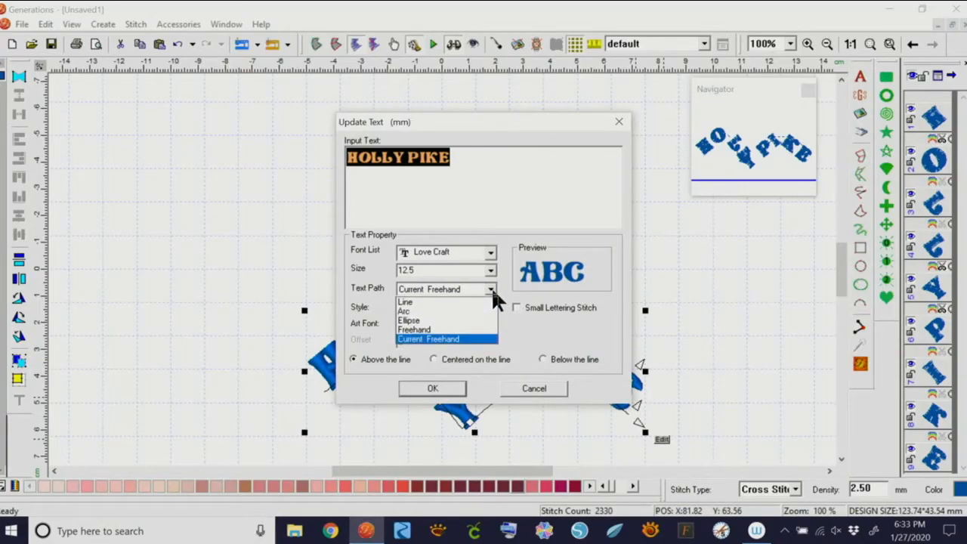
pyautogui.click(427, 332)
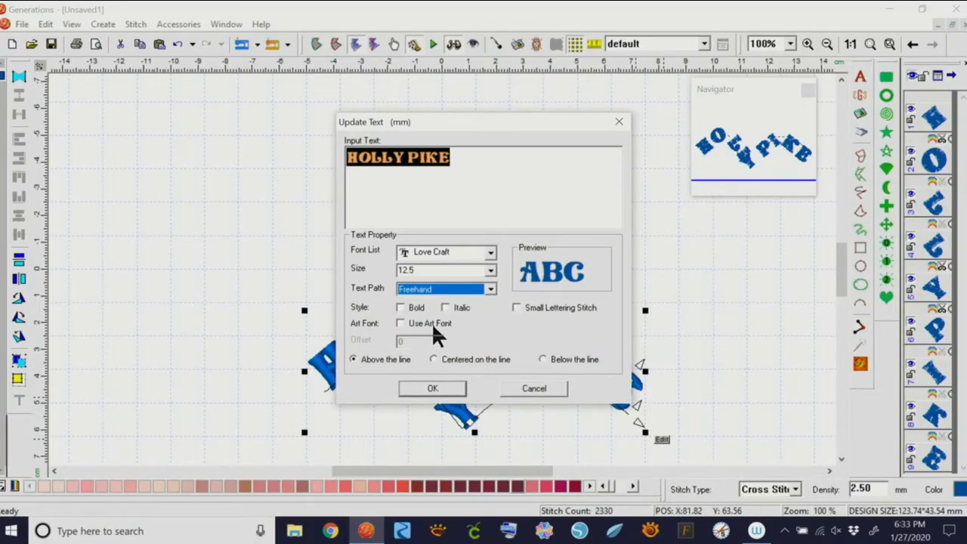
pyautogui.click(457, 386)
pyautogui.moveTo(306, 238)
pyautogui.mouseDown()
pyautogui.moveTo(344, 169)
pyautogui.moveTo(393, 168)
pyautogui.moveTo(472, 218)
pyautogui.moveTo(509, 220)
pyautogui.moveTo(564, 155)
pyautogui.moveTo(603, 169)
pyautogui.moveTo(636, 281)
pyautogui.mouseUp()
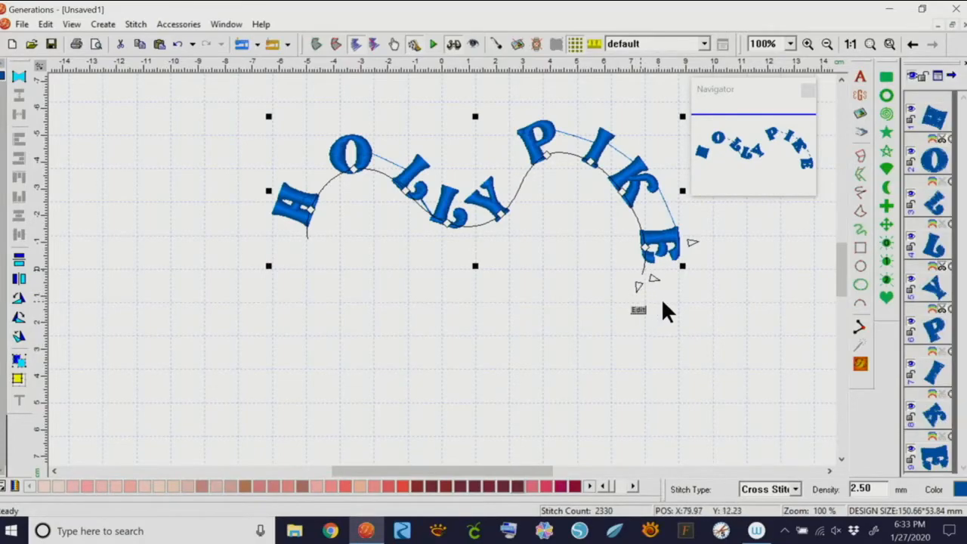
pyautogui.moveTo(638, 293); pyautogui.dragTo(641, 207)
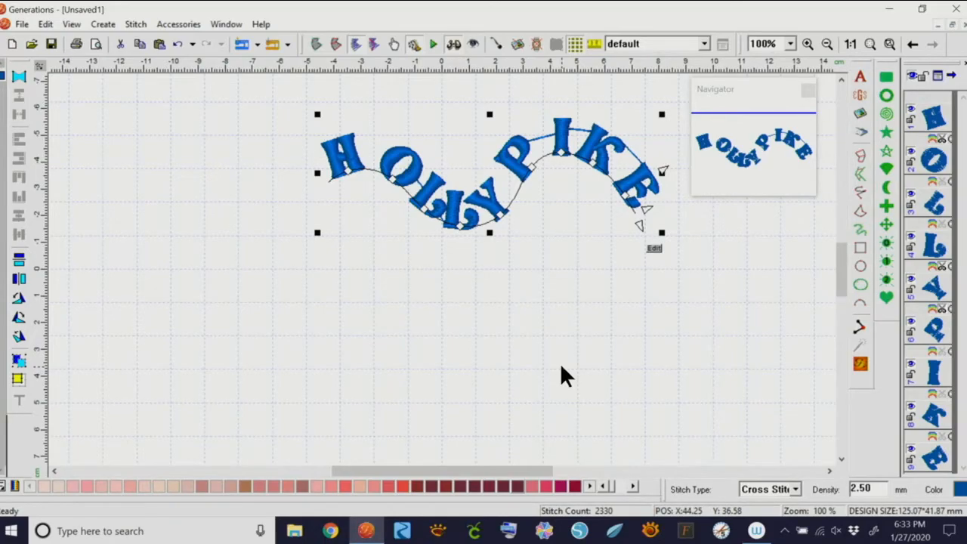
pyautogui.click(260, 24)
pyautogui.click(293, 124)
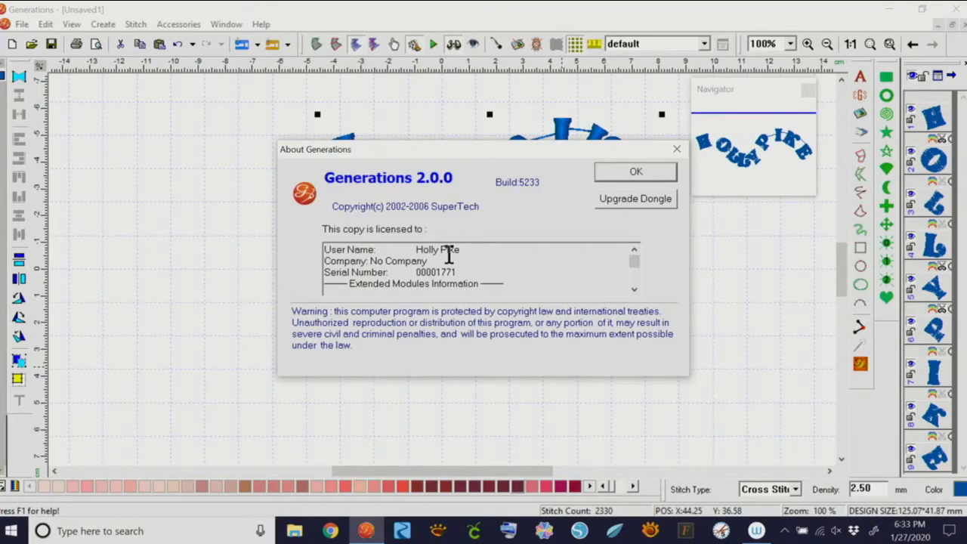
pyautogui.click(675, 149)
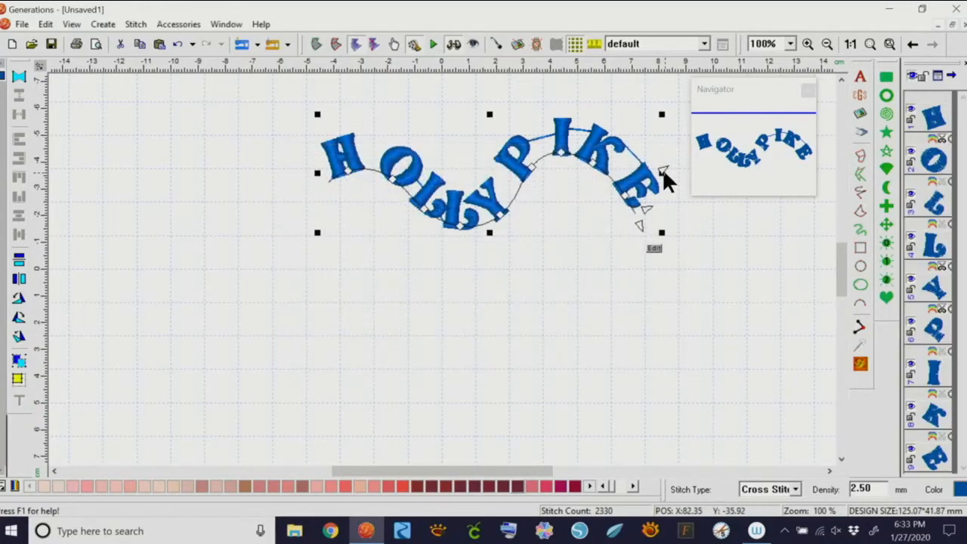